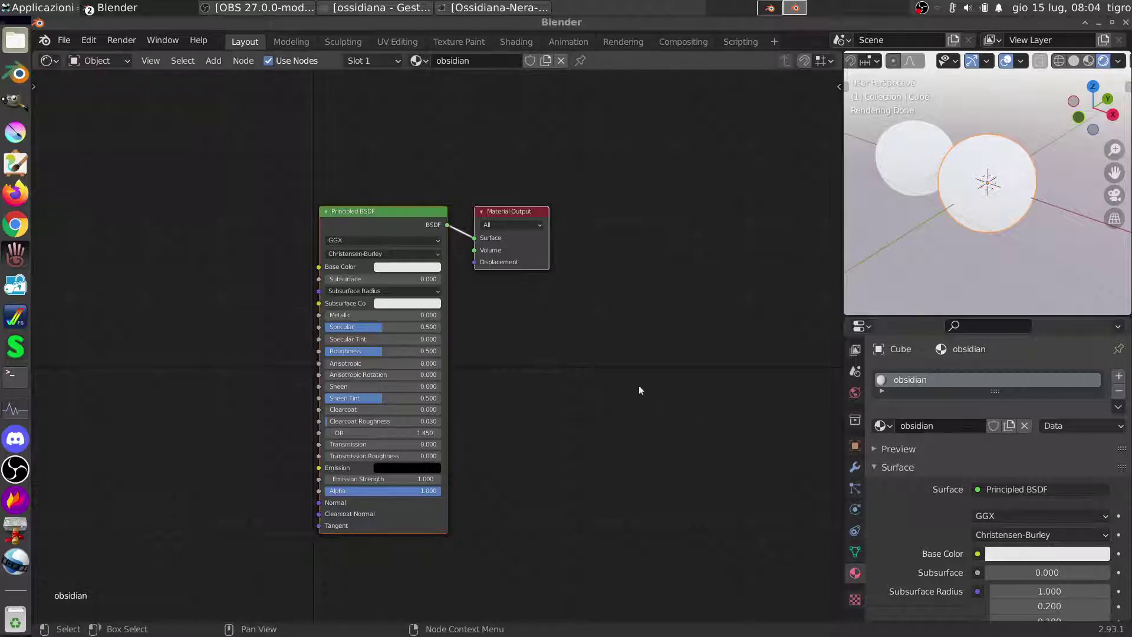
Switch the node editor to the World shader tree and orbit around the sphere
{"action": "scroll", "coordinate": [965, 209], "scroll_direction": "up", "scroll_amount": 3}
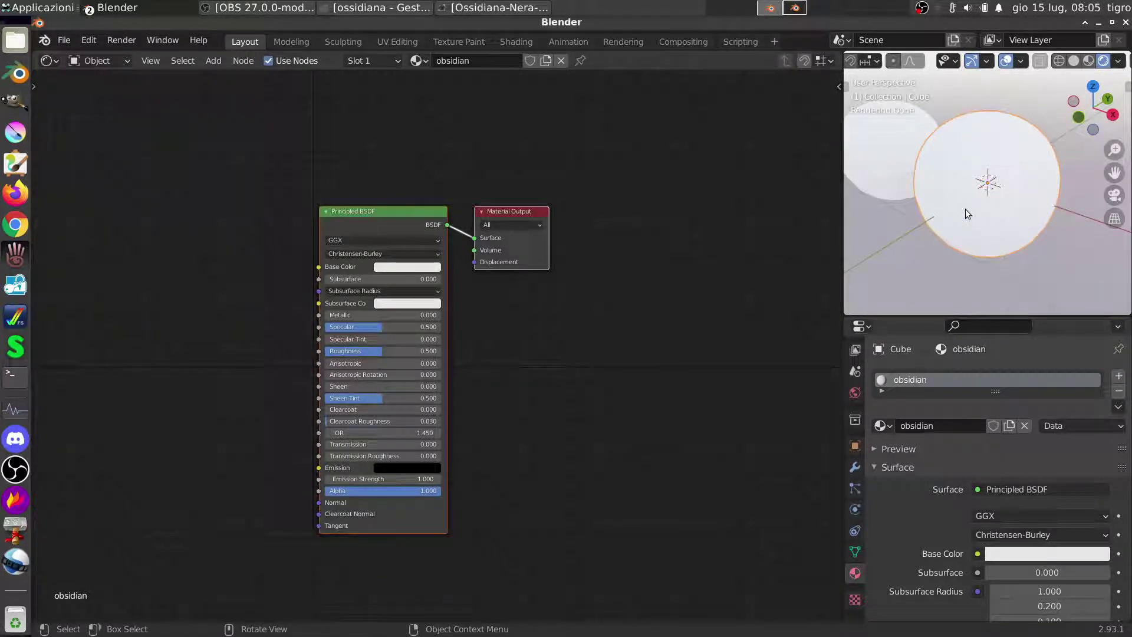
{"action": "left_click", "coordinate": [97, 60]}
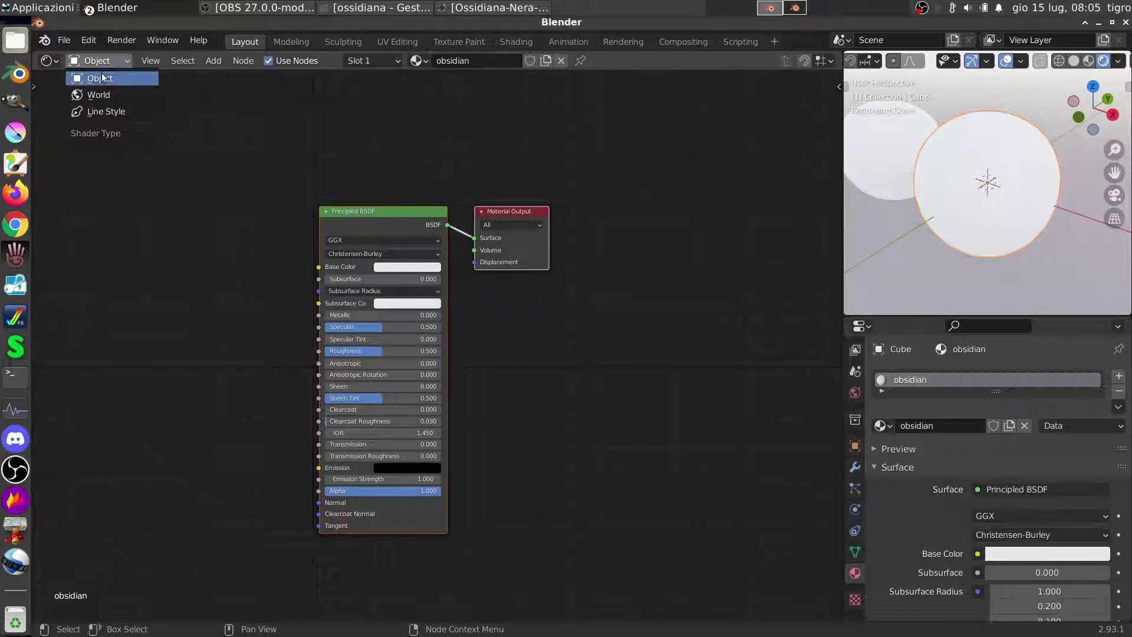
{"action": "left_click", "coordinate": [111, 97]}
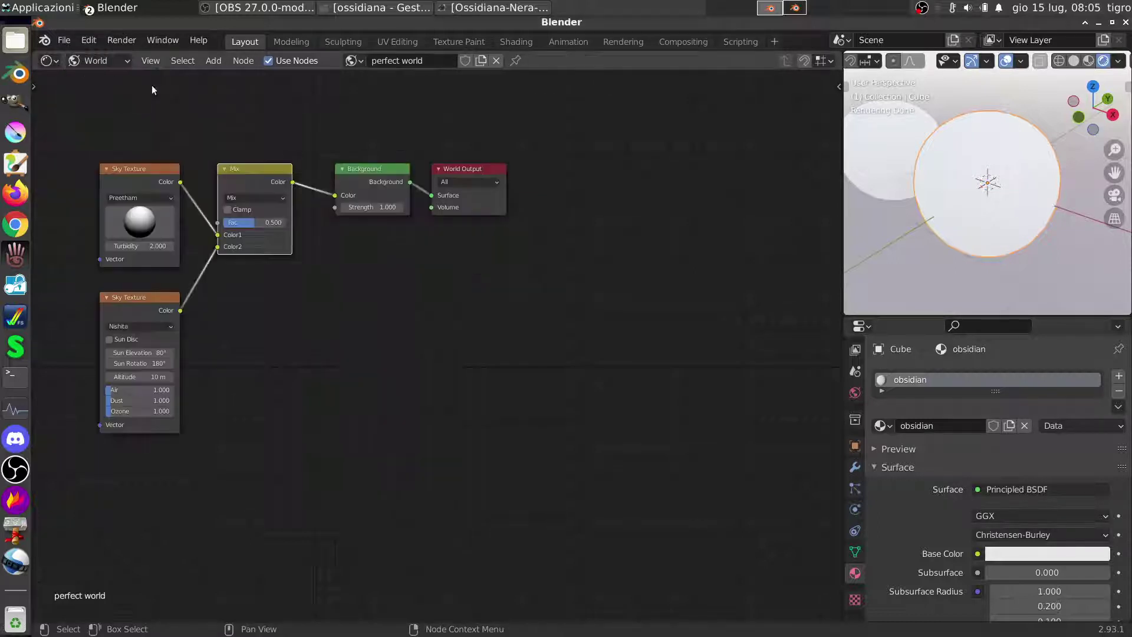
{"action": "middle_click_drag", "start_coordinate": [328, 238], "coordinate": [448, 320]}
{"action": "middle_click_drag", "start_coordinate": [917, 228], "coordinate": [948, 225]}
{"action": "middle_click_drag", "start_coordinate": [416, 349], "coordinate": [402, 311]}
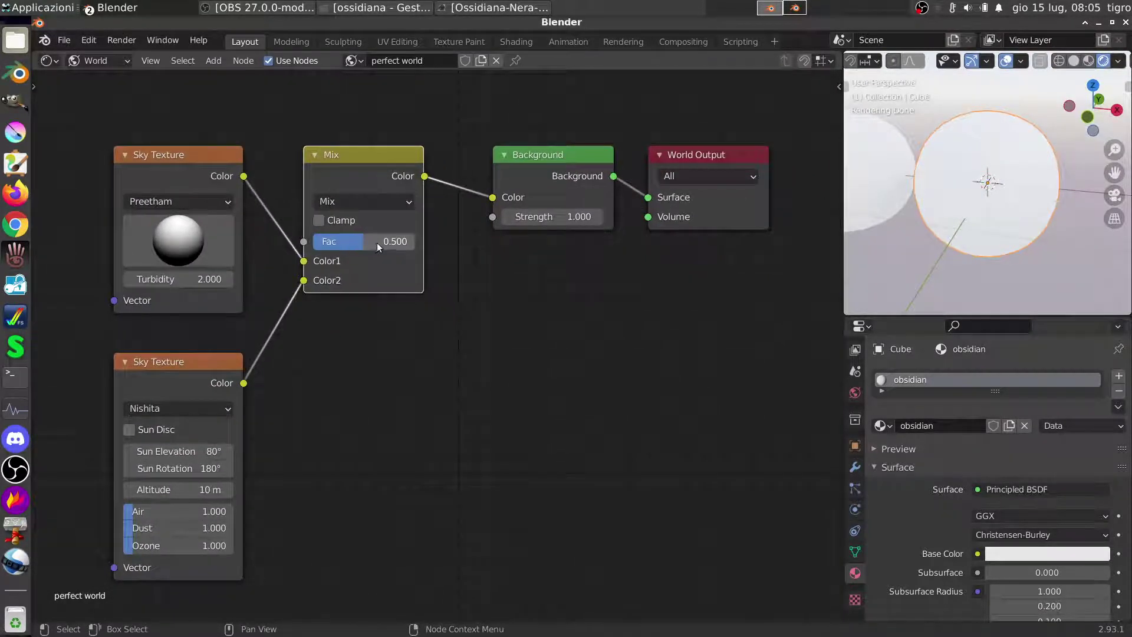
Return to the obsidian material's node tree, then browse the obsidian reference photos to the next image
{"action": "left_click", "coordinate": [111, 61]}
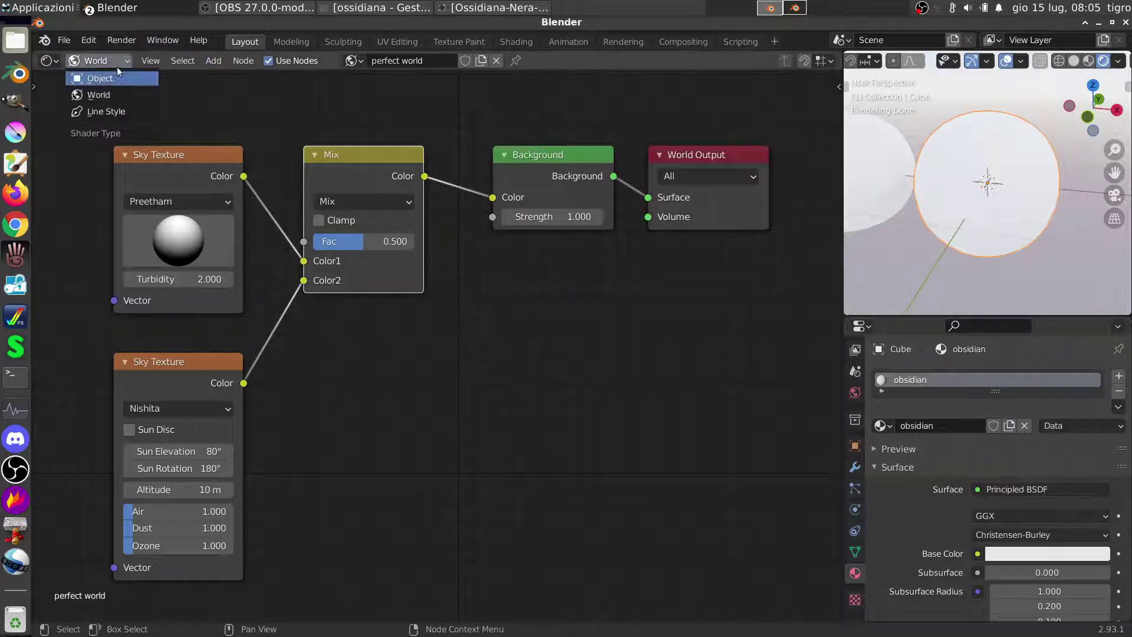
{"action": "left_click", "coordinate": [122, 79]}
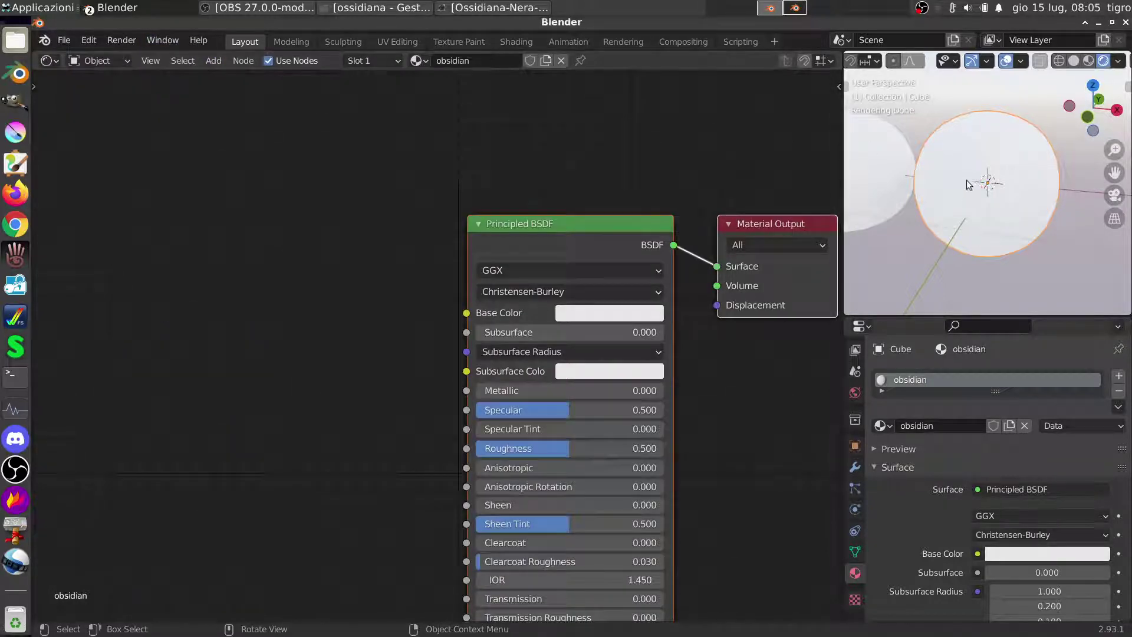
{"action": "middle_click_drag", "start_coordinate": [584, 370], "coordinate": [418, 280]}
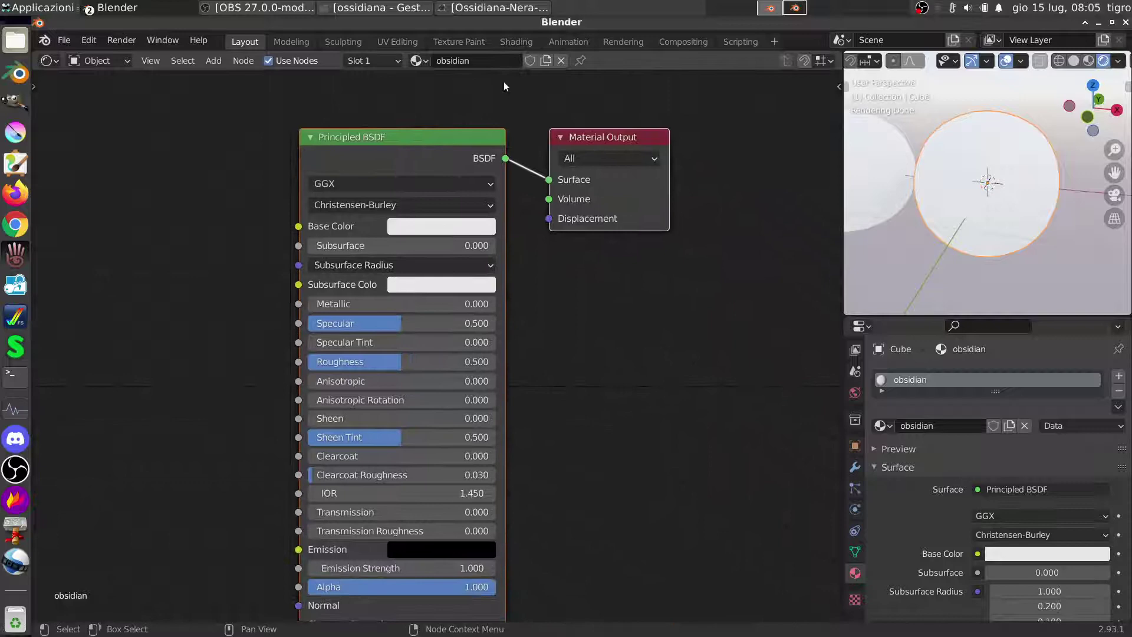
{"action": "left_click", "coordinate": [495, 7]}
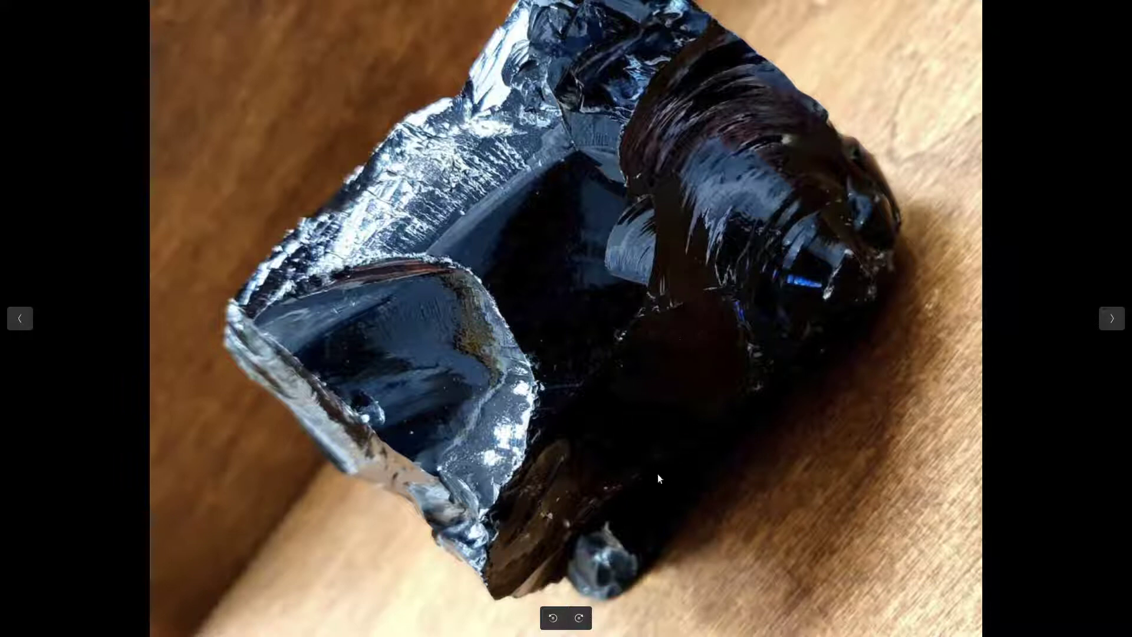
{"action": "key", "text": "Right"}
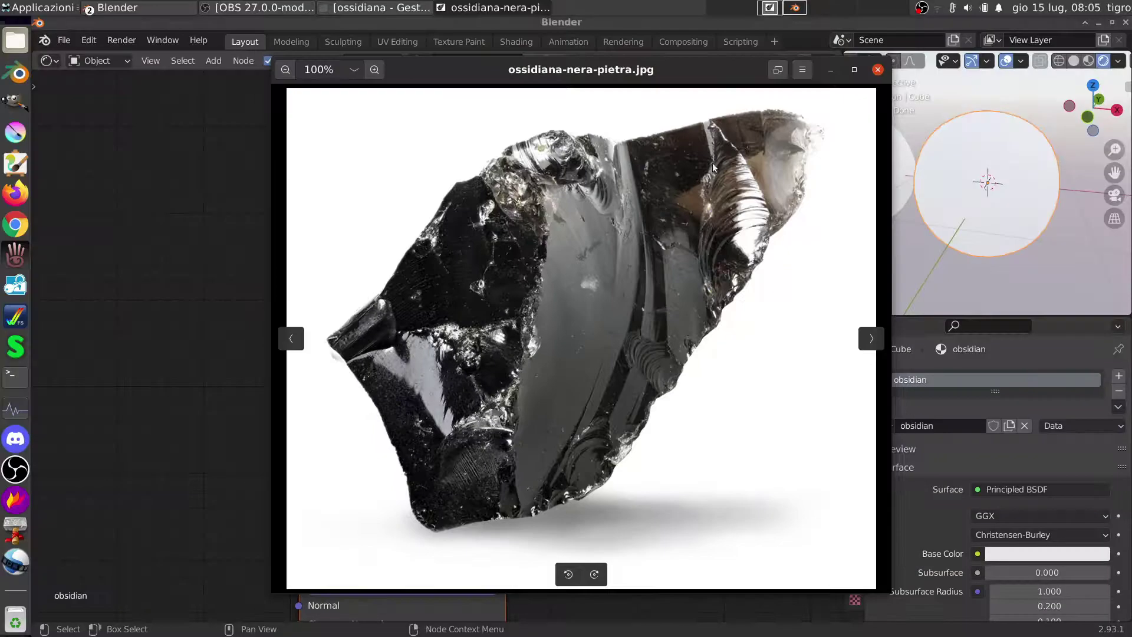
Close the photo viewer, frame all nodes, and add a ColorRamp left of the Principled BSDF
{"action": "left_click", "coordinate": [877, 70]}
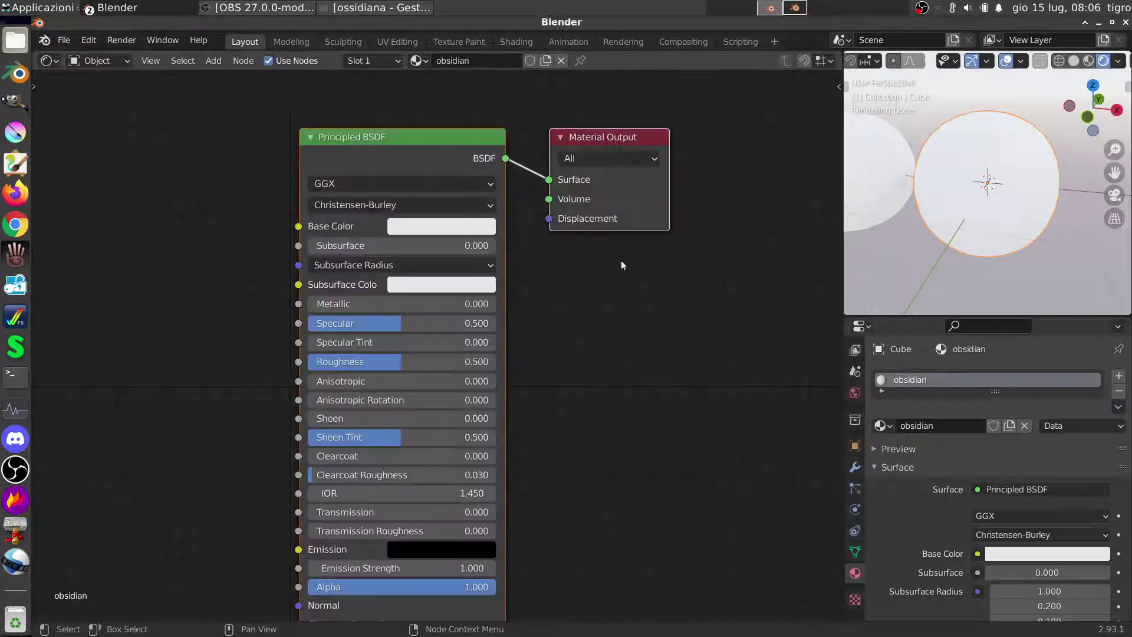
{"action": "key", "text": "Home"}
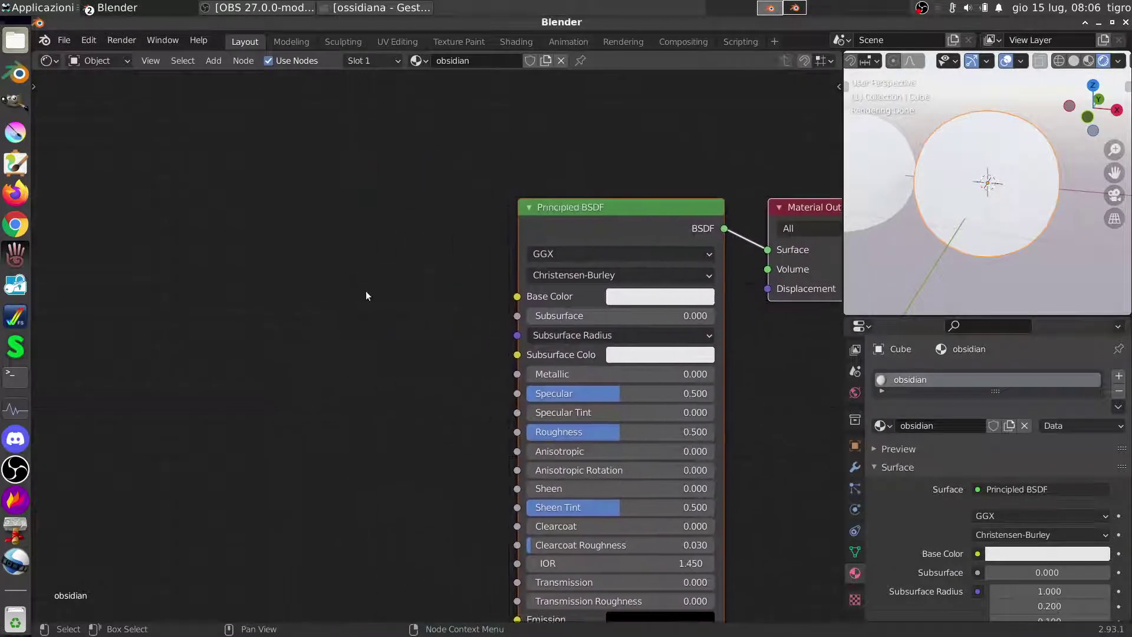
{"action": "key", "text": "shift+a"}
{"action": "left_click", "coordinate": [330, 283]}
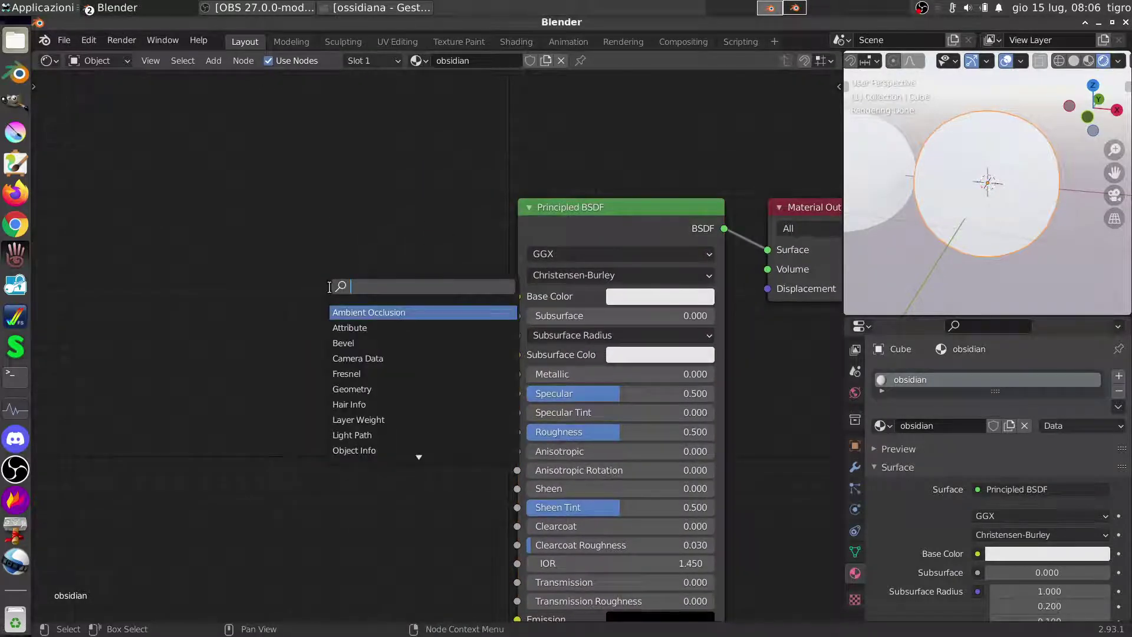
{"action": "type", "text": "color"}
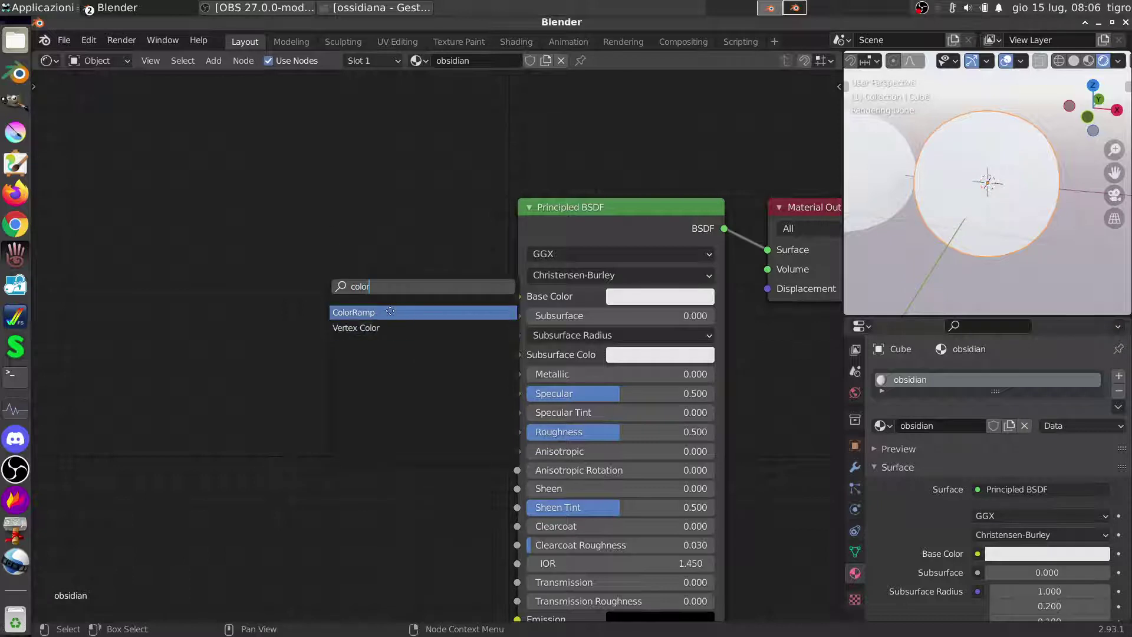
{"action": "left_click", "coordinate": [390, 310]}
{"action": "left_click", "coordinate": [323, 341]}
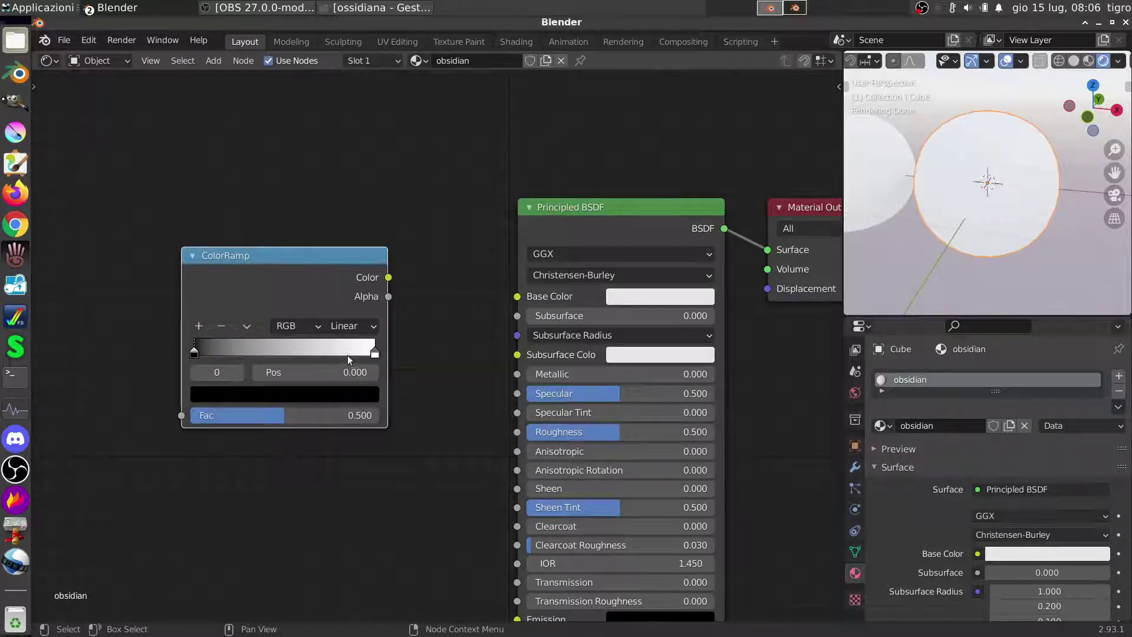
Make the ramp's right stop a dark red Color Mate swatch and link Color to Base Color
{"action": "key", "text": "n"}
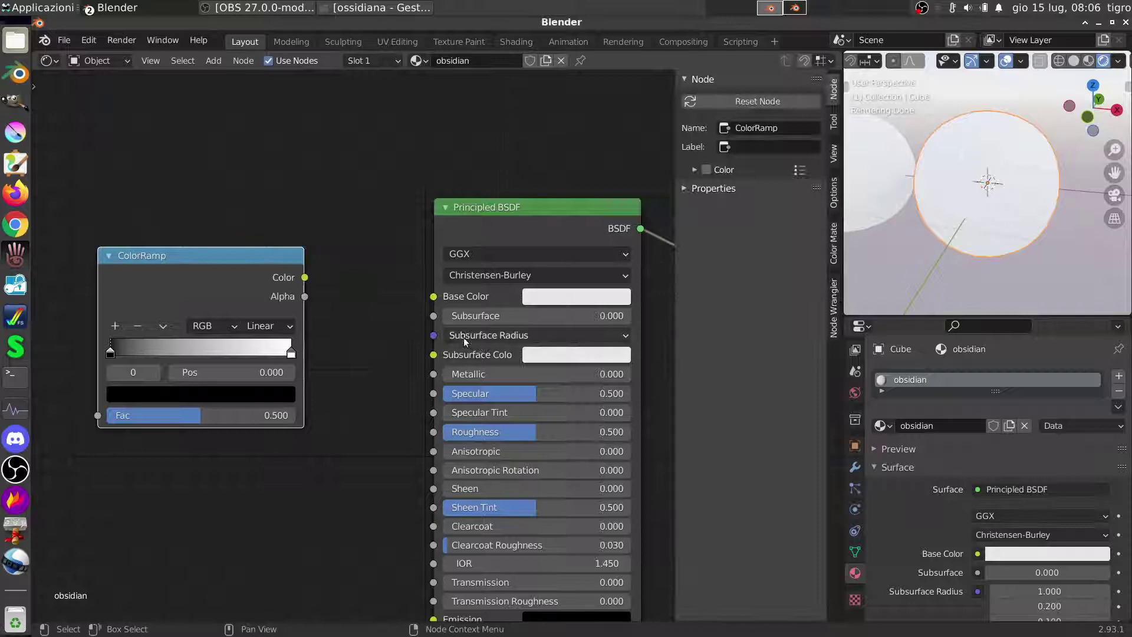
{"action": "left_click", "coordinate": [833, 243]}
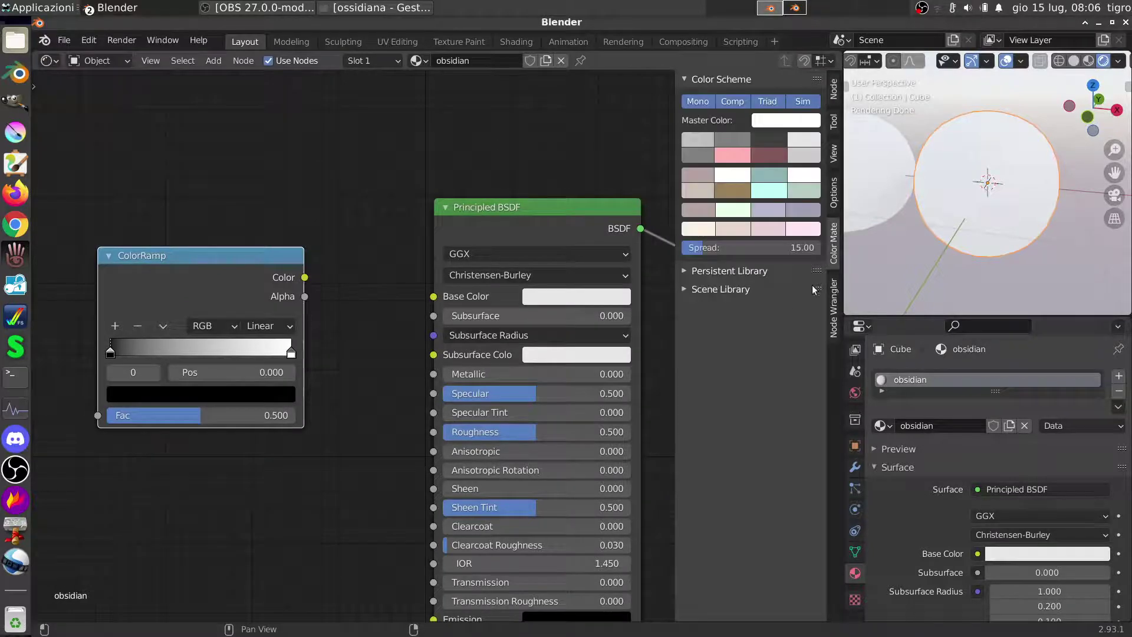
{"action": "left_click", "coordinate": [696, 271]}
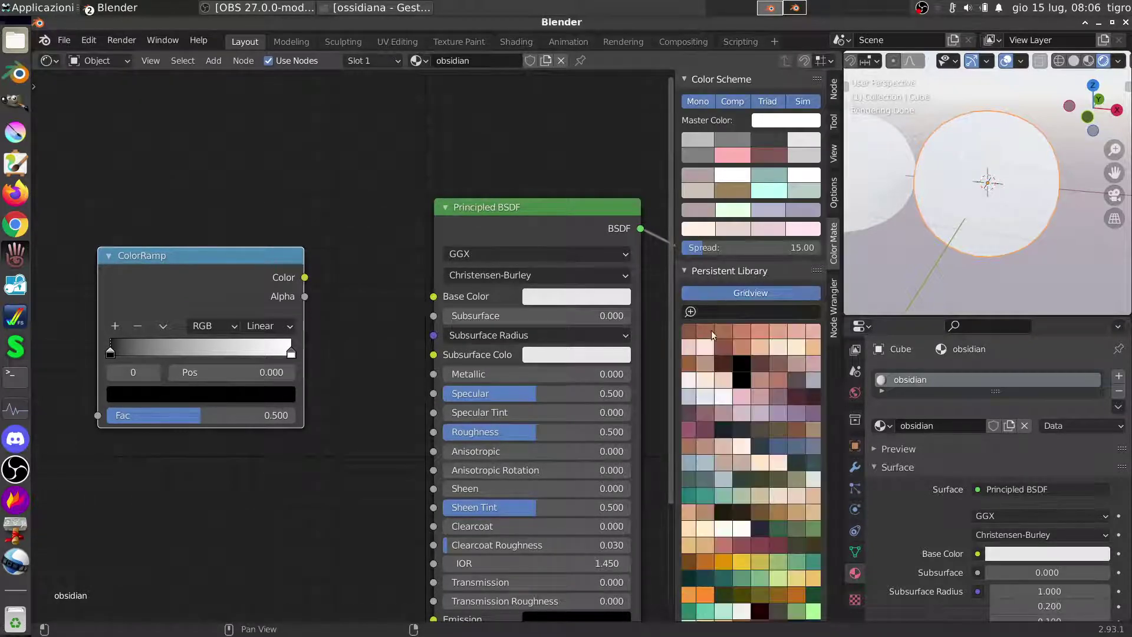
{"action": "left_click", "coordinate": [291, 352]}
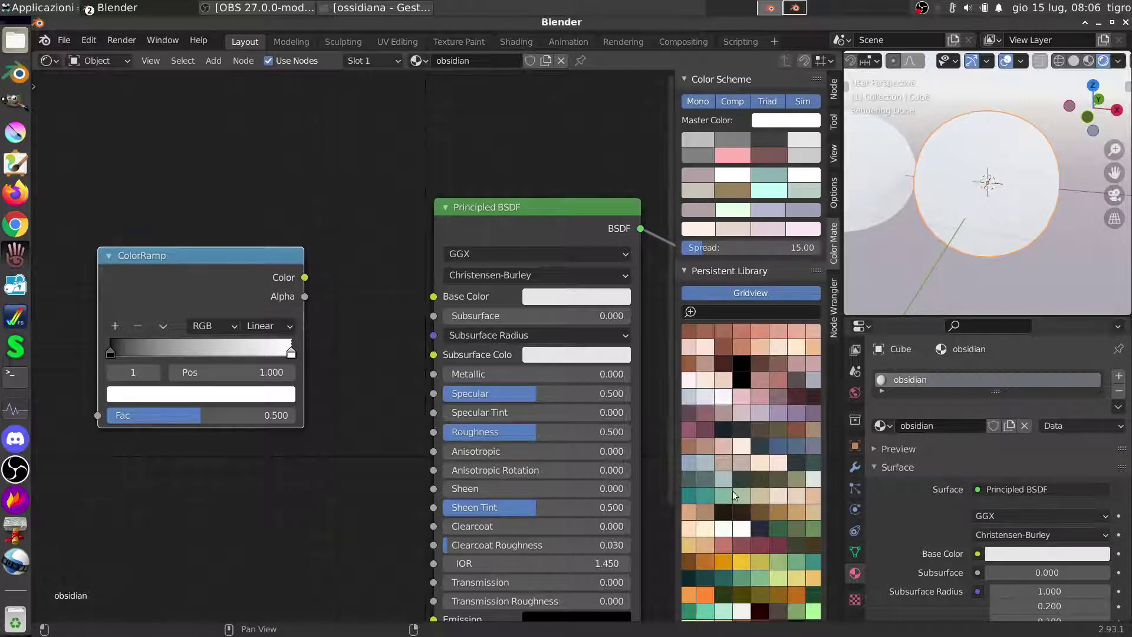
{"action": "scroll", "coordinate": [734, 496], "scroll_direction": "down", "scroll_amount": 4}
{"action": "scroll", "coordinate": [749, 480], "scroll_direction": "down", "scroll_amount": 8}
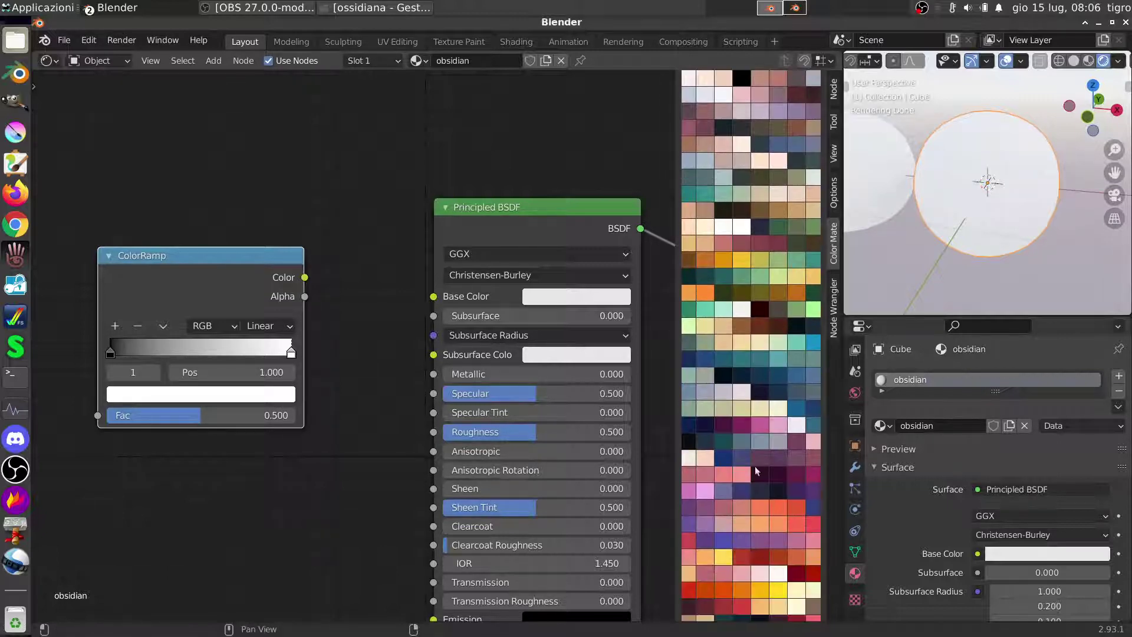
{"action": "scroll", "coordinate": [756, 470], "scroll_direction": "down", "scroll_amount": 5}
{"action": "left_click_drag", "start_coordinate": [799, 459], "coordinate": [280, 392]}
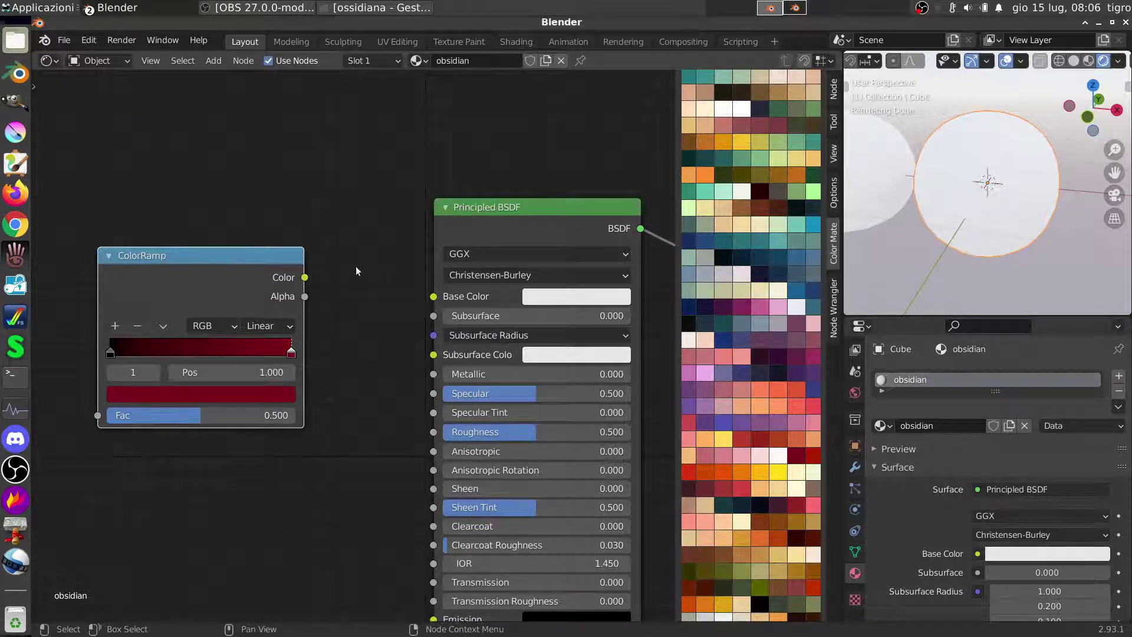
{"action": "left_click_drag", "start_coordinate": [305, 278], "coordinate": [433, 296]}
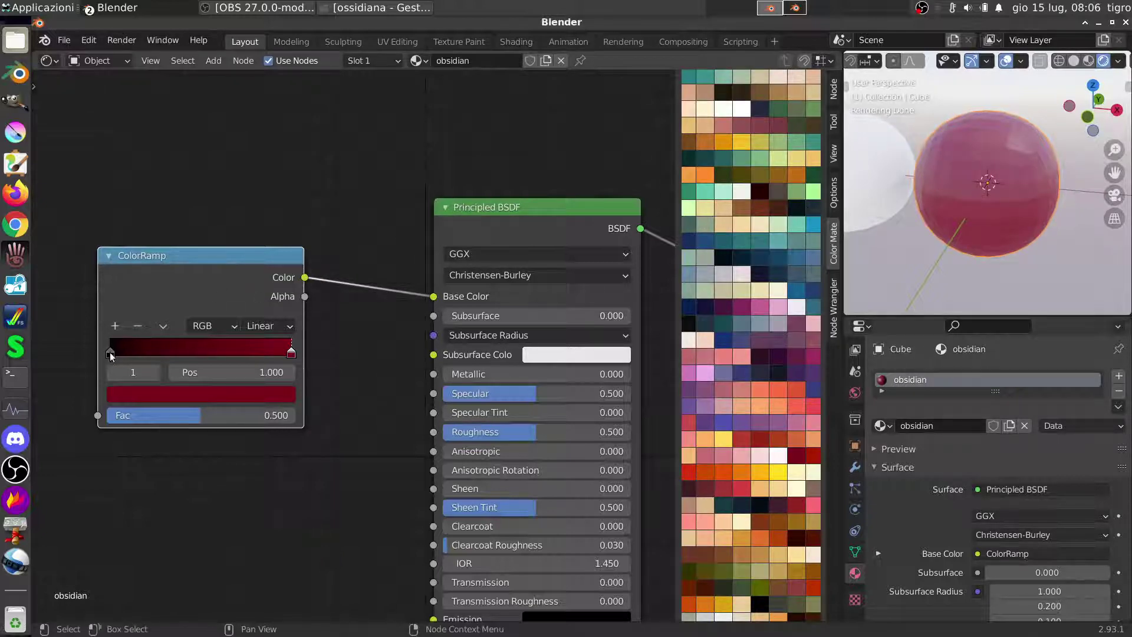
Slide the ColorRamp's black stop toward the middle and bring the Principled BSDF inputs into view
{"action": "left_click_drag", "start_coordinate": [111, 355], "coordinate": [211, 360]}
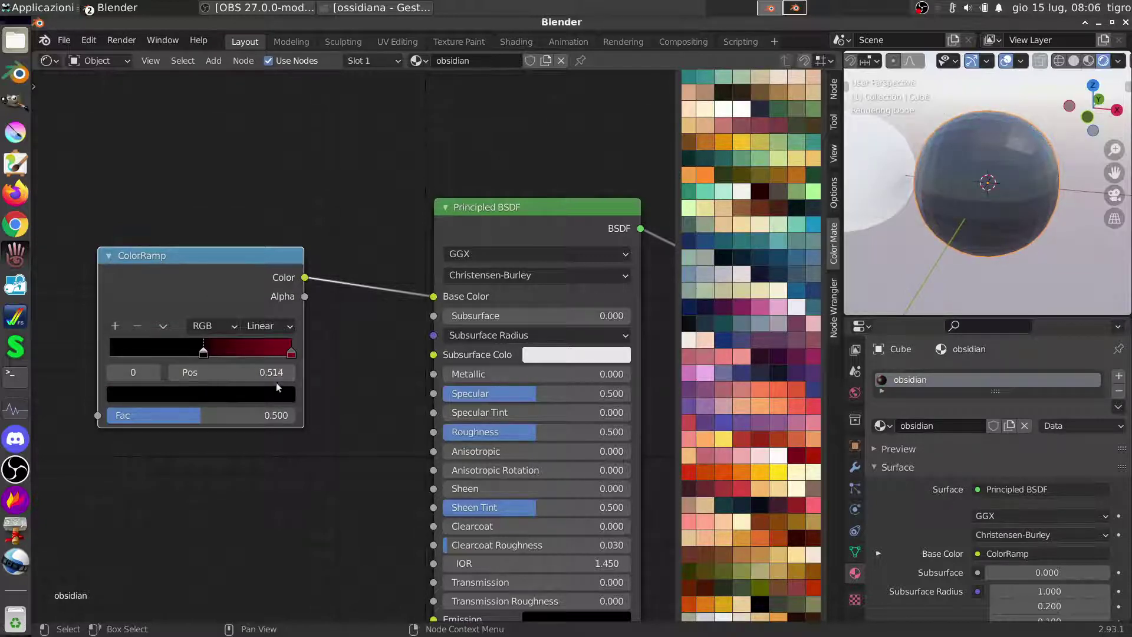
{"action": "middle_click_drag", "start_coordinate": [276, 386], "coordinate": [385, 387]}
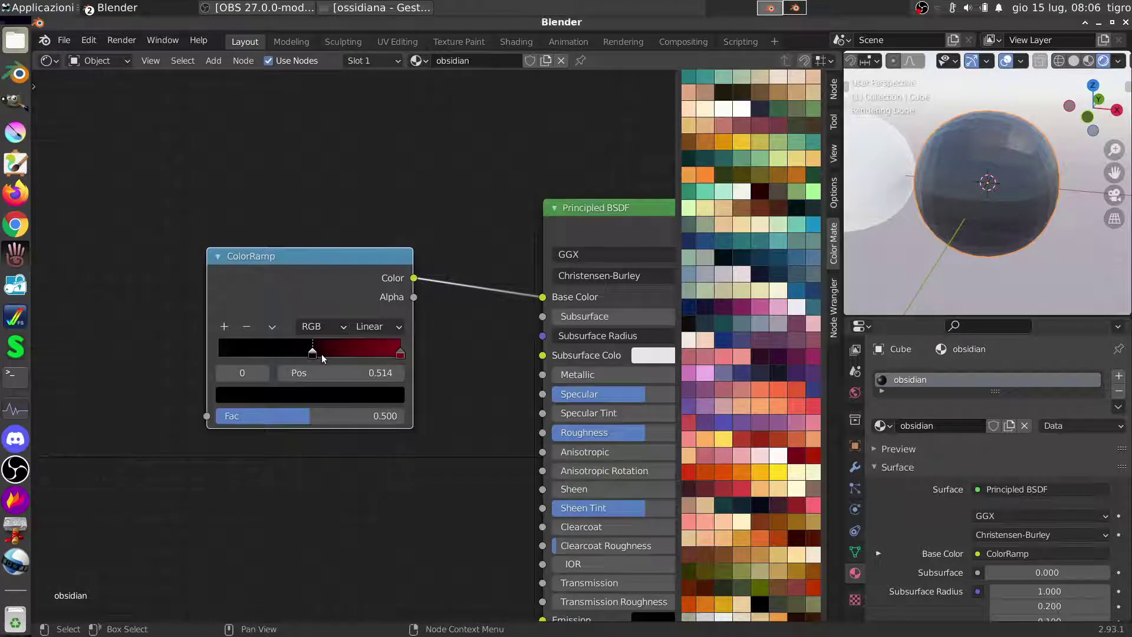
{"action": "middle_click_drag", "start_coordinate": [416, 394], "coordinate": [290, 360]}
{"action": "middle_click_drag", "start_coordinate": [920, 207], "coordinate": [902, 214]}
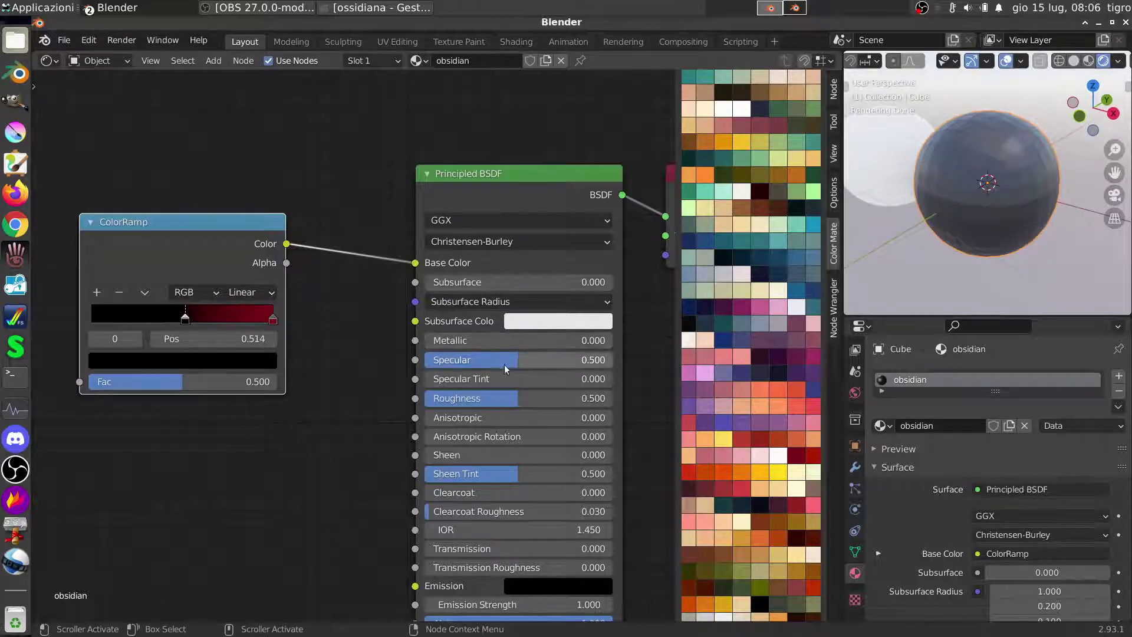
{"action": "middle_click_drag", "start_coordinate": [505, 368], "coordinate": [504, 267]}
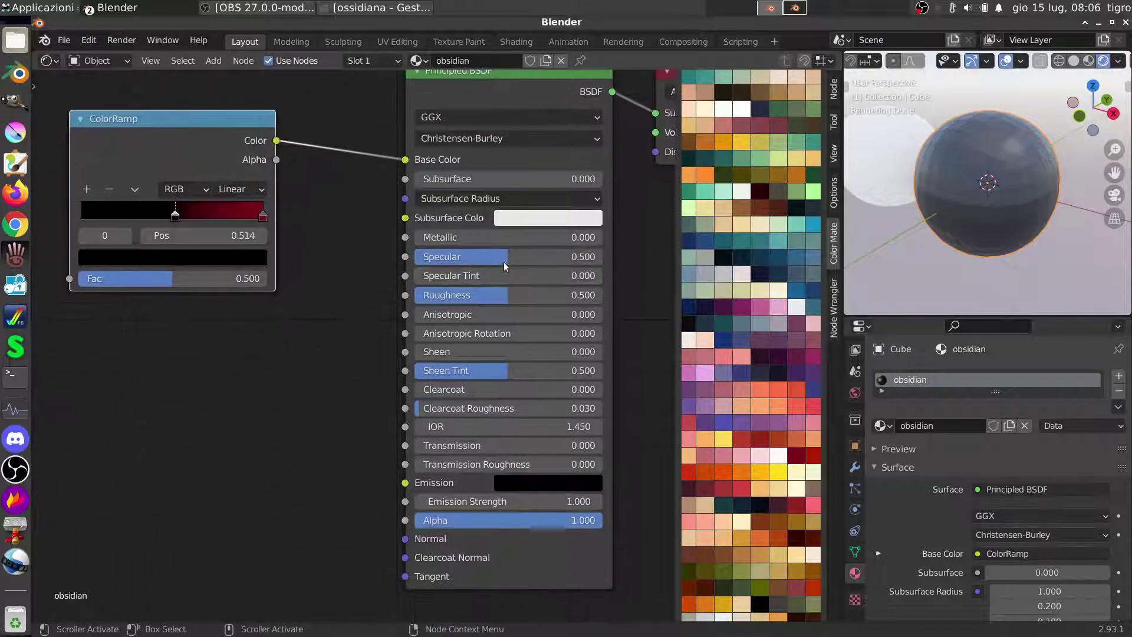
Zero Specular, Roughness, Sheen Tint and Clearcoat Roughness, move the stop to 0.725, set Transmission 1
{"action": "left_click_drag", "start_coordinate": [504, 261], "coordinate": [359, 261]}
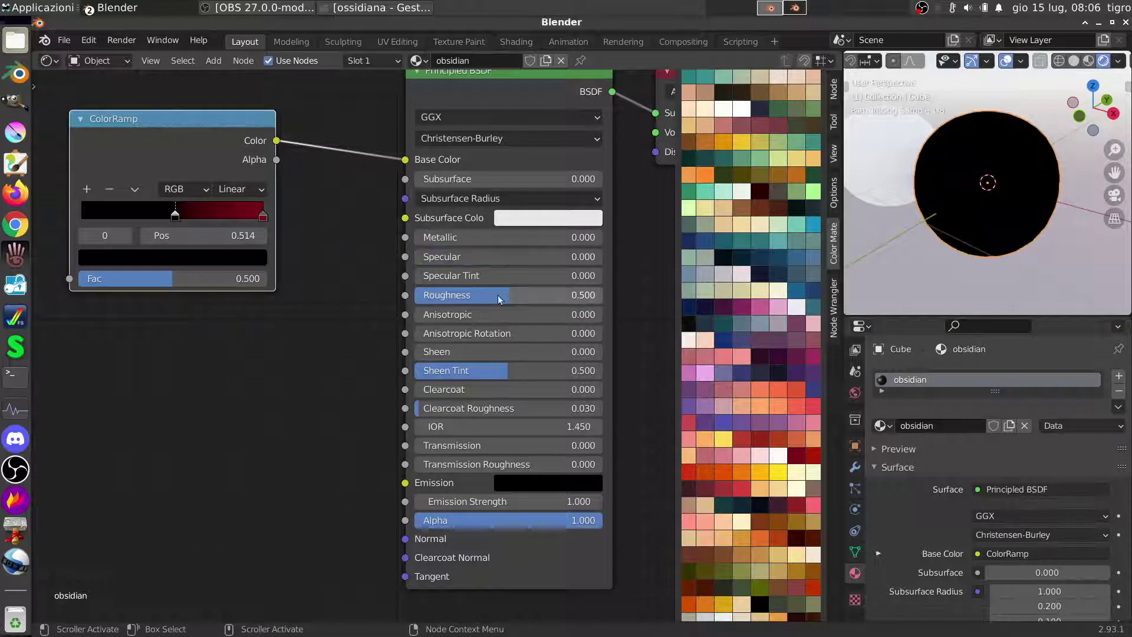
{"action": "left_click_drag", "start_coordinate": [498, 294], "coordinate": [328, 290]}
{"action": "left_click_drag", "start_coordinate": [504, 370], "coordinate": [421, 373]}
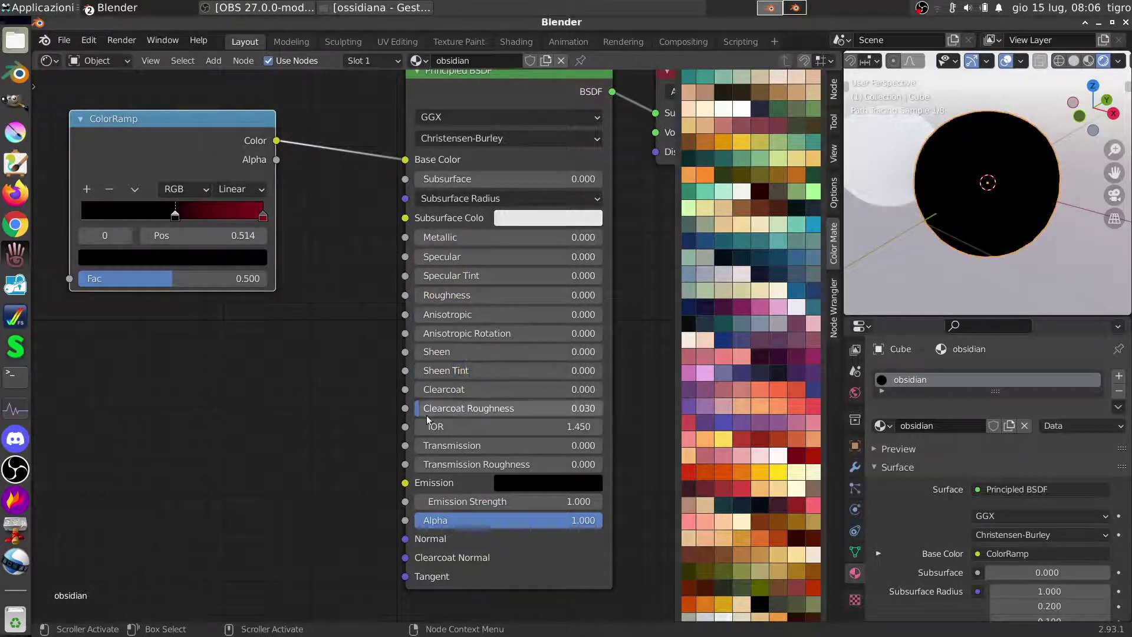
{"action": "left_click_drag", "start_coordinate": [427, 415], "coordinate": [401, 414]}
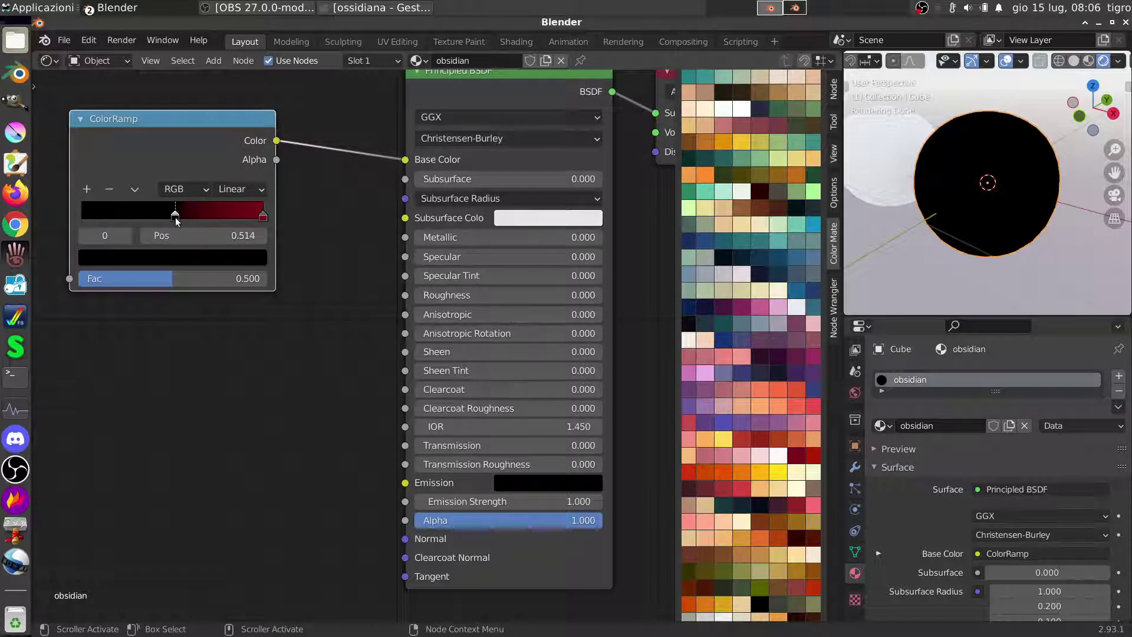
{"action": "left_click_drag", "start_coordinate": [213, 239], "coordinate": [272, 239]}
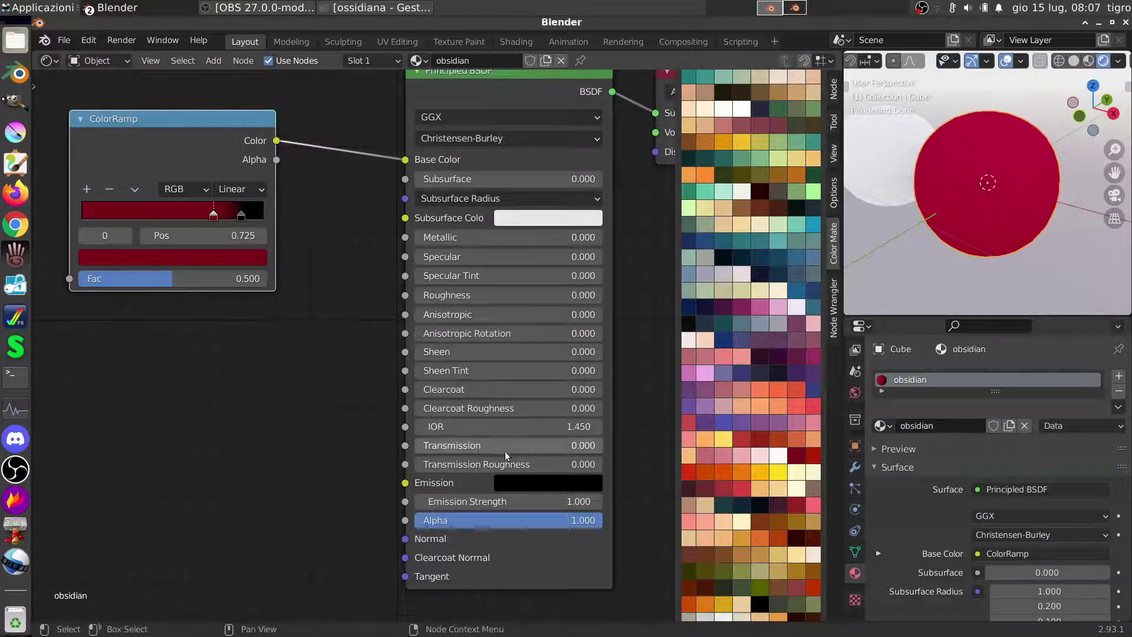
{"action": "left_click_drag", "start_coordinate": [449, 444], "coordinate": [595, 445]}
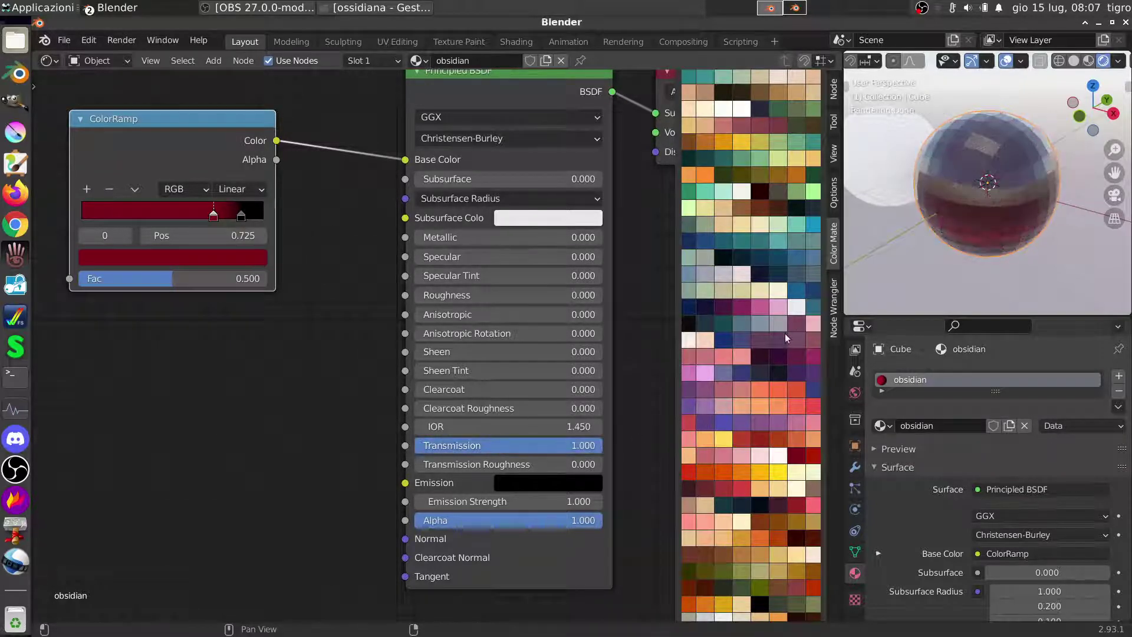
Set the Principled BSDF IOR to 1 and orbit to check the solid dark red sphere
{"action": "left_click", "coordinate": [518, 429]}
{"action": "type", "text": "1"}
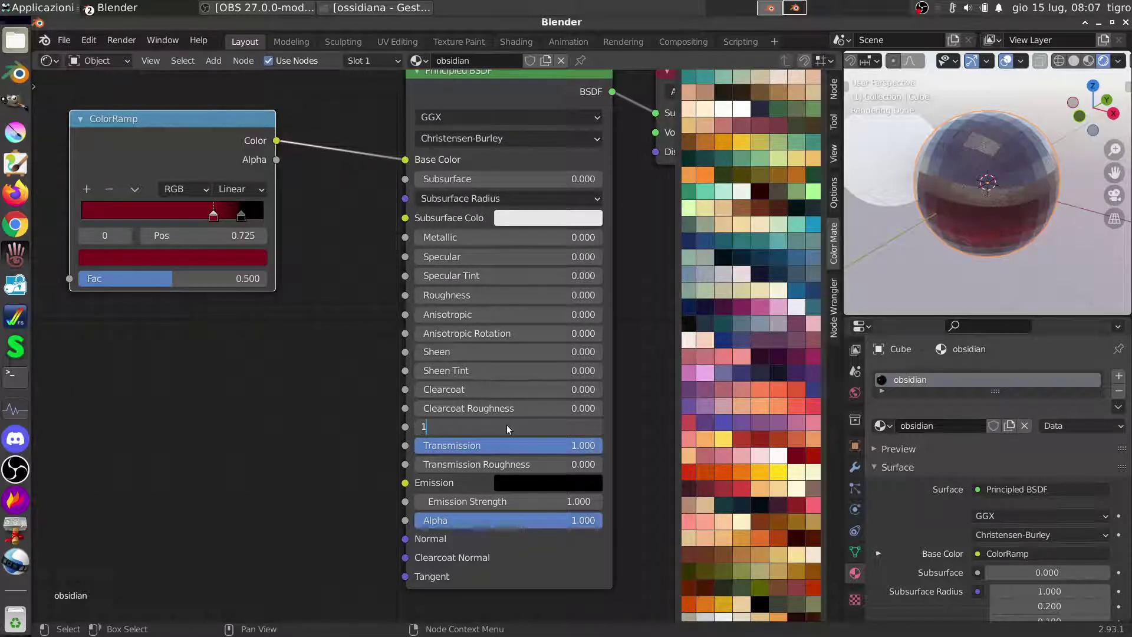
{"action": "key", "text": "Return"}
{"action": "scroll", "coordinate": [965, 189], "scroll_direction": "up", "scroll_amount": 5}
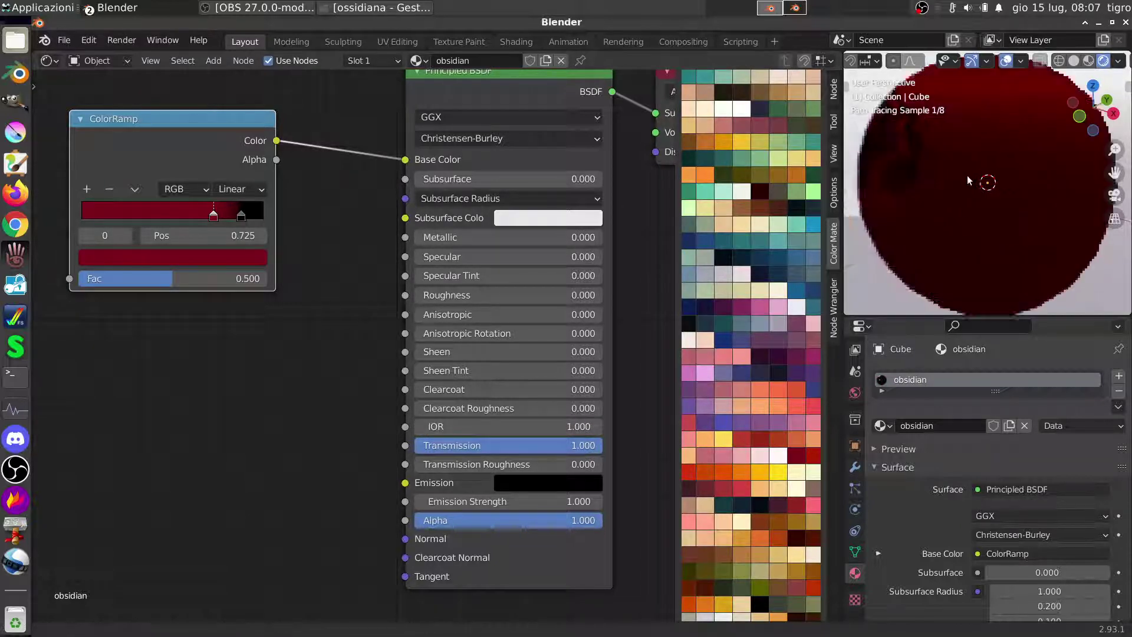
{"action": "middle_click_drag", "start_coordinate": [967, 175], "coordinate": [964, 201]}
{"action": "scroll", "coordinate": [955, 218], "scroll_direction": "down", "scroll_amount": 5}
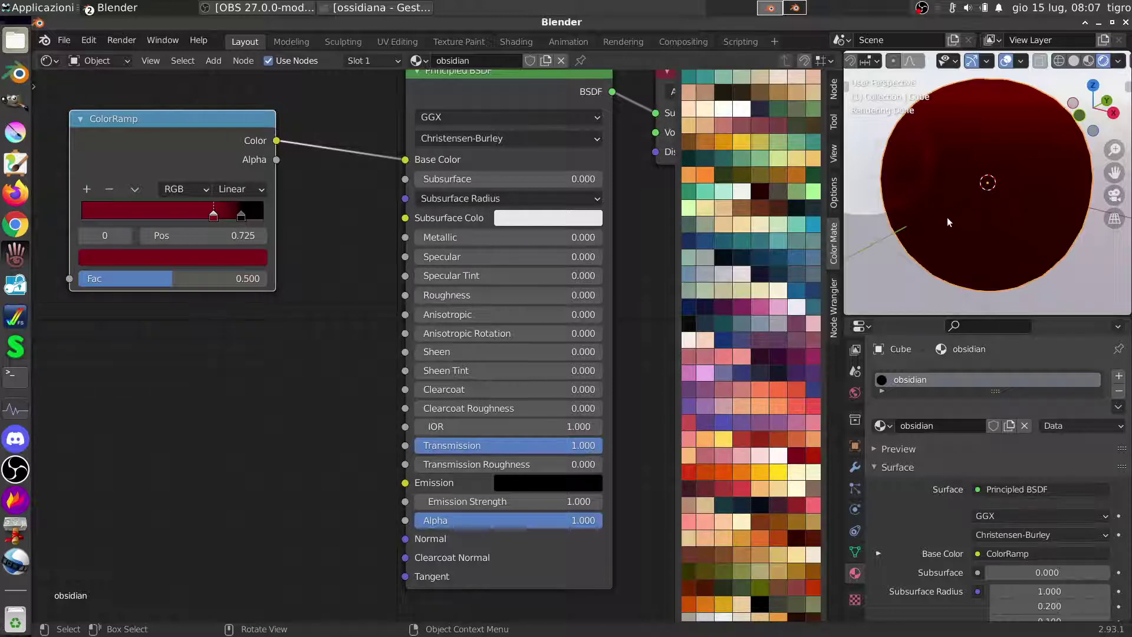
{"action": "mouse_move", "coordinate": [522, 344]}
{"action": "middle_mouse_down"}
{"action": "mouse_move", "coordinate": [501, 323]}
{"action": "mouse_move", "coordinate": [479, 404]}
{"action": "mouse_move", "coordinate": [529, 337]}
{"action": "middle_mouse_up"}
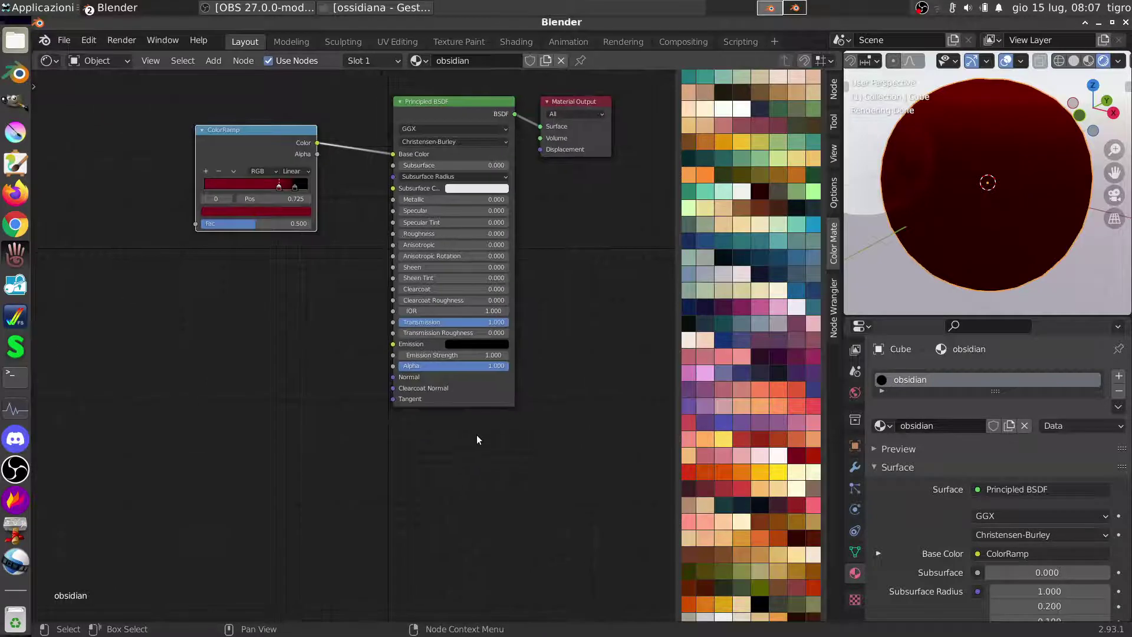
Add a Volume Absorption node taking ColorRamp Color, wired into the Material Output Volume input
{"action": "middle_click_drag", "start_coordinate": [484, 423], "coordinate": [478, 434]}
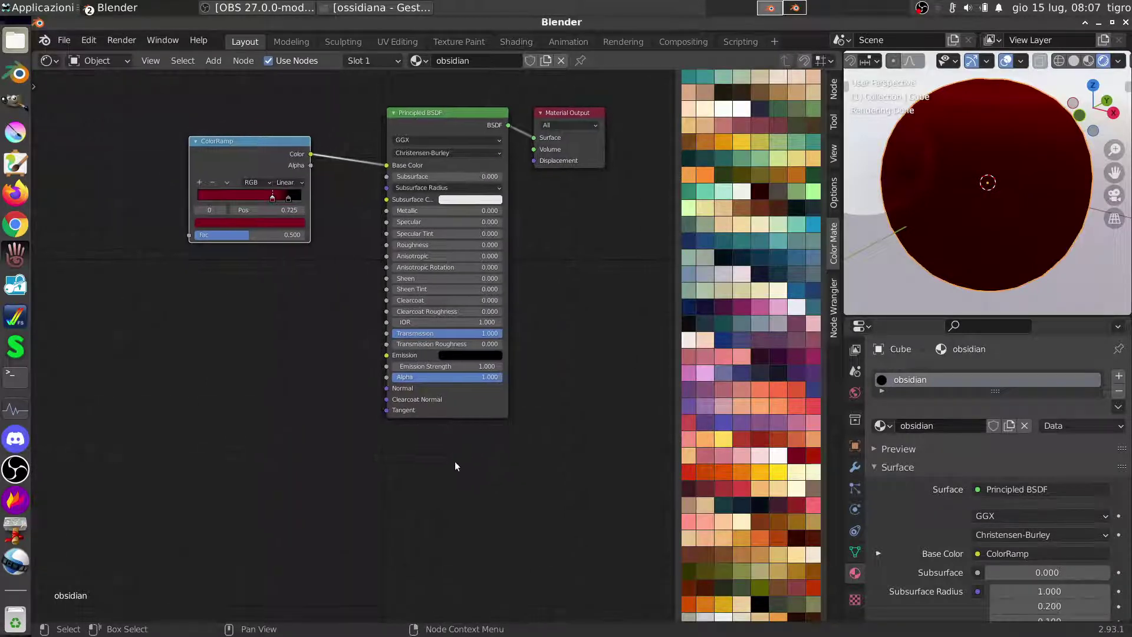
{"action": "key", "text": "shift+a"}
{"action": "left_click", "coordinate": [465, 464]}
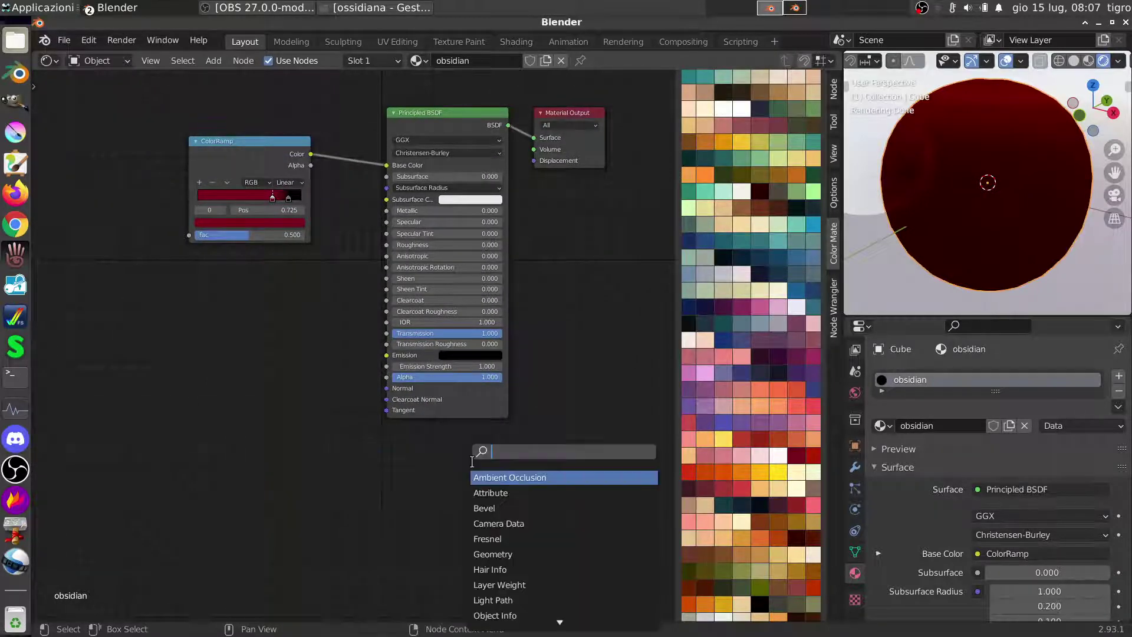
{"action": "type", "text": "volume"}
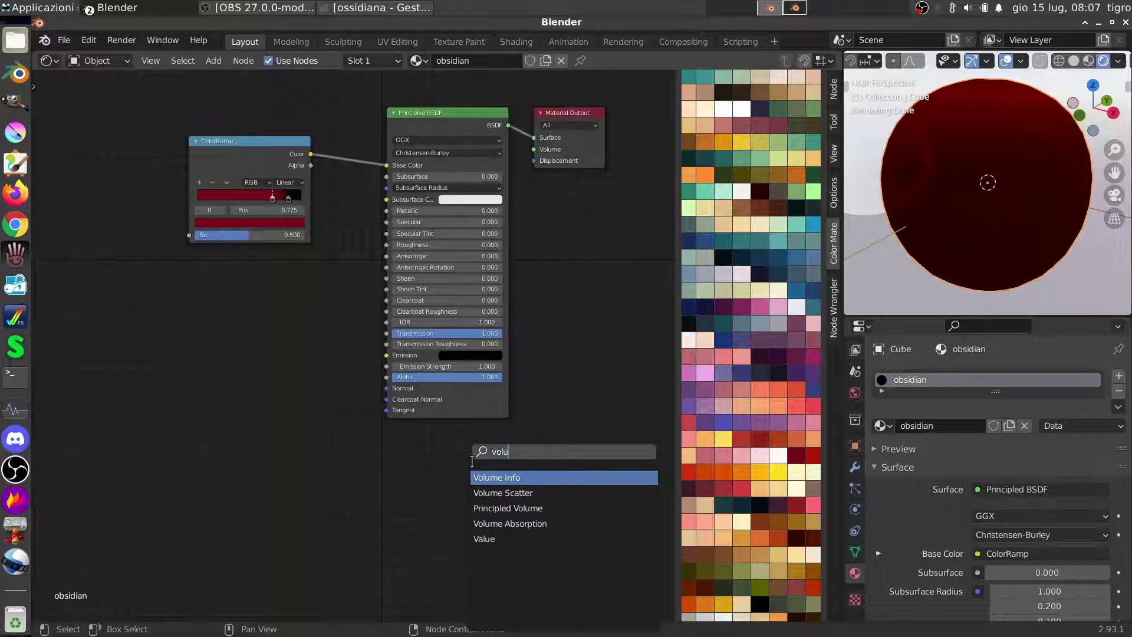
{"action": "left_click", "coordinate": [508, 524]}
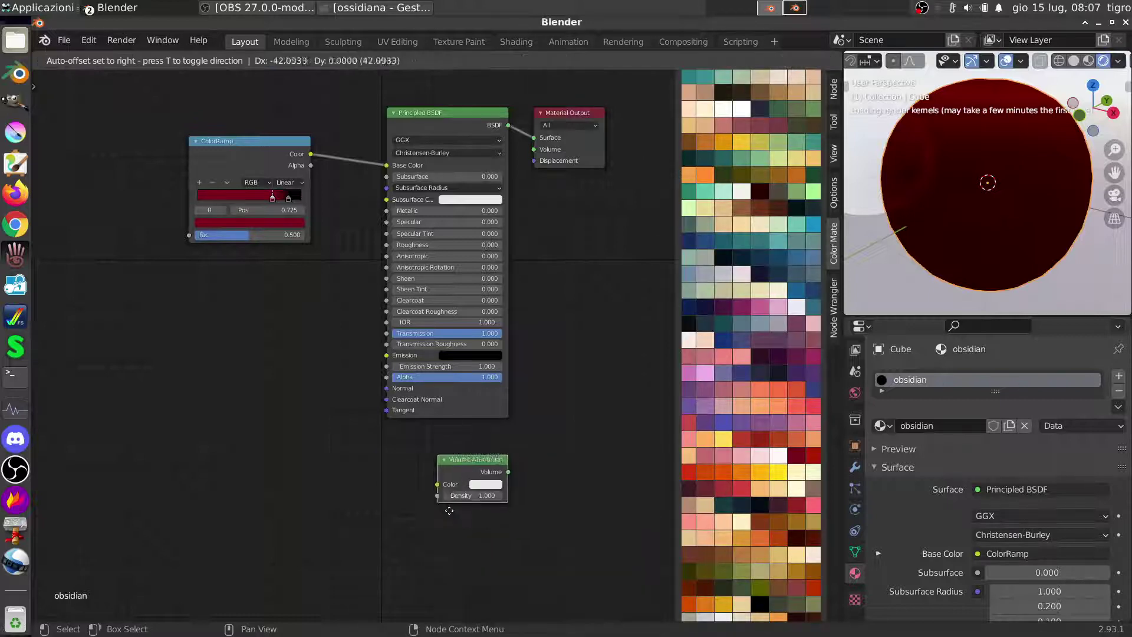
{"action": "left_click", "coordinate": [477, 525]}
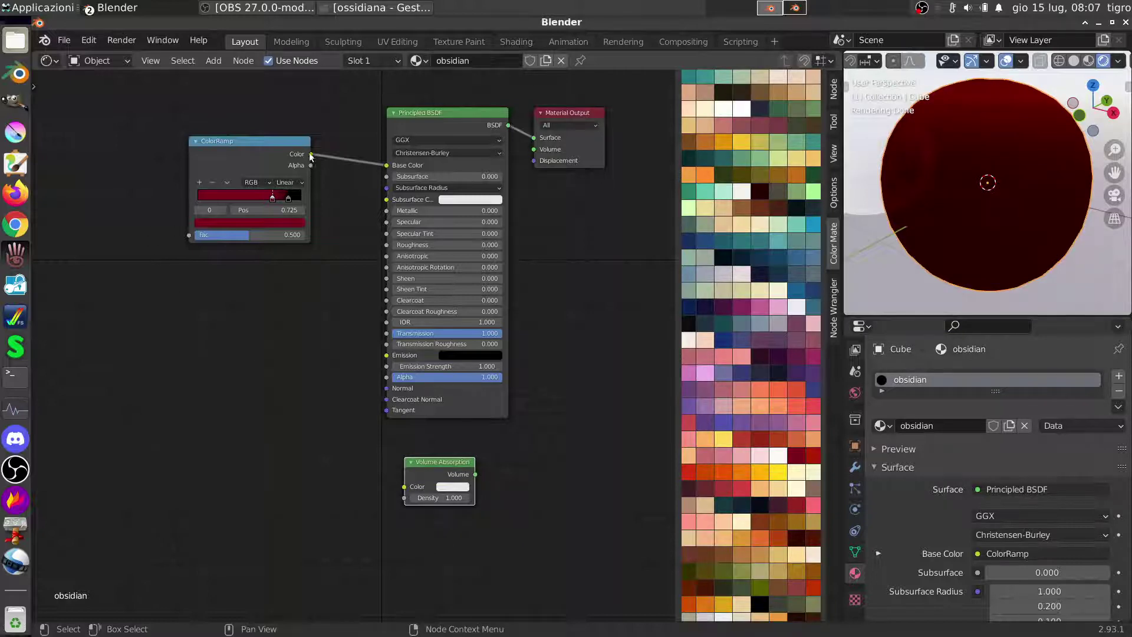
{"action": "left_click_drag", "start_coordinate": [311, 154], "coordinate": [401, 487]}
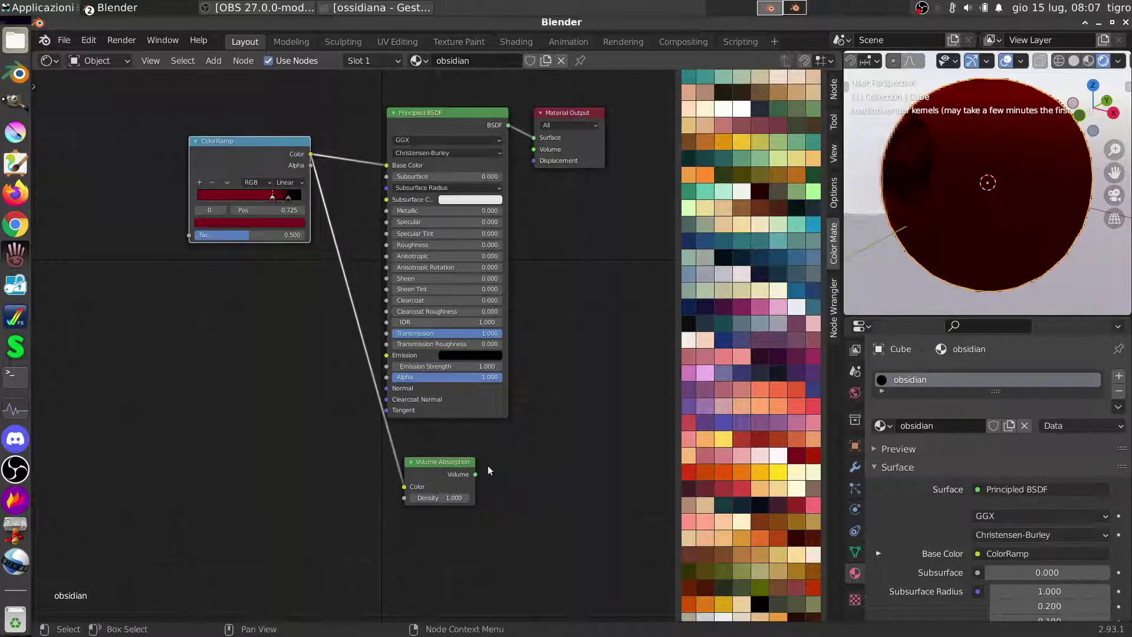
{"action": "left_click_drag", "start_coordinate": [475, 474], "coordinate": [531, 149]}
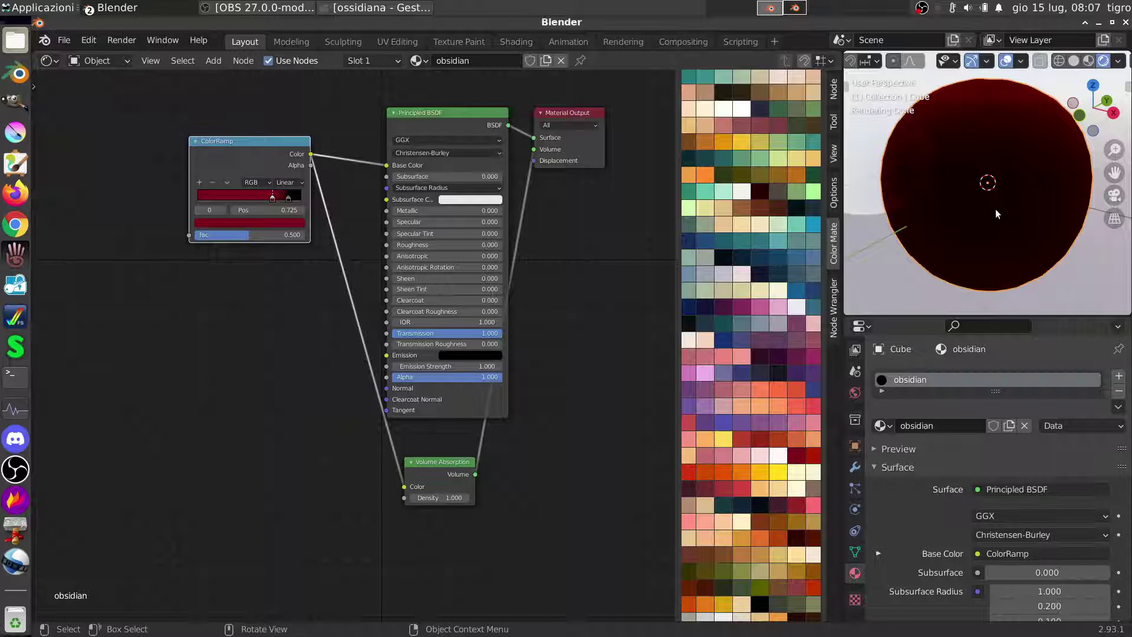
{"action": "left_click", "coordinate": [445, 498]}
Set Volume Absorption Density to 5 and preview the render in a maximized viewport
{"action": "key", "text": "Return"}
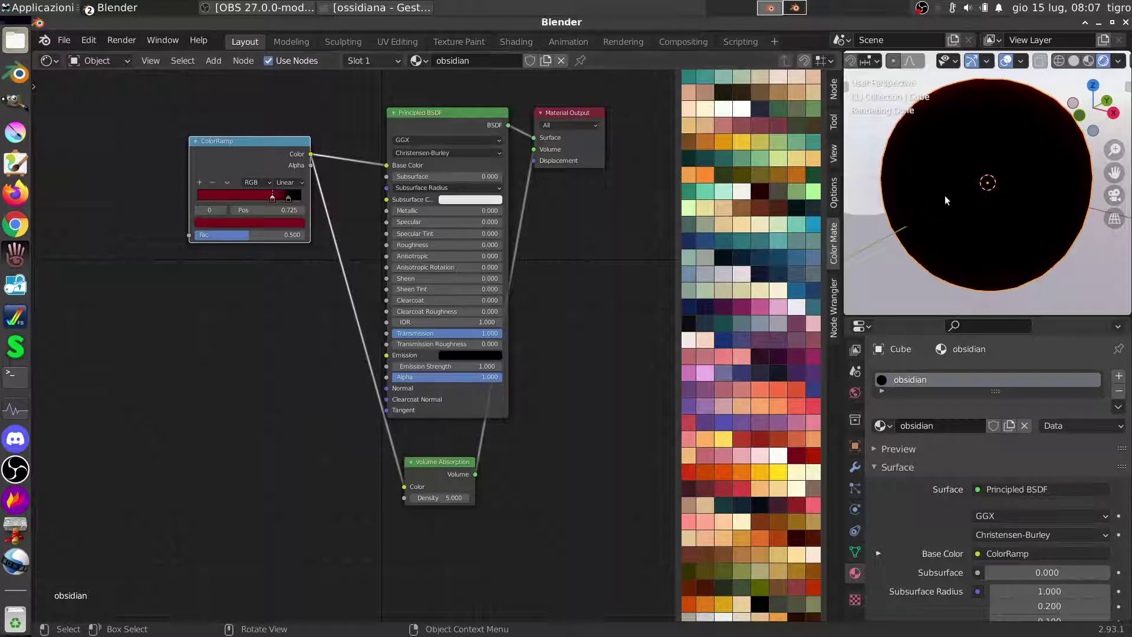
{"action": "key", "text": "ctrl+space"}
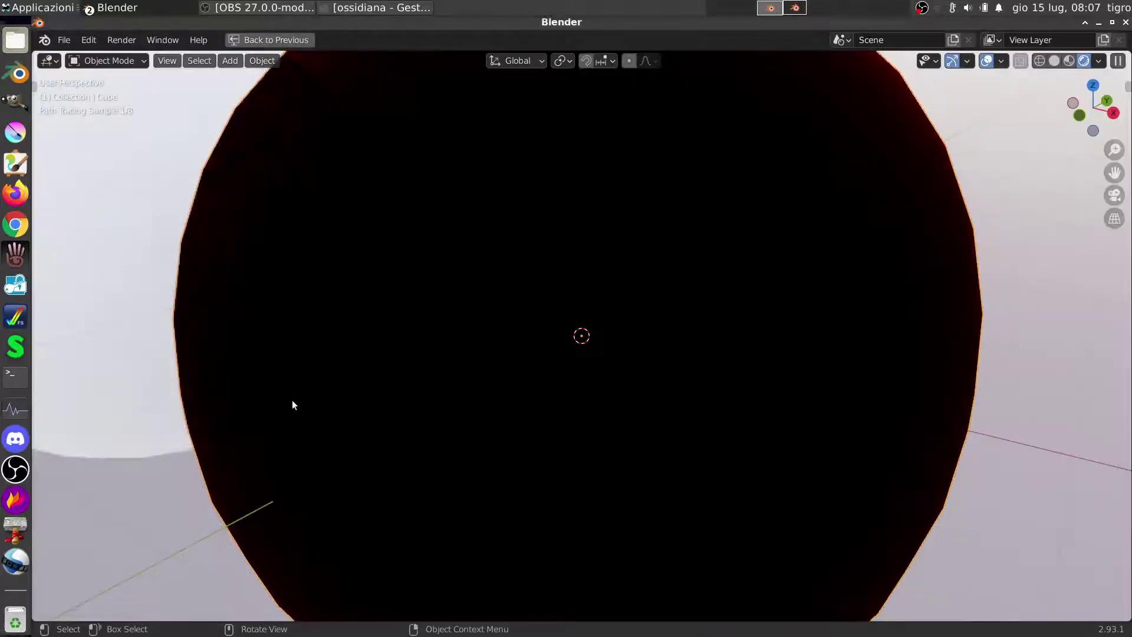
{"action": "middle_click_drag", "start_coordinate": [327, 441], "coordinate": [330, 396], "text": "ctrl"}
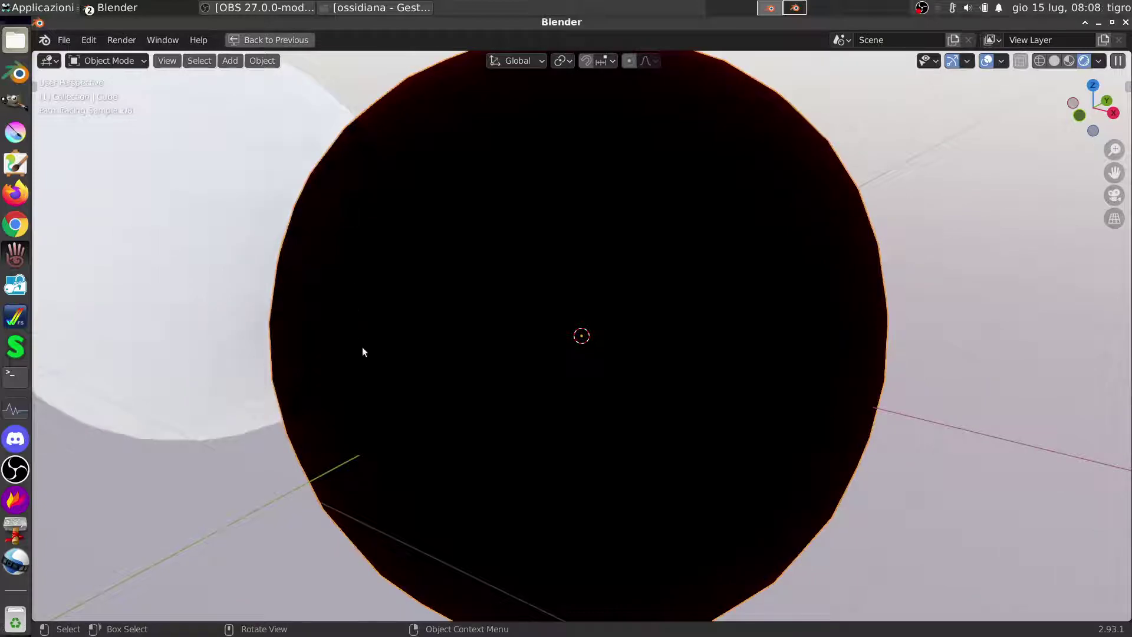
{"action": "key", "text": "ctrl+space"}
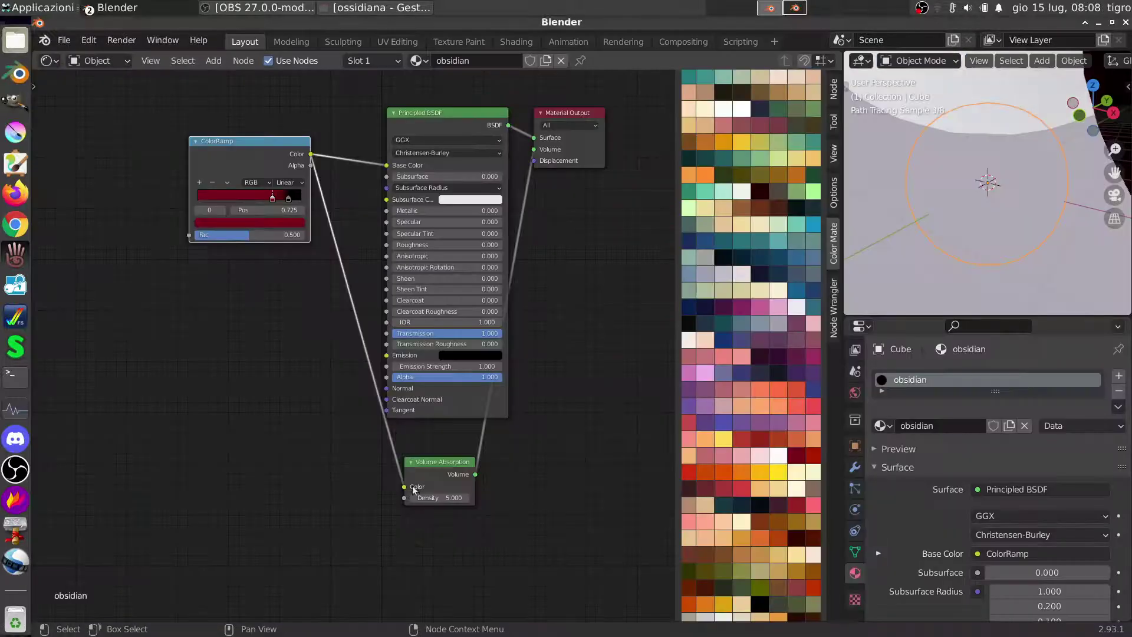
{"action": "scroll", "coordinate": [443, 495], "scroll_direction": "down", "scroll_amount": 3, "text": "ctrl"}
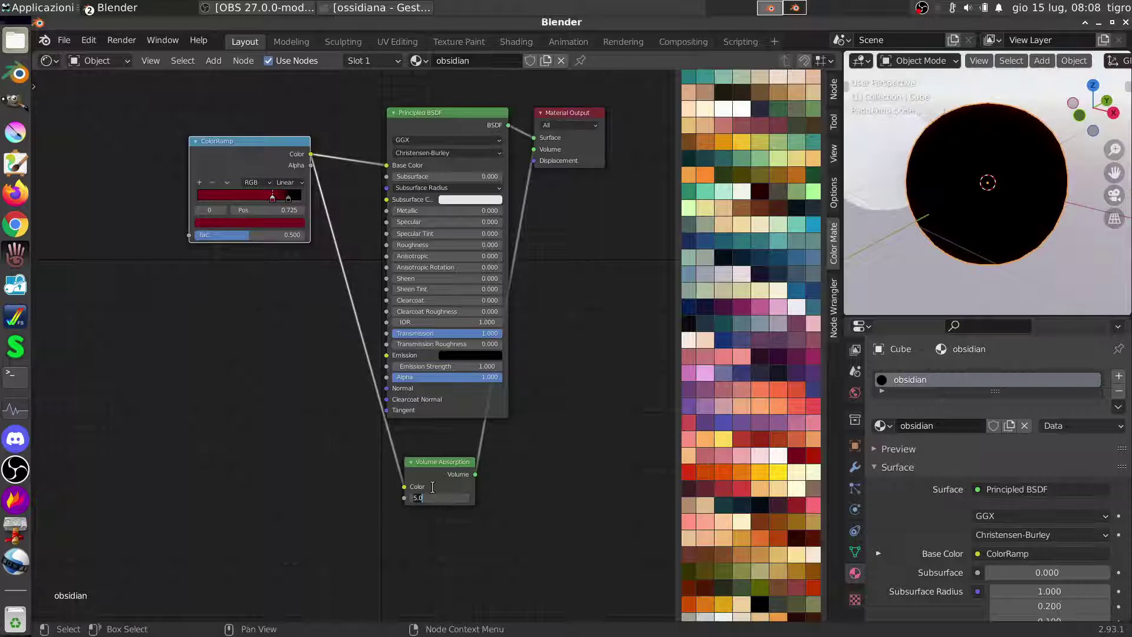
Check the render again, then try a higher Specular and reset it to zero
{"action": "key", "text": "ctrl+space"}
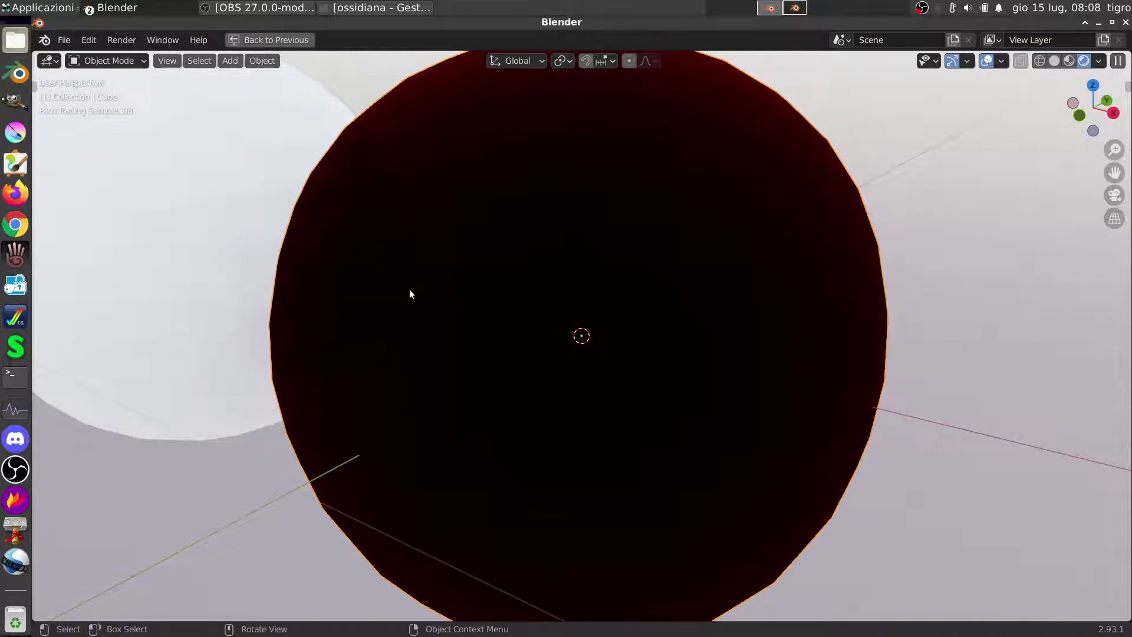
{"action": "key", "text": "ctrl"}
{"action": "key", "text": "ctrl"}
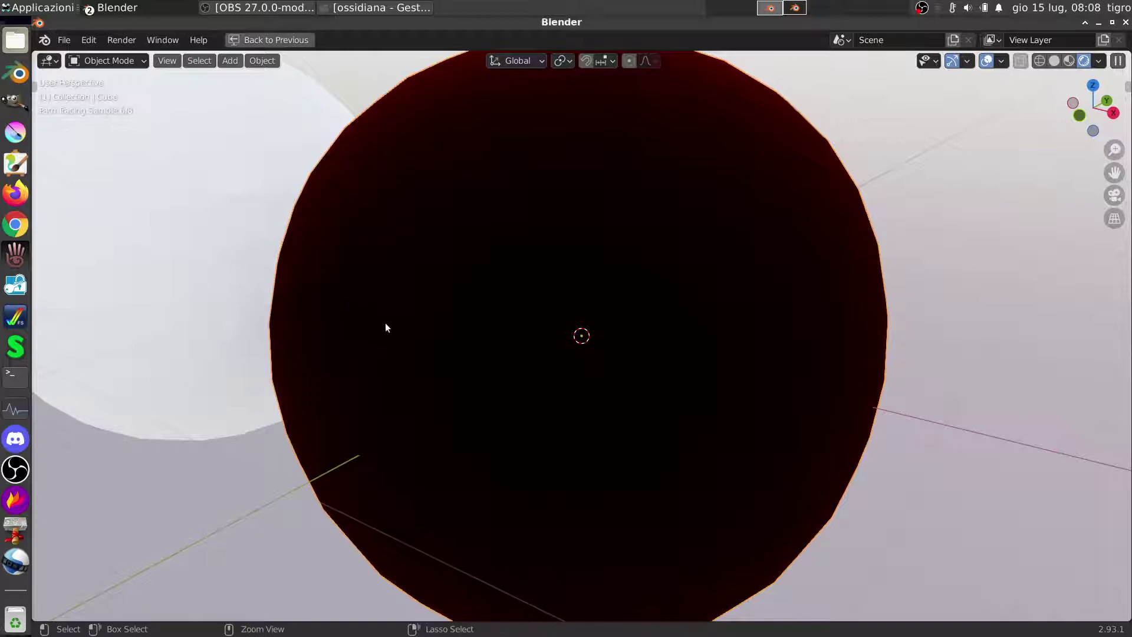
{"action": "key", "text": "ctrl+space"}
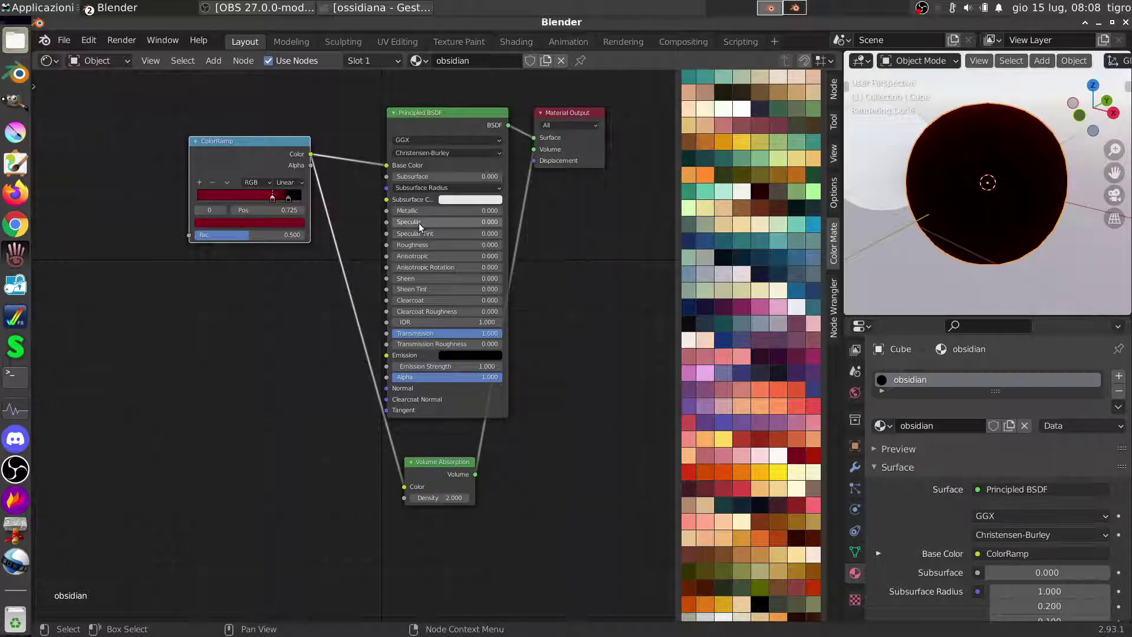
{"action": "left_click_drag", "start_coordinate": [418, 223], "coordinate": [505, 229]}
{"action": "key", "text": "BackSpace"}
{"action": "key", "text": "BackSpace"}
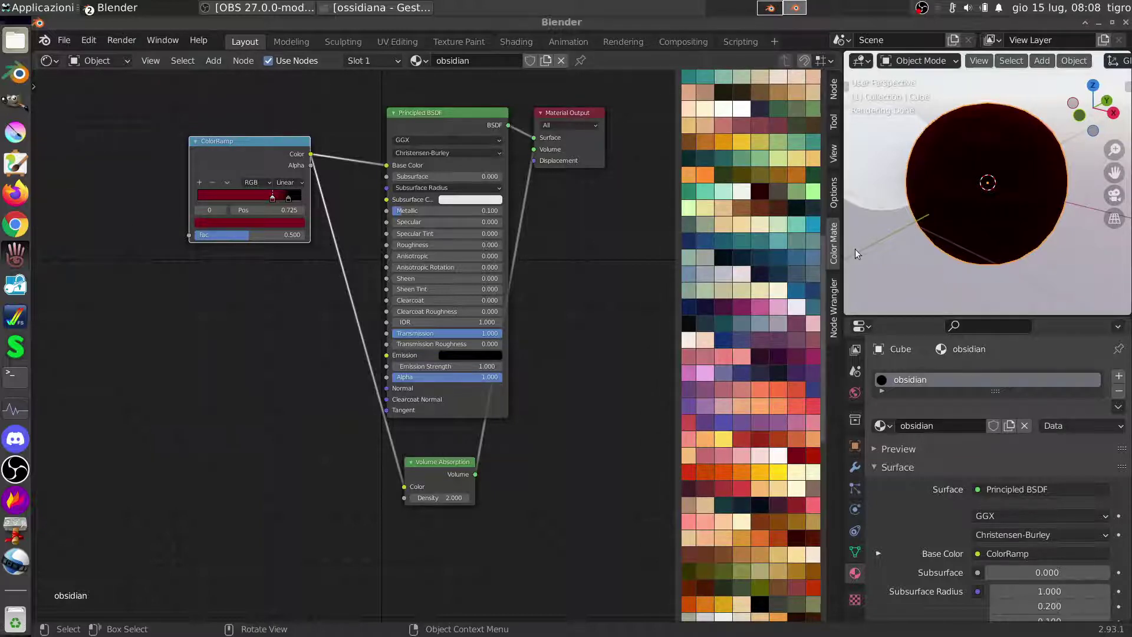
Inspect the current render in a maximized 3D viewport and return to the nodes
{"action": "left_click", "coordinate": [921, 25]}
{"action": "key", "text": "ctrl+space"}
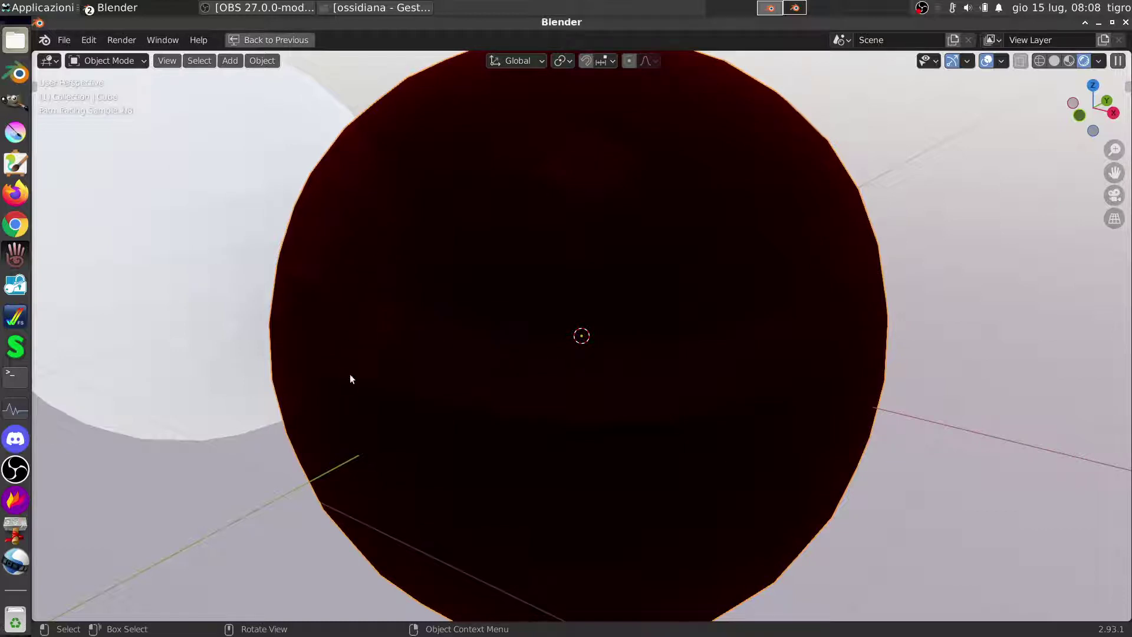
{"action": "key", "text": "ctrl"}
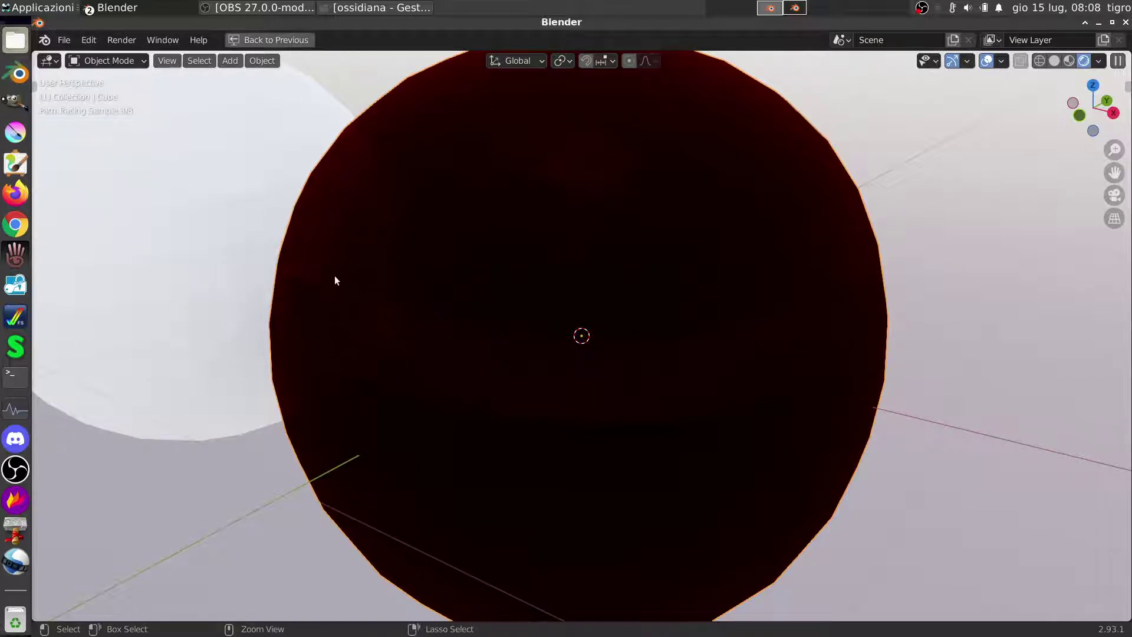
{"action": "key", "text": "ctrl+space"}
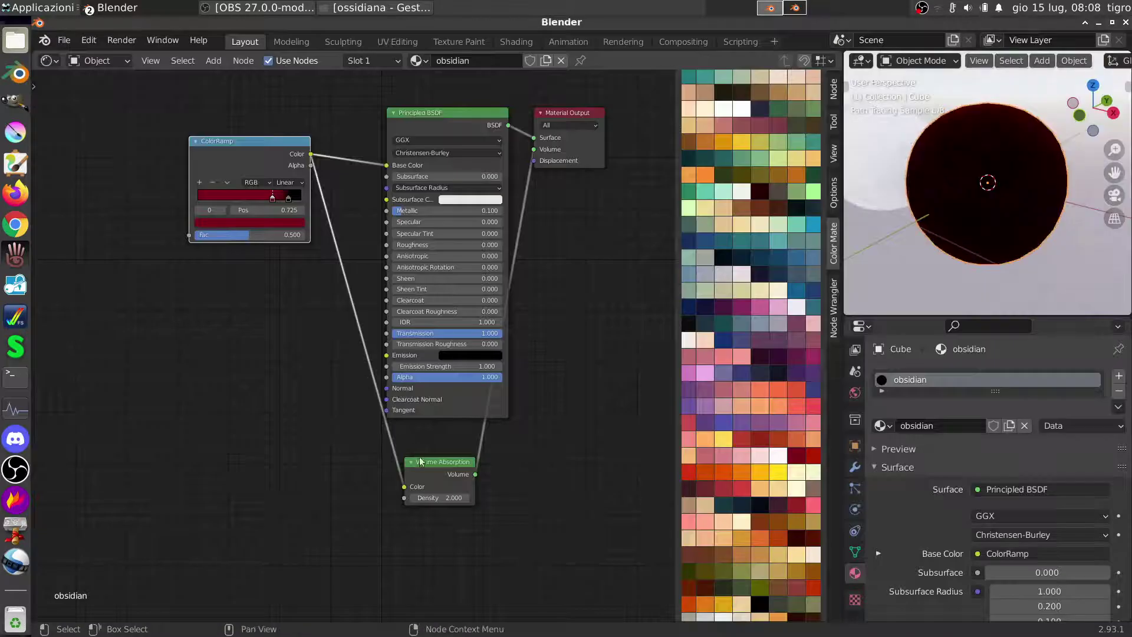
Set Volume Absorption Density to 2.0 and check the render in the maximized viewport
{"action": "left_click", "coordinate": [441, 498]}
{"action": "type", "text": "2.0"}
{"action": "key", "text": "Return"}
{"action": "key", "text": "ctrl+space"}
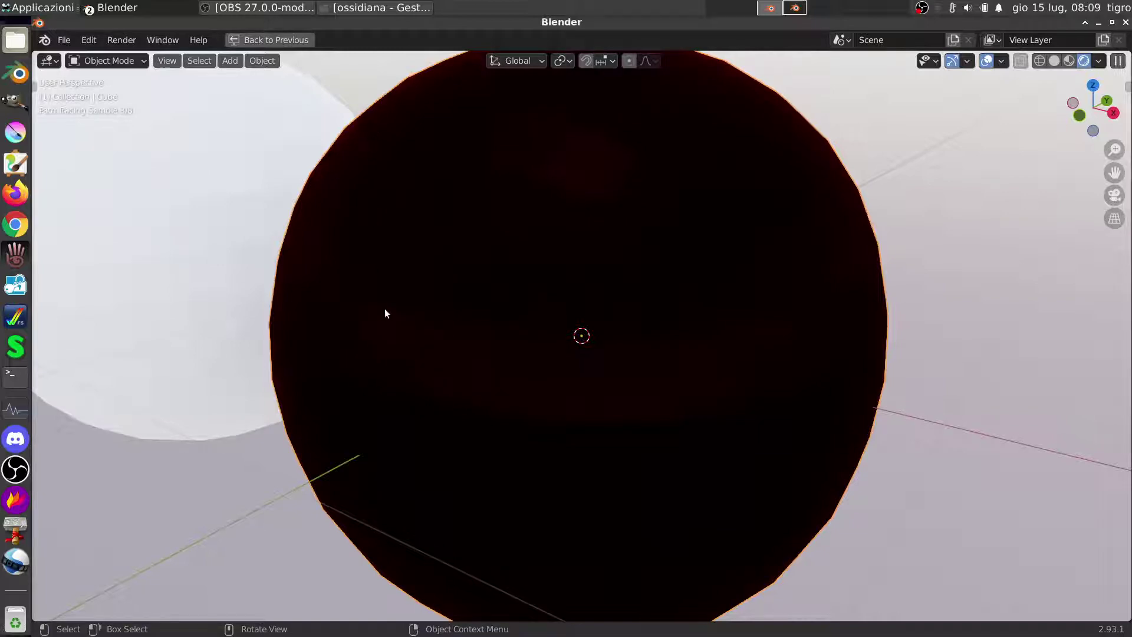
Raise Specular to 0.8, Roughness and Specular Tint to 0.4, Sheen to 0.1, Clearcoat to 0.8
{"action": "key", "text": "ctrl+space"}
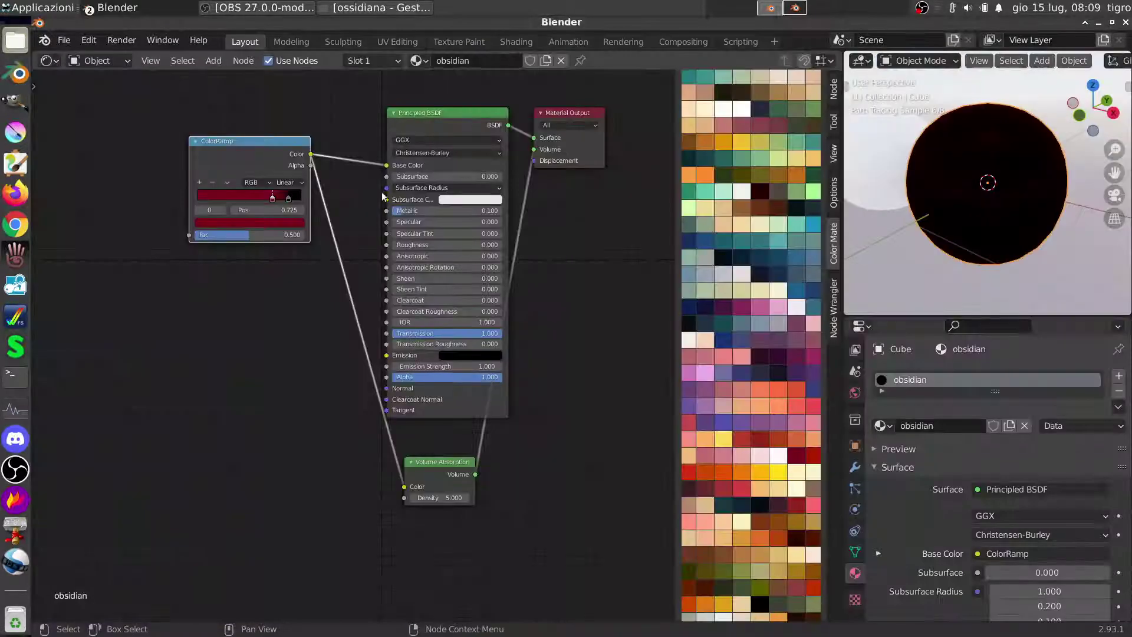
{"action": "middle_click_drag", "start_coordinate": [436, 286], "coordinate": [443, 351]}
{"action": "scroll", "coordinate": [443, 352], "scroll_direction": "up", "scroll_amount": 3}
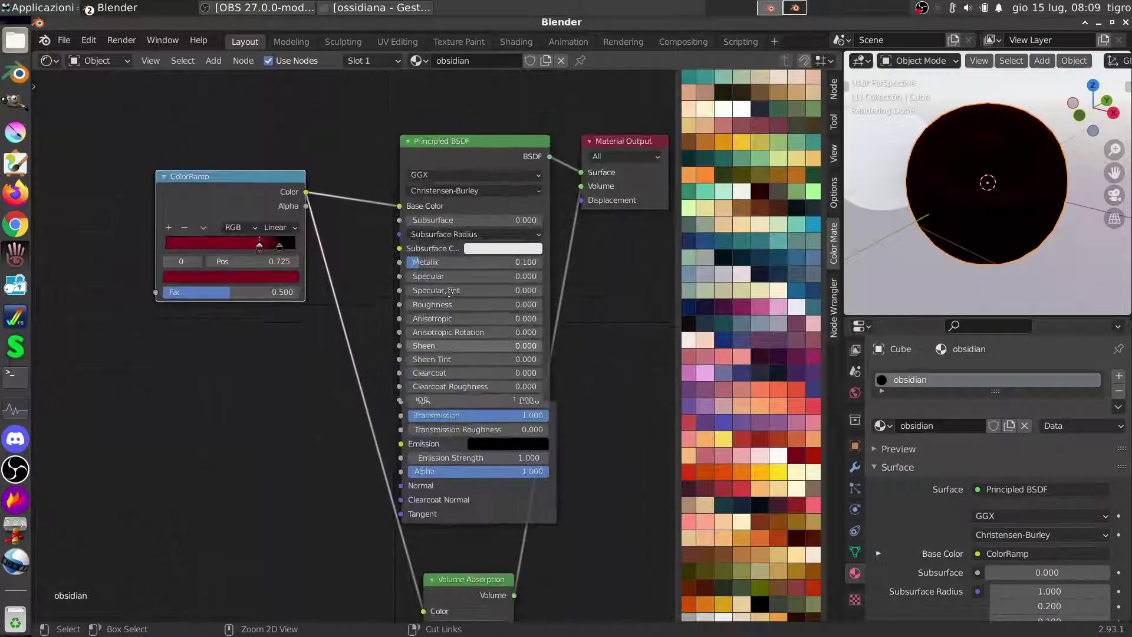
{"action": "middle_click_drag", "start_coordinate": [478, 234], "coordinate": [445, 236]}
{"action": "left_click_drag", "start_coordinate": [420, 256], "coordinate": [576, 270]}
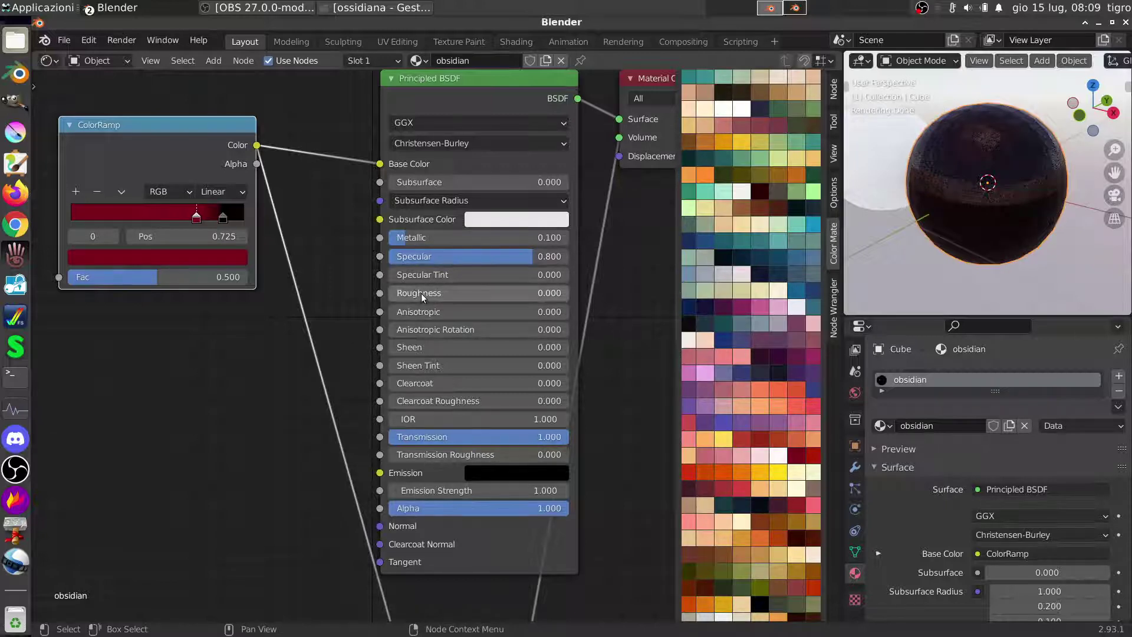
{"action": "left_click_drag", "start_coordinate": [409, 295], "coordinate": [491, 299], "text": "ctrl"}
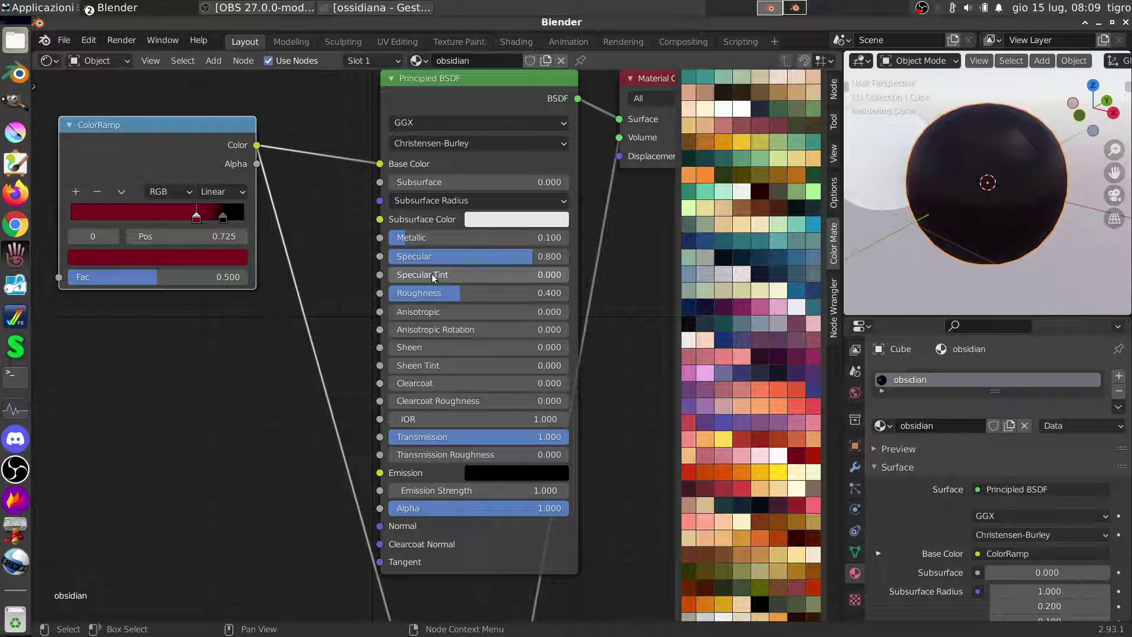
{"action": "left_click_drag", "start_coordinate": [434, 274], "coordinate": [506, 278]}
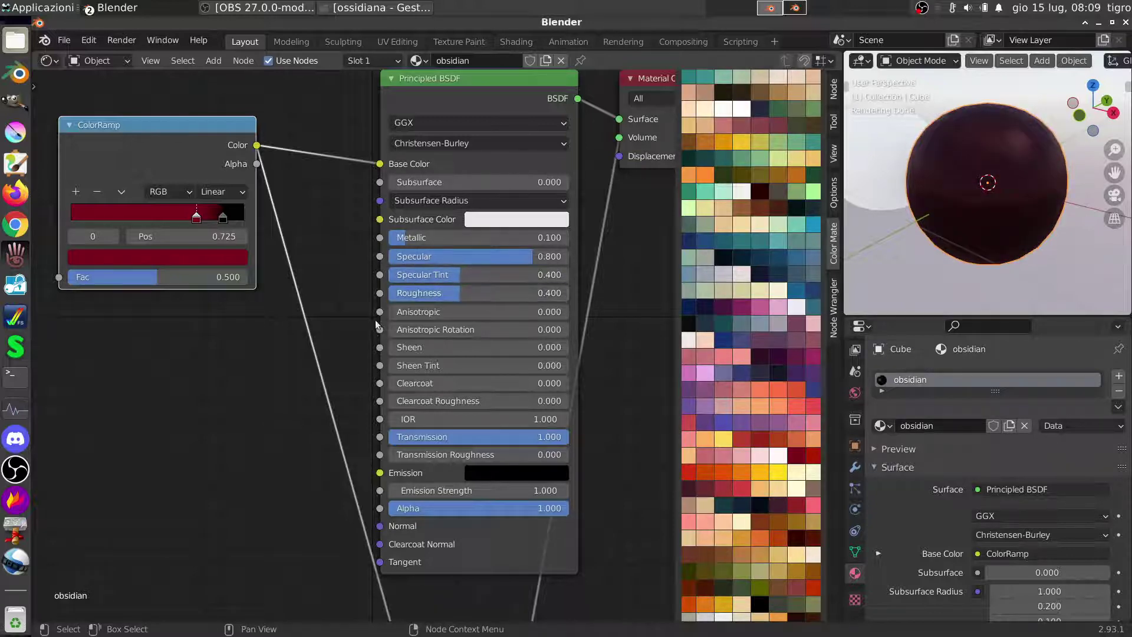
{"action": "left_click_drag", "start_coordinate": [405, 347], "coordinate": [429, 345], "text": "ctrl"}
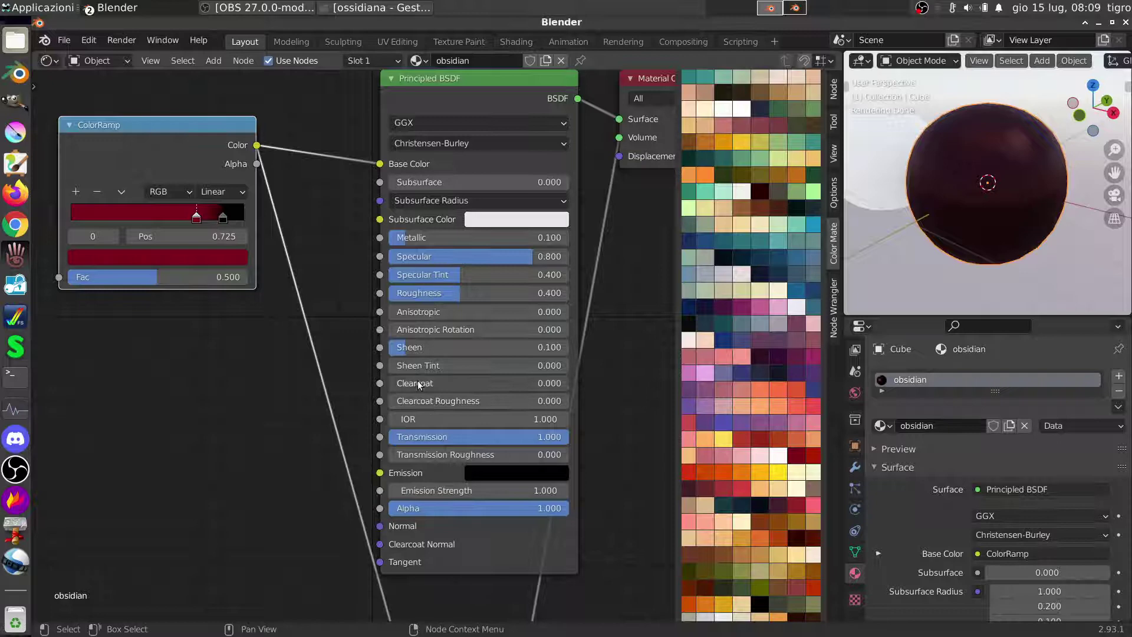
{"action": "left_click_drag", "start_coordinate": [417, 383], "coordinate": [560, 401]}
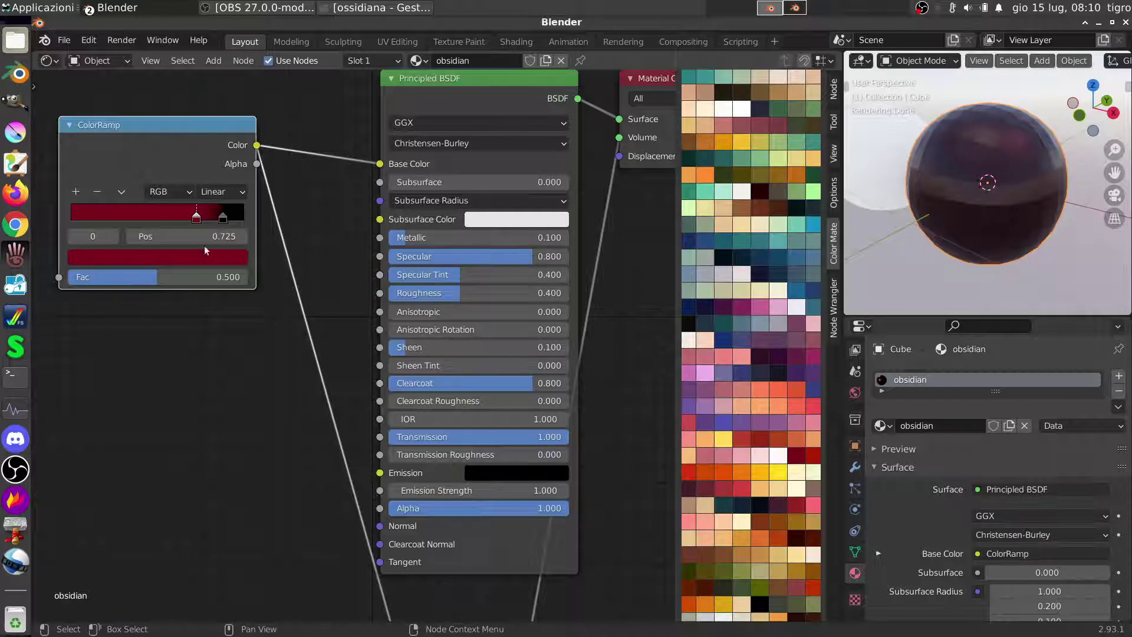
{"action": "middle_click_drag", "start_coordinate": [204, 246], "coordinate": [299, 255]}
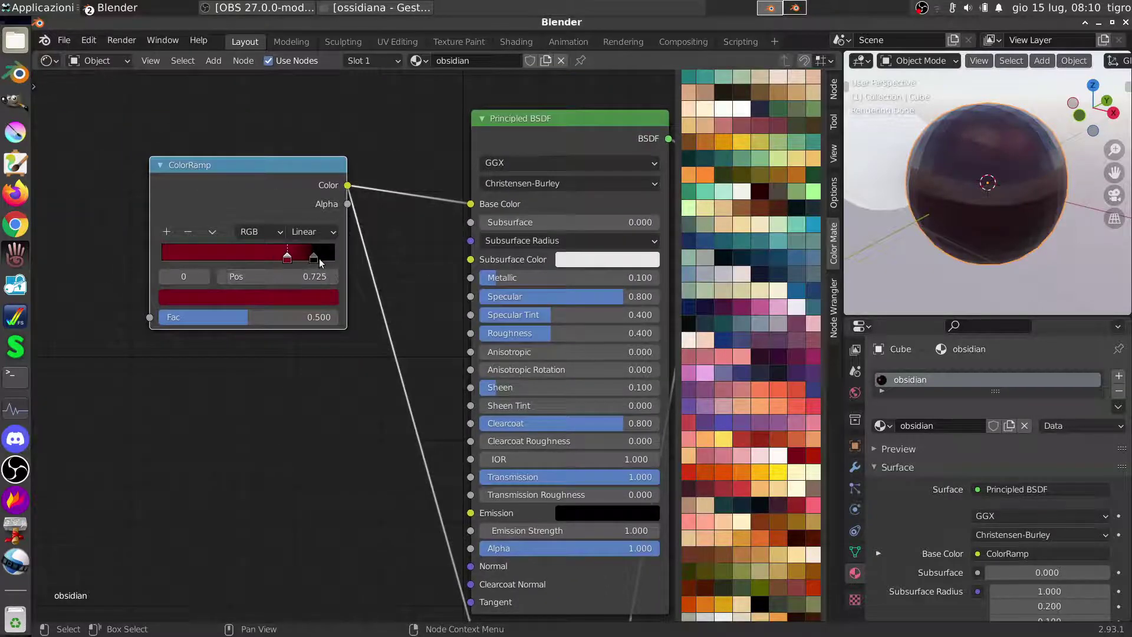
Move the black ColorRamp stop to the left end and set the sphere to Shade Smooth
{"action": "left_click_drag", "start_coordinate": [313, 260], "coordinate": [354, 274]}
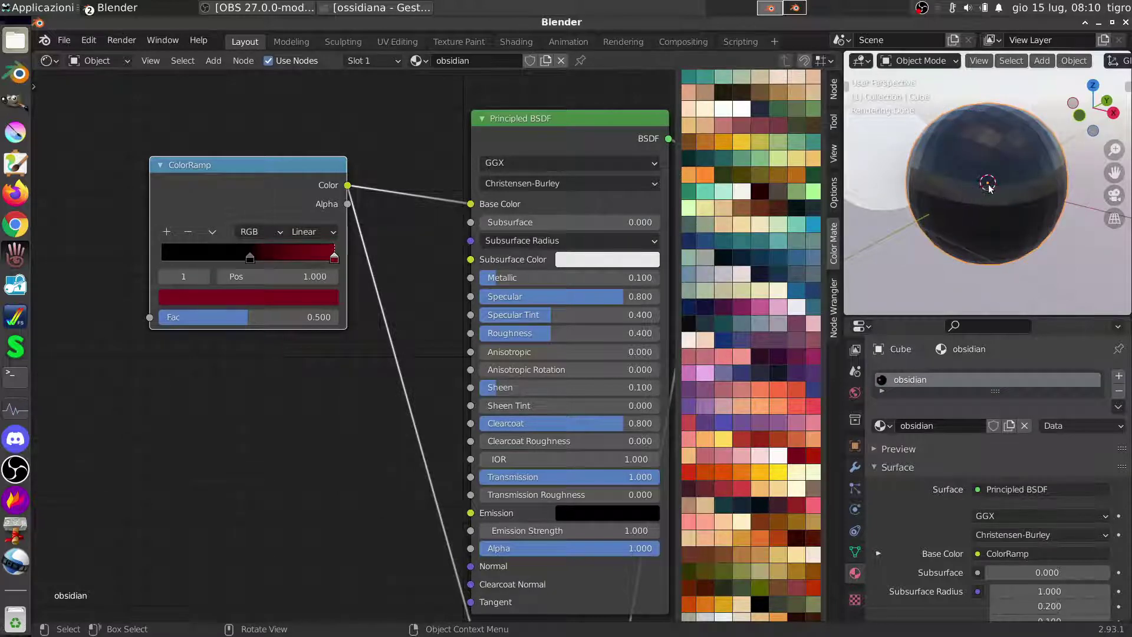
{"action": "right_click", "coordinate": [952, 174]}
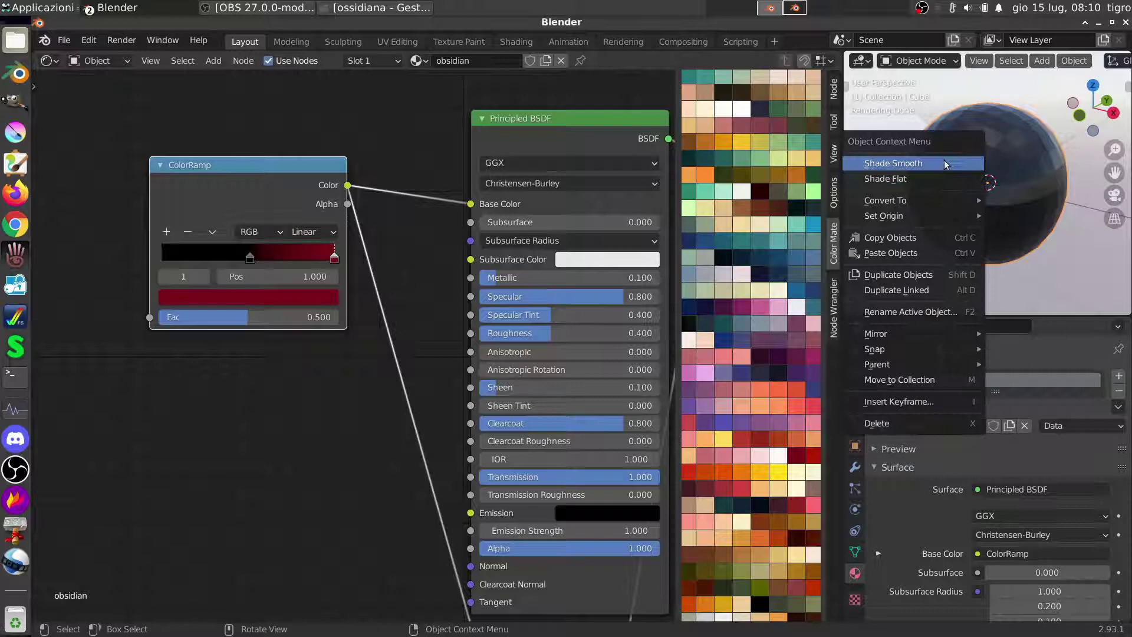
{"action": "left_click", "coordinate": [944, 164]}
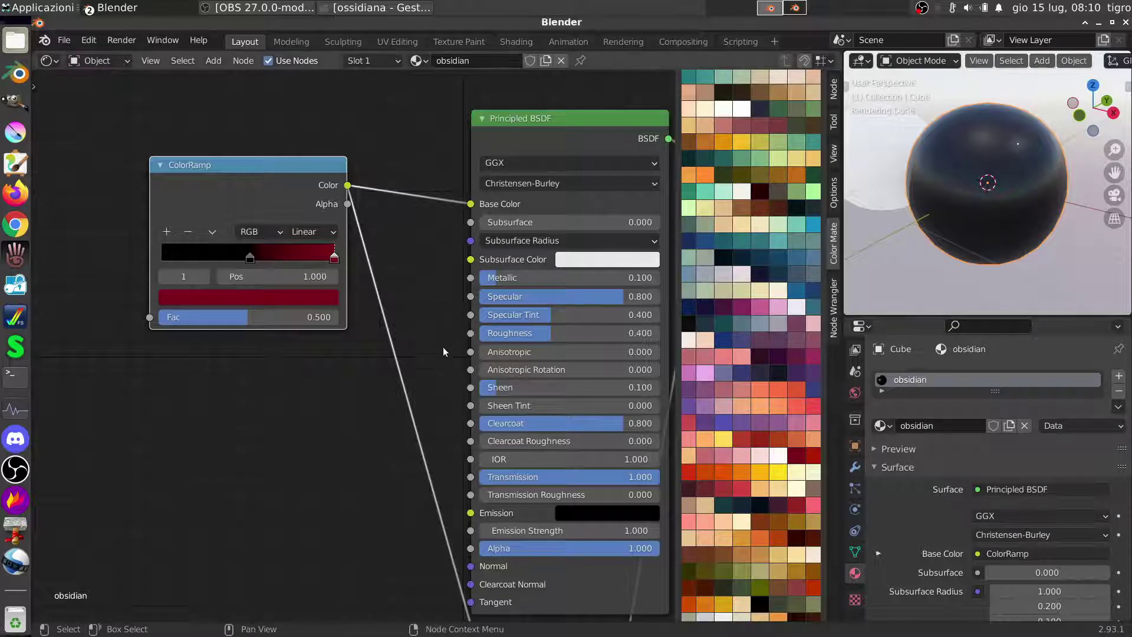
{"action": "middle_click_drag", "start_coordinate": [443, 347], "coordinate": [186, 217]}
{"action": "scroll", "coordinate": [334, 376], "scroll_direction": "down", "scroll_amount": 3}
{"action": "middle_click_drag", "start_coordinate": [334, 380], "coordinate": [428, 319]}
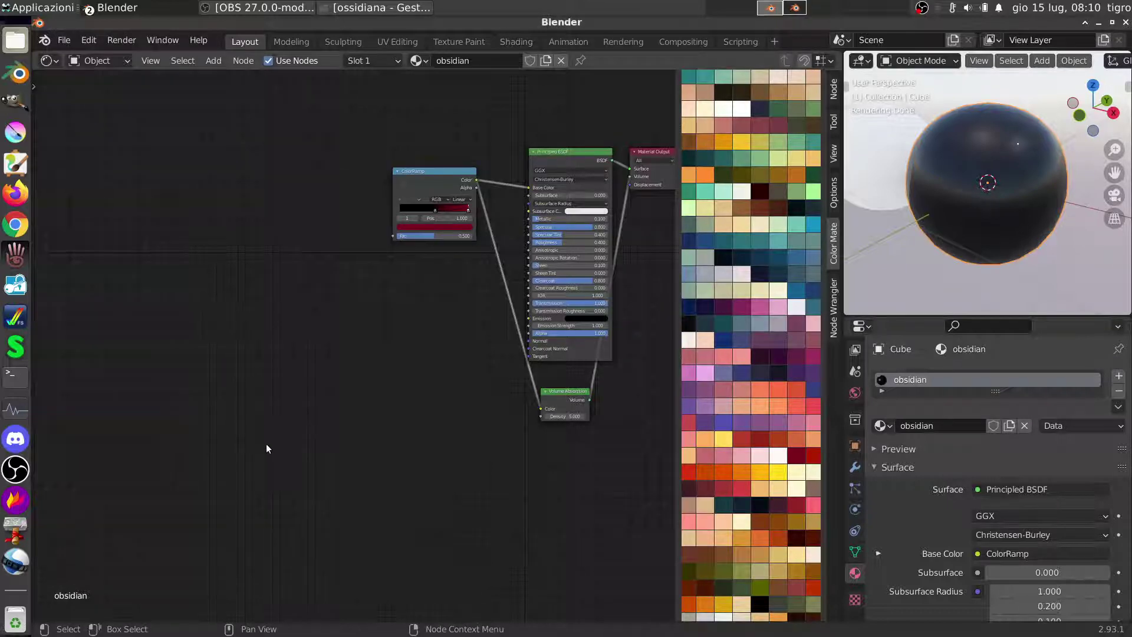
{"action": "middle_click_drag", "start_coordinate": [267, 443], "coordinate": [340, 396]}
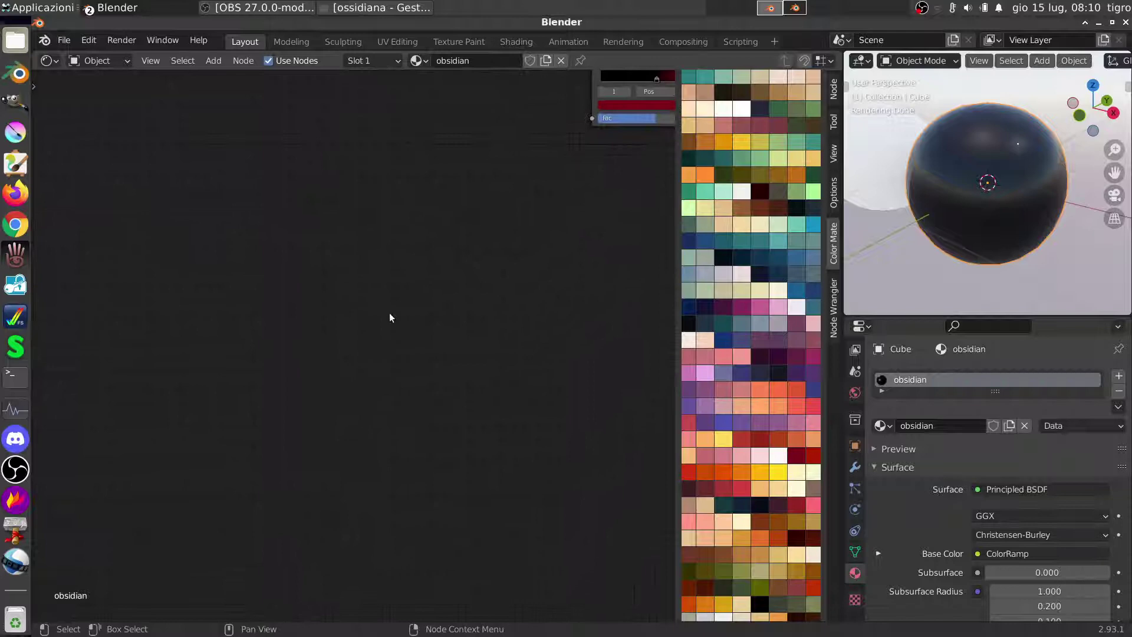
Add a Wave Texture node in the empty area of the node tree
{"action": "key", "text": "shift+a"}
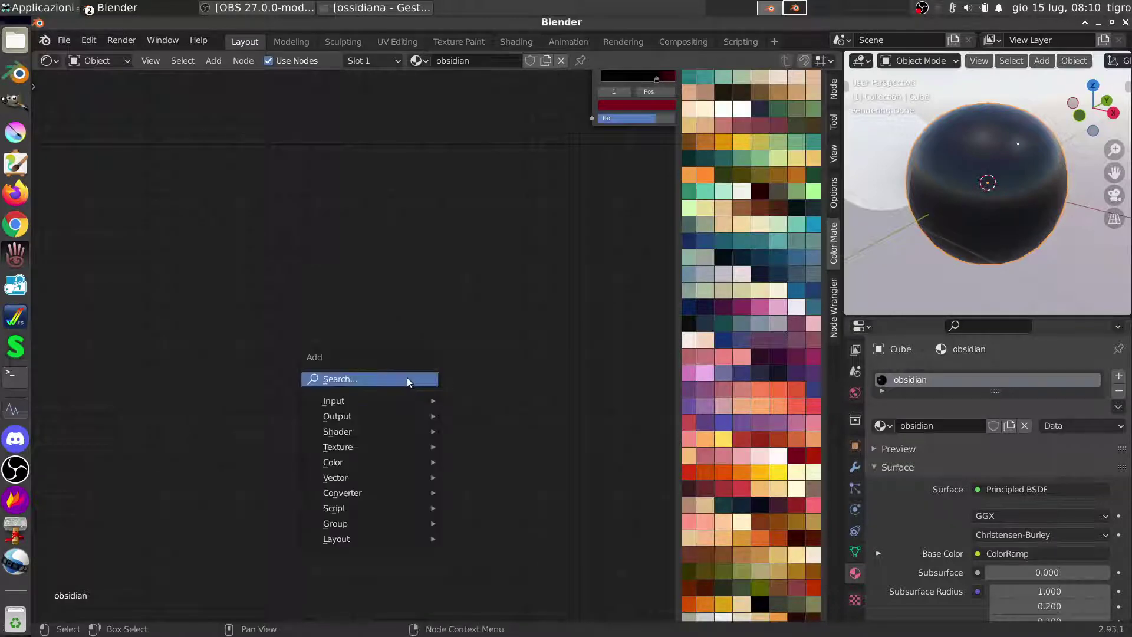
{"action": "left_click", "coordinate": [407, 379]}
{"action": "type", "text": "wa"}
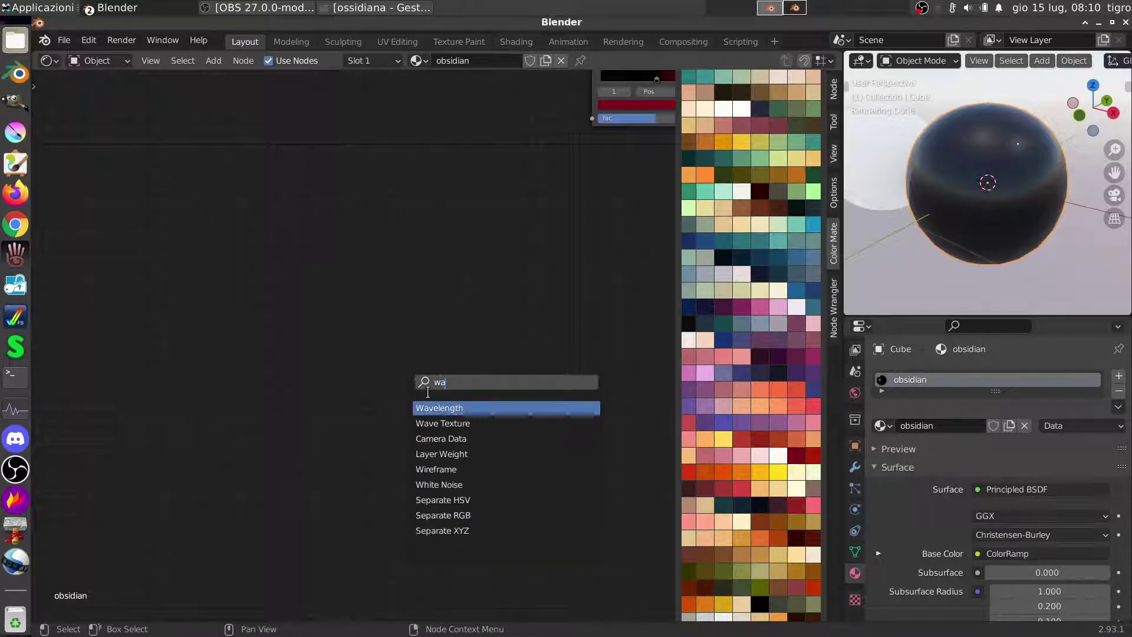
{"action": "left_click", "coordinate": [446, 423]}
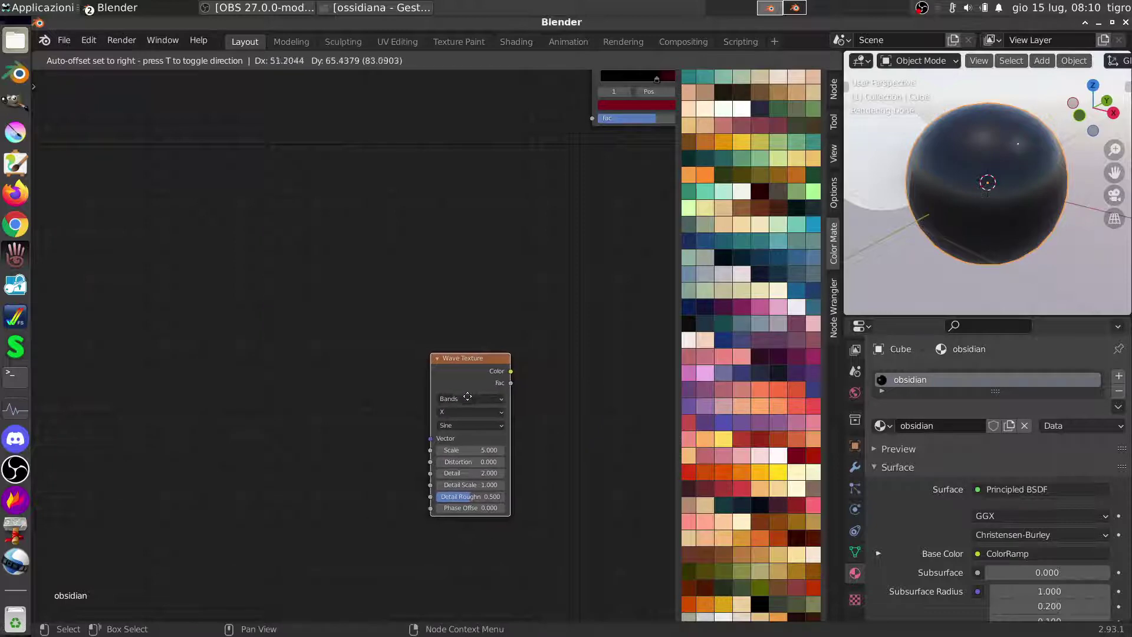
{"action": "left_click", "coordinate": [467, 397]}
{"action": "middle_click_drag", "start_coordinate": [552, 410], "coordinate": [402, 430]}
Add a ColorRamp fed by the Wave Texture and connect its Color to Material Output Displacement
{"action": "key", "text": "shift+a"}
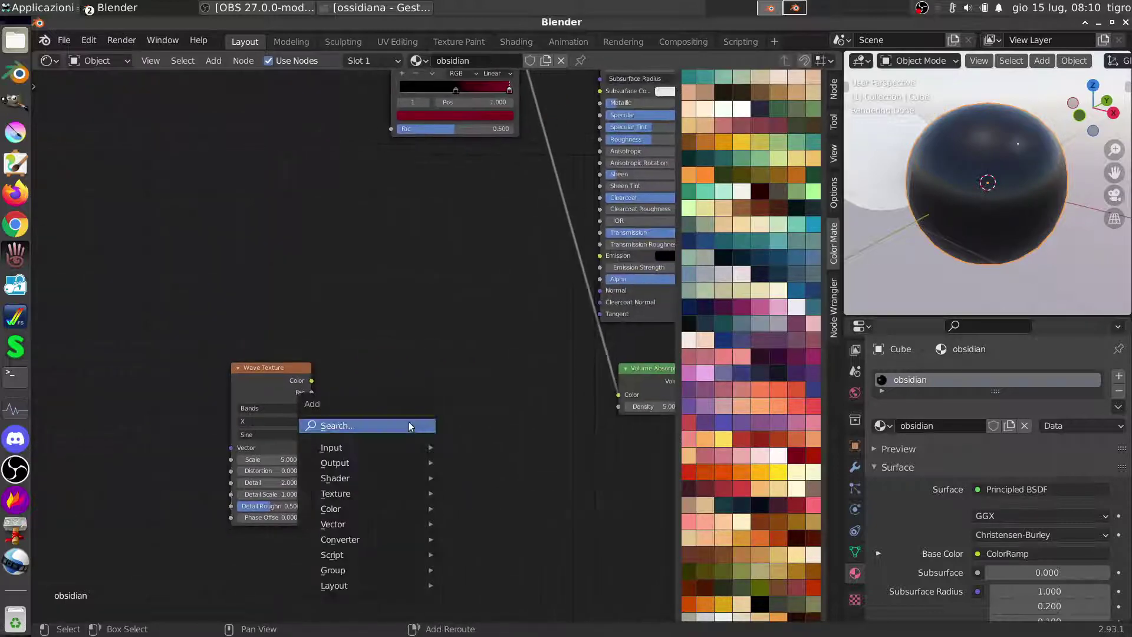
{"action": "left_click", "coordinate": [411, 426]}
{"action": "type", "text": "c"}
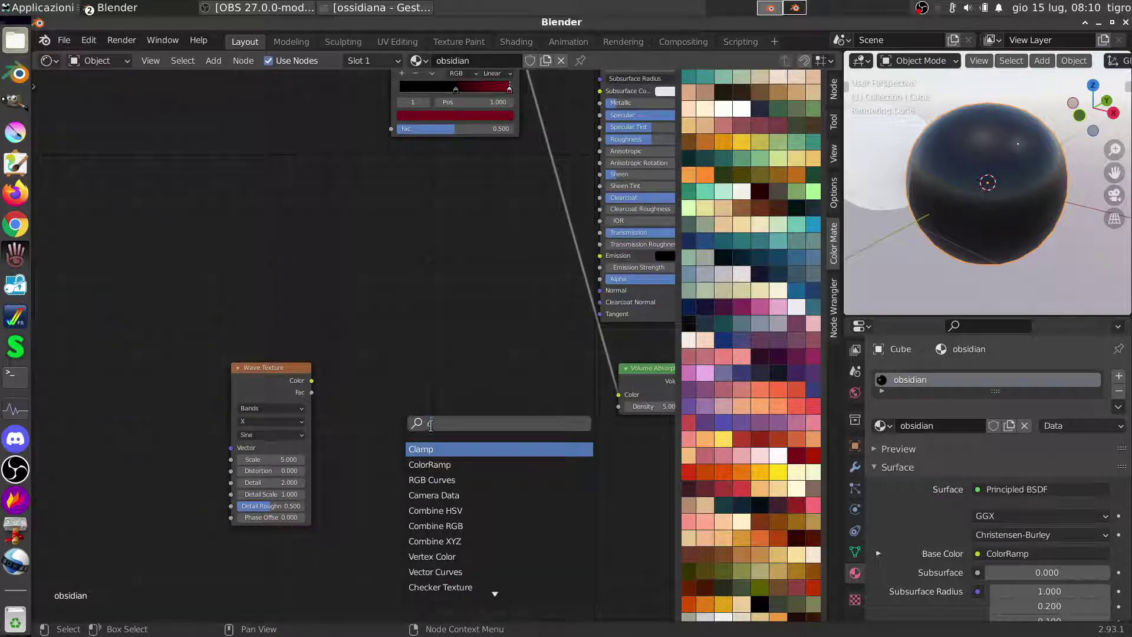
{"action": "left_click", "coordinate": [431, 464]}
{"action": "left_click", "coordinate": [378, 418]}
{"action": "left_click_drag", "start_coordinate": [311, 380], "coordinate": [348, 465]}
{"action": "middle_click_drag", "start_coordinate": [461, 392], "coordinate": [267, 503]}
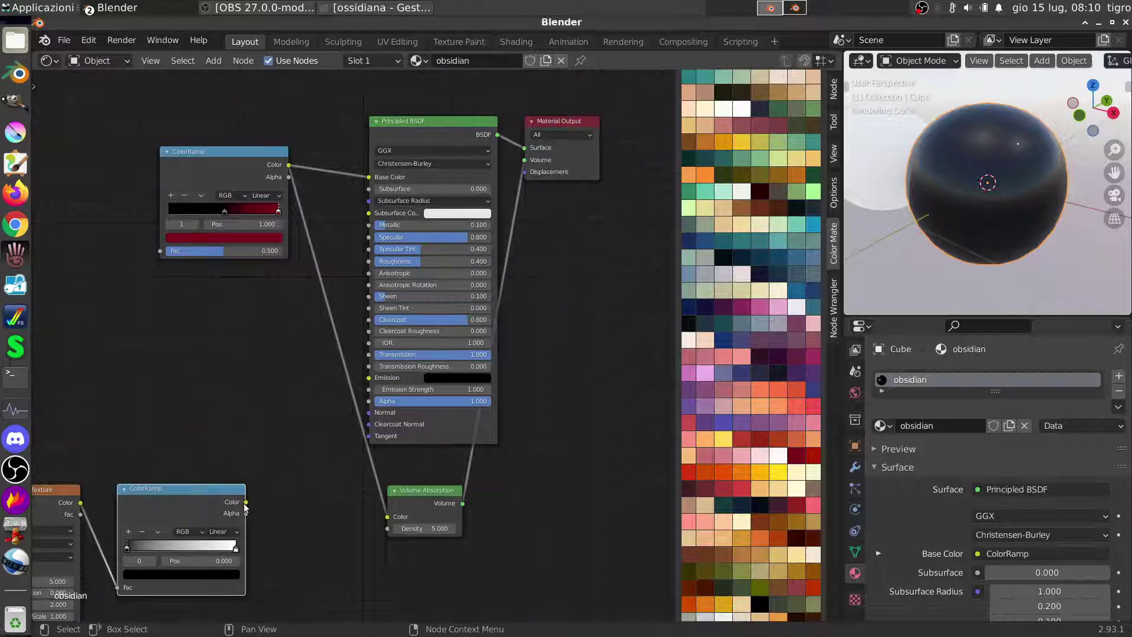
{"action": "left_click_drag", "start_coordinate": [245, 502], "coordinate": [523, 172]}
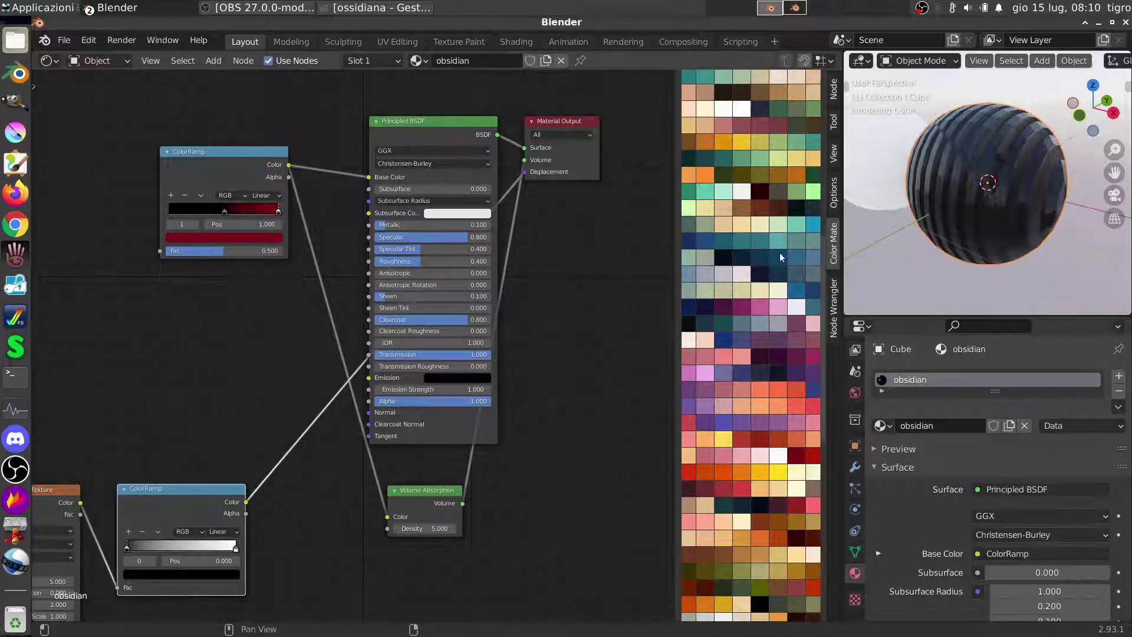
{"action": "middle_click_drag", "start_coordinate": [306, 450], "coordinate": [458, 394]}
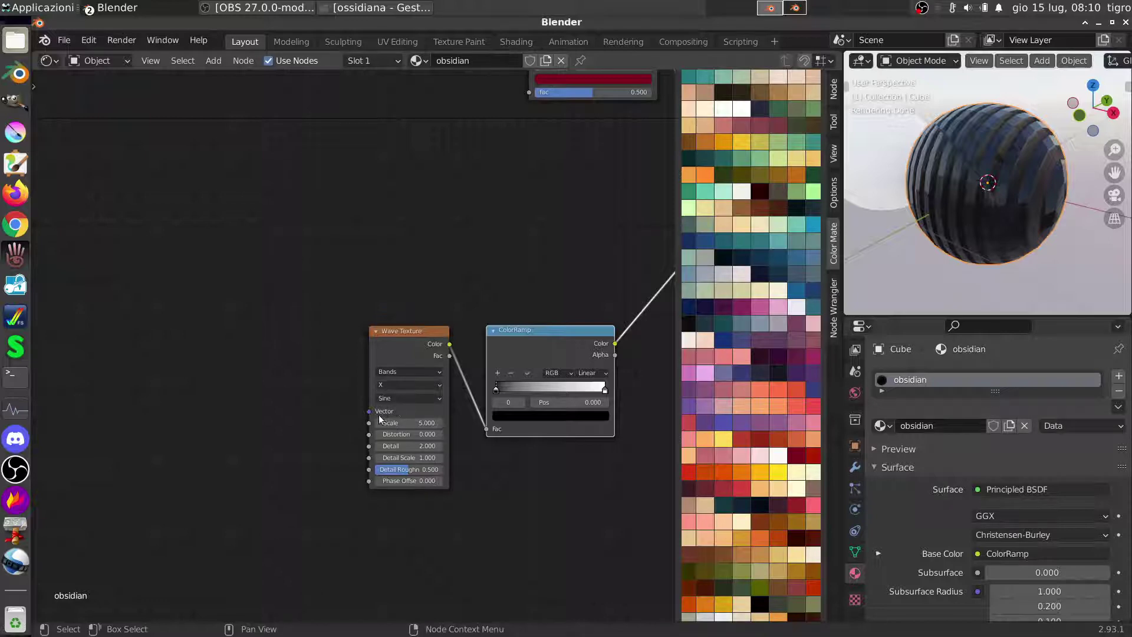
Switch the Wave Texture profile to Saw and set its Detail to 1
{"action": "left_click", "coordinate": [394, 398]}
{"action": "left_click", "coordinate": [397, 421]}
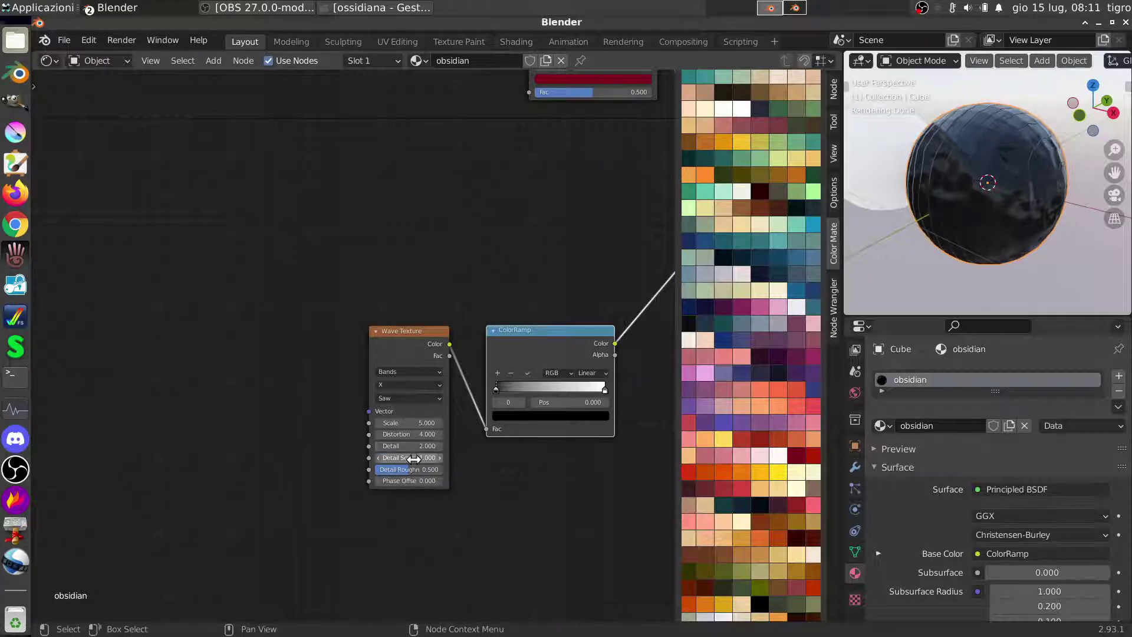
{"action": "left_click", "coordinate": [417, 448]}
{"action": "type", "text": "1"}
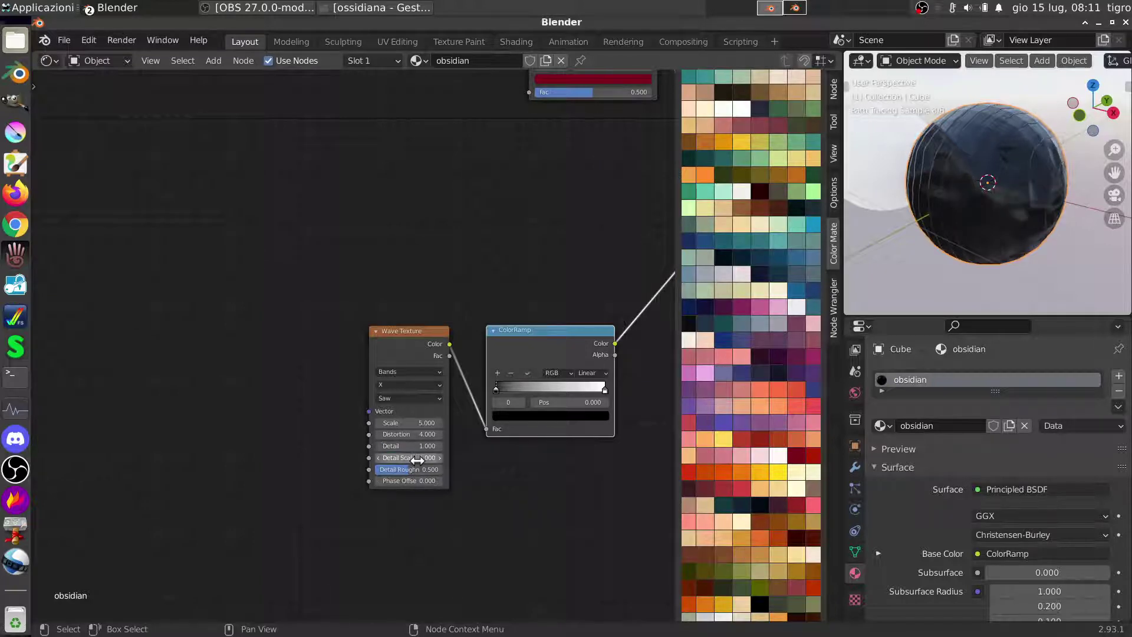
{"action": "key", "text": "Return"}
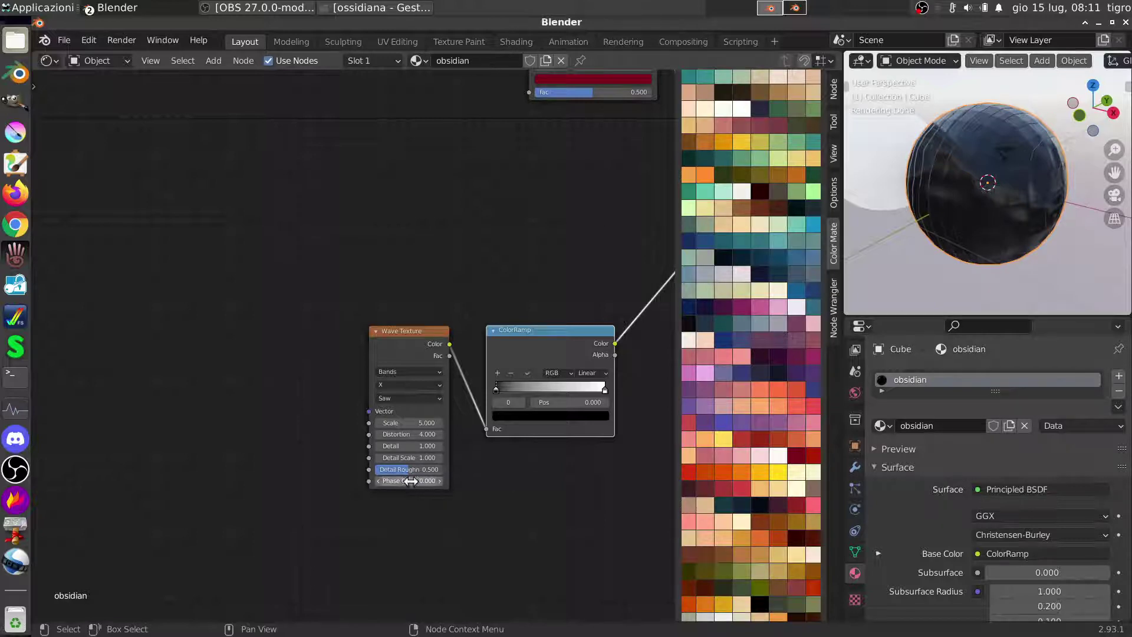
{"action": "left_click", "coordinate": [403, 348]}
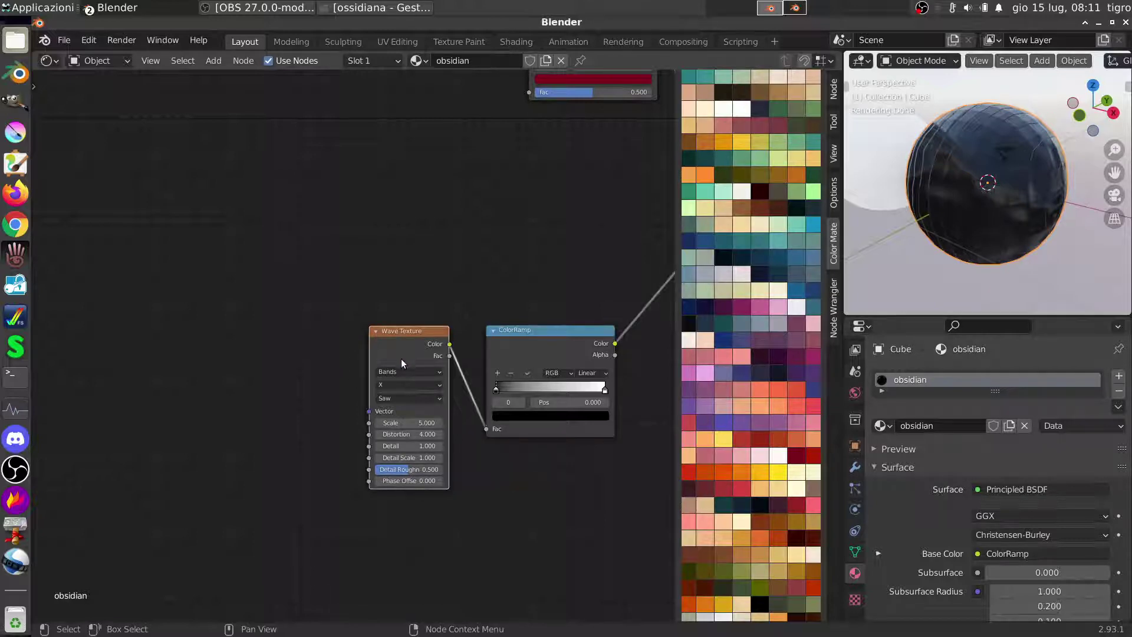
Add Texture Coordinate and Mapping to the wave, with a Noise Texture inserted between them
{"action": "key", "text": "ctrl+t"}
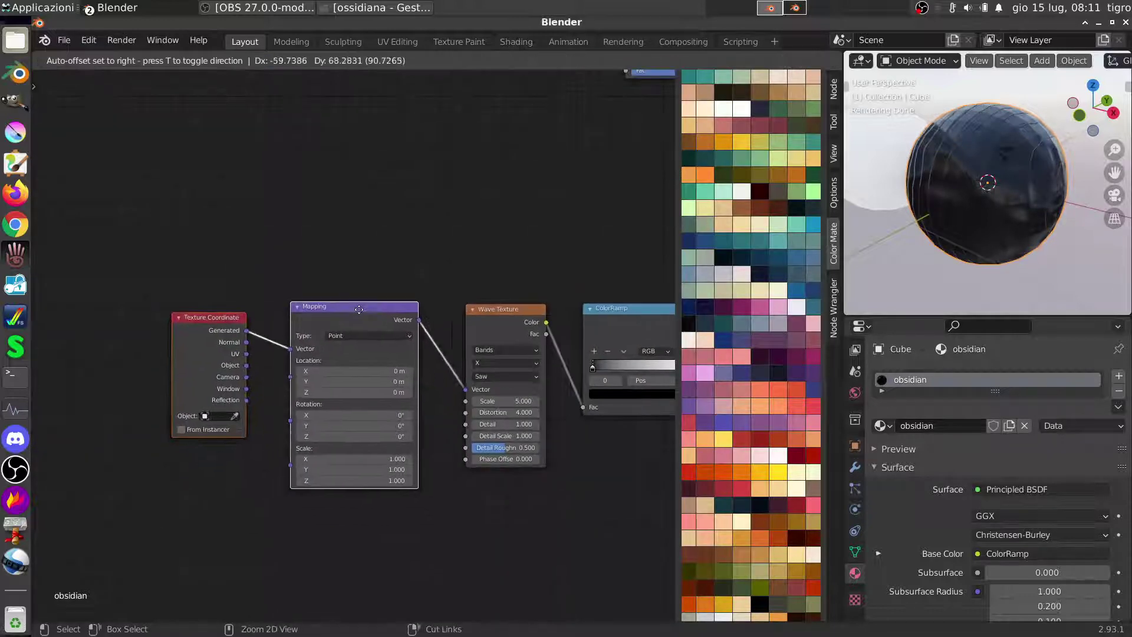
{"action": "left_click", "coordinate": [363, 324]}
{"action": "left_click_drag", "start_coordinate": [212, 316], "coordinate": [177, 306]}
{"action": "key", "text": "shift+a"}
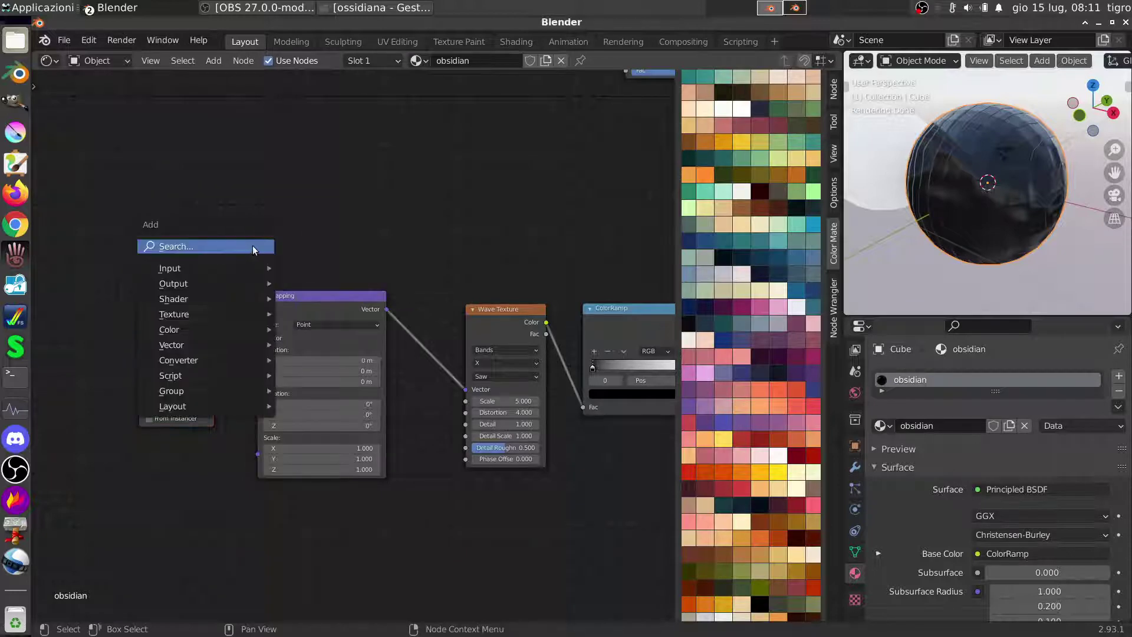
{"action": "left_click", "coordinate": [252, 245]}
{"action": "type", "text": "noise"}
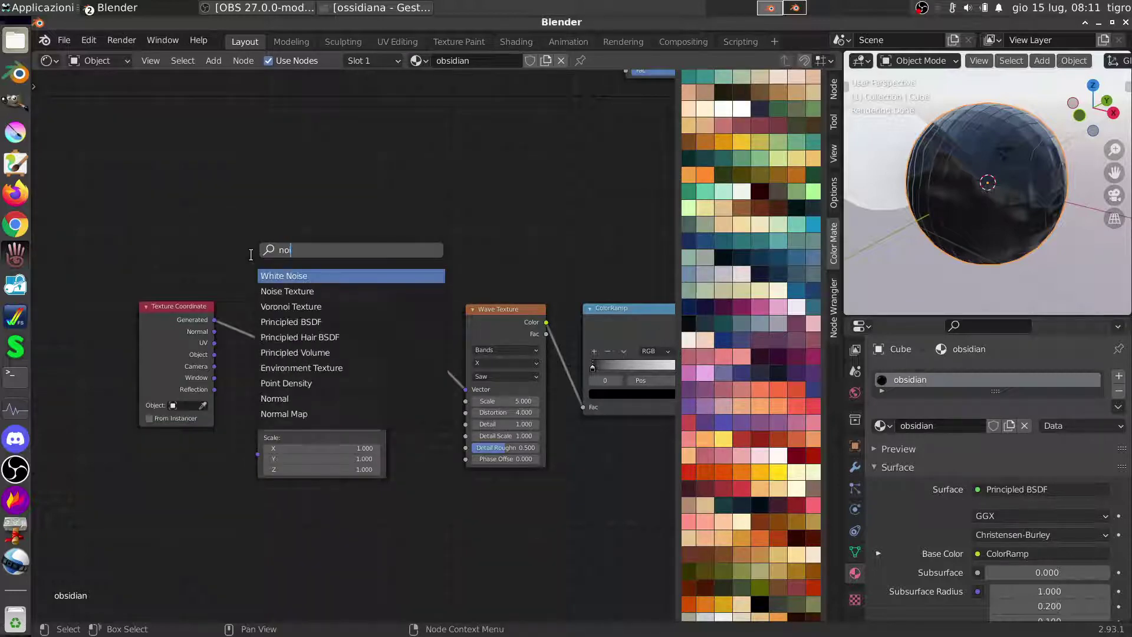
{"action": "left_click", "coordinate": [368, 290]}
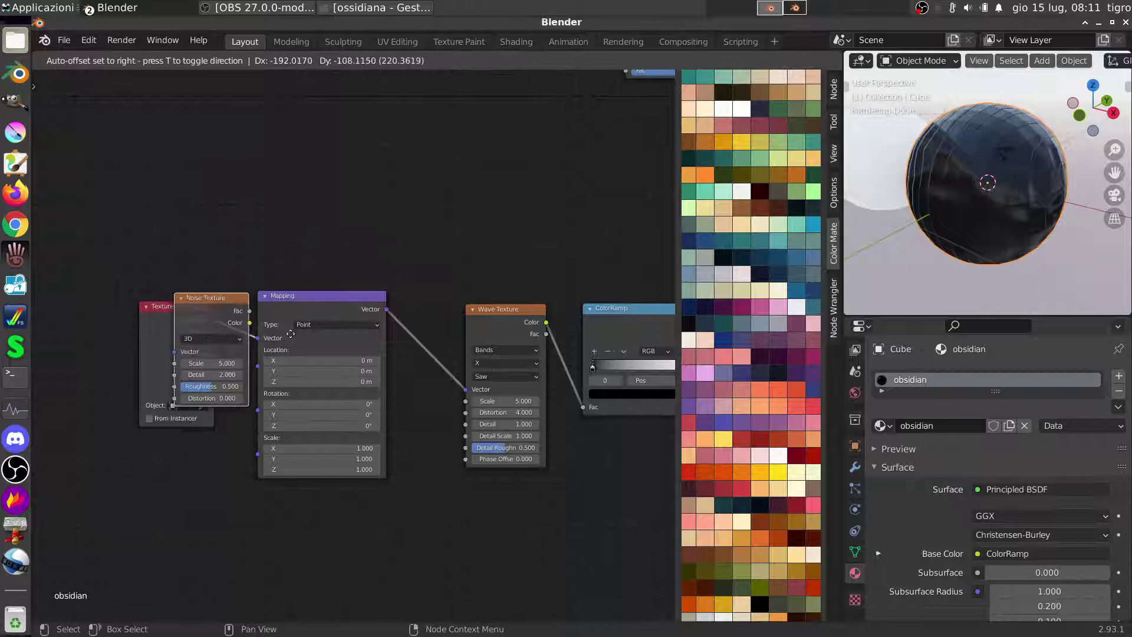
{"action": "left_click", "coordinate": [291, 333]}
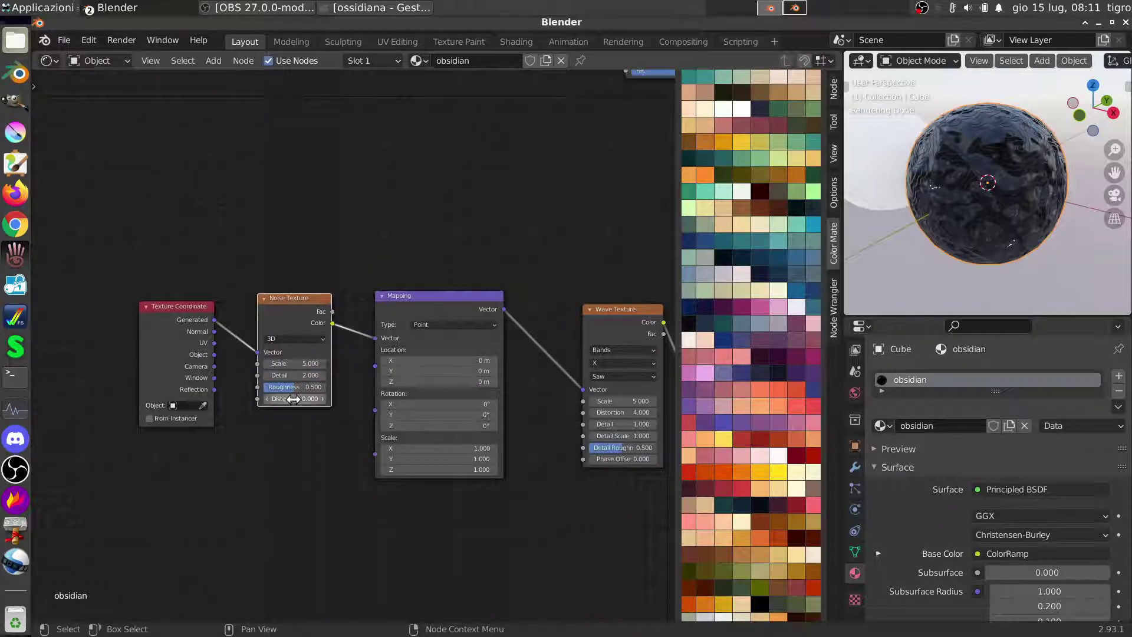
Set the Noise Texture to Scale 1.1, Detail 1 and Roughness 0.1
{"action": "left_click", "coordinate": [297, 363]}
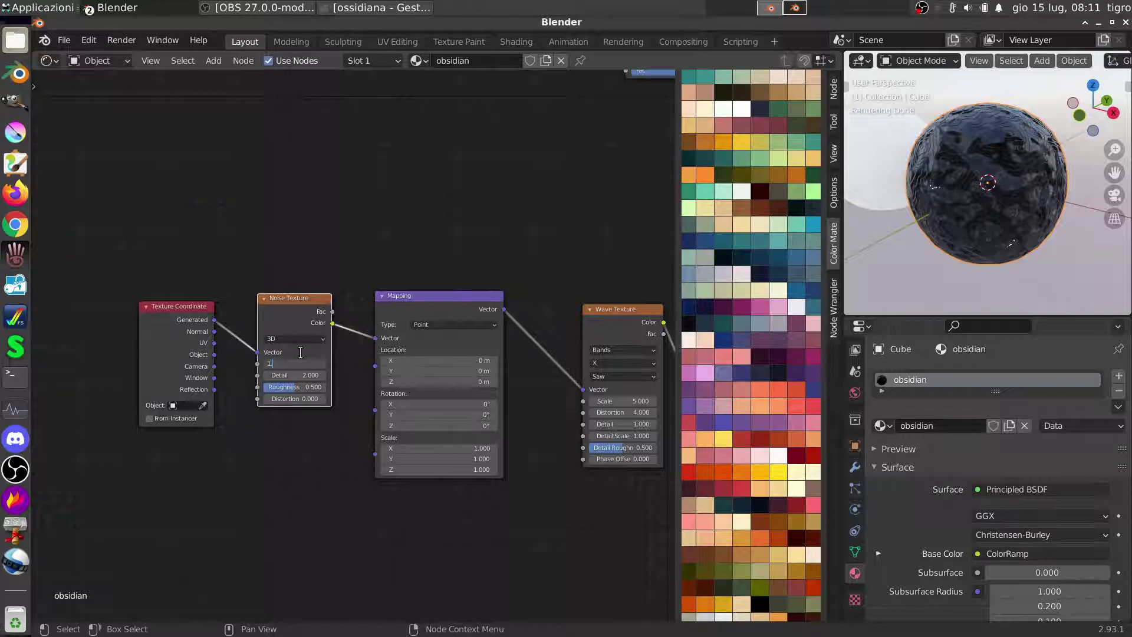
{"action": "key", "text": "Return"}
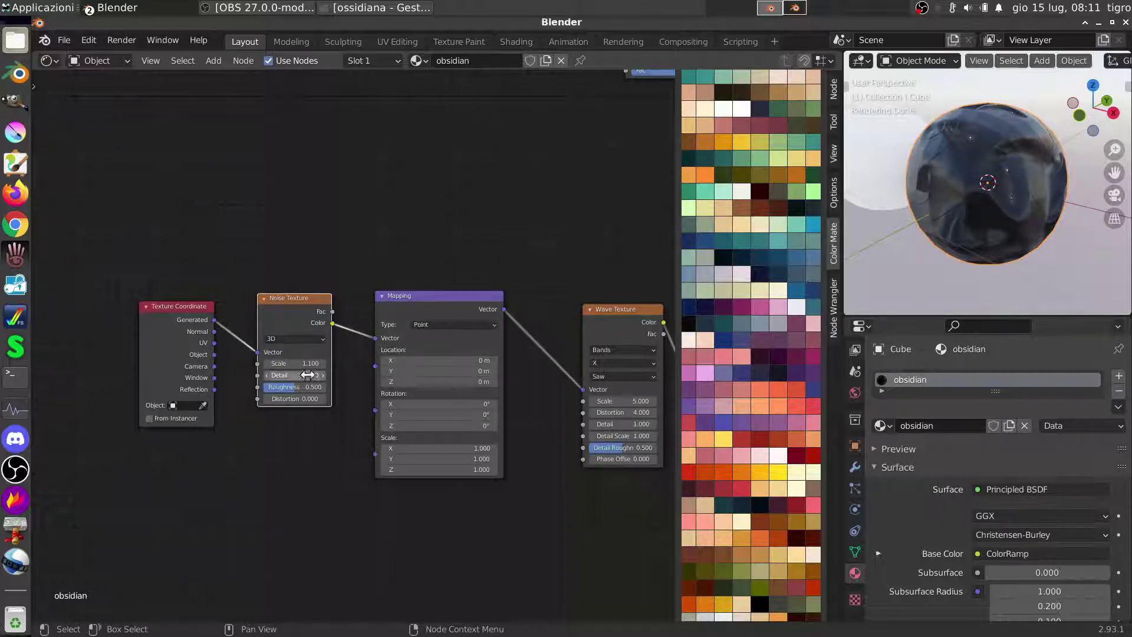
{"action": "left_click", "coordinate": [307, 375]}
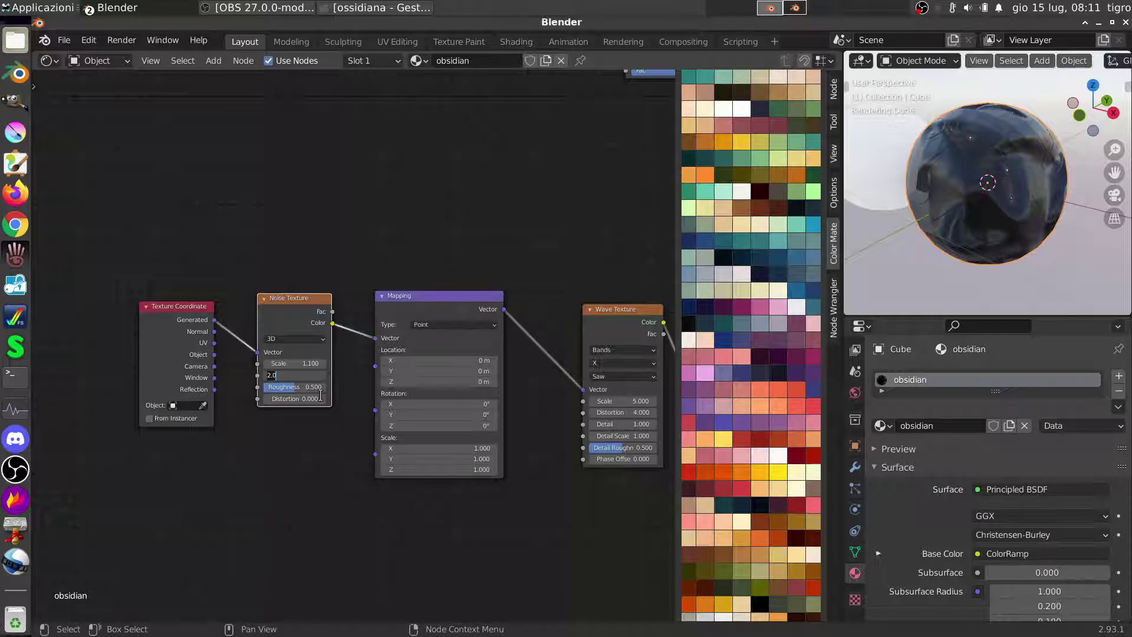
{"action": "type", "text": "1"}
{"action": "key", "text": "Return"}
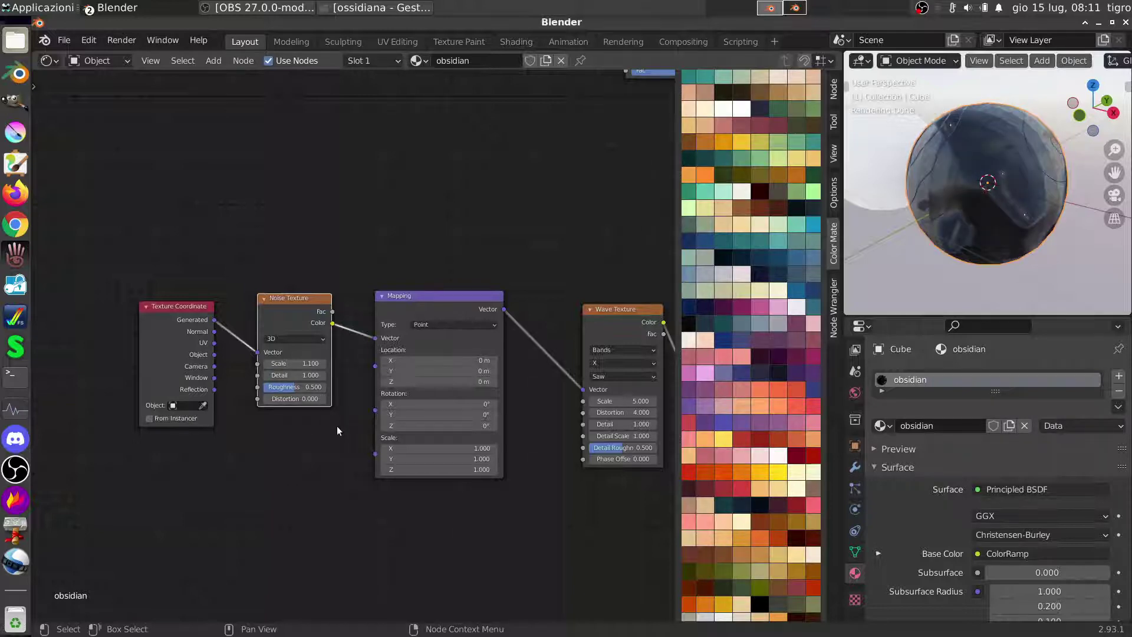
{"action": "left_click", "coordinate": [299, 388]}
{"action": "type", "text": ".1"}
{"action": "key", "text": "Return"}
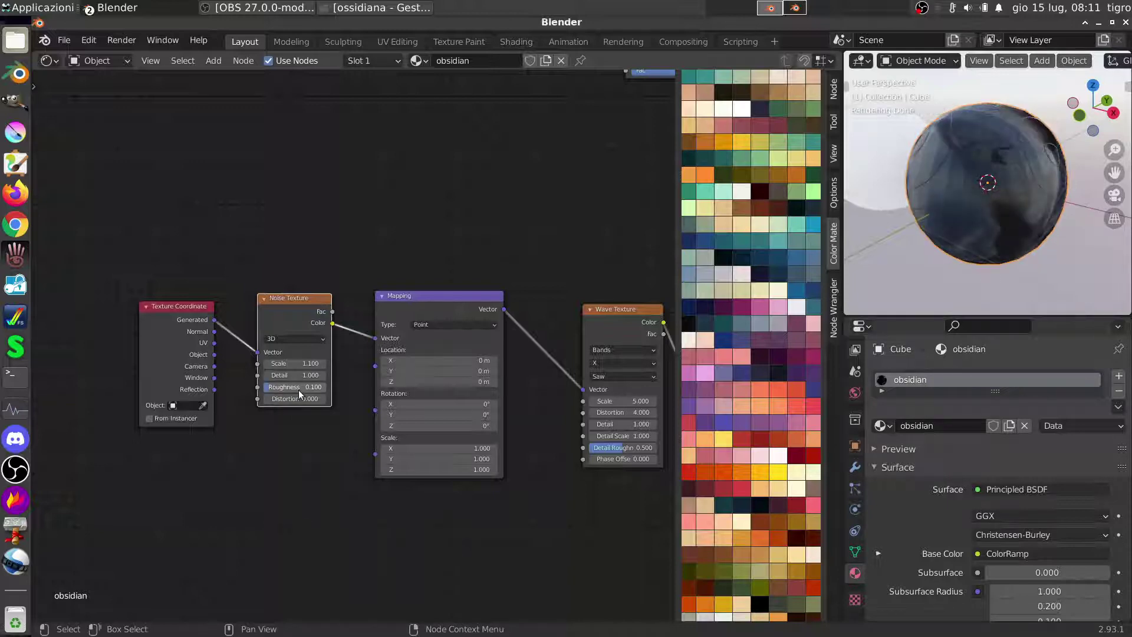
{"action": "middle_click_drag", "start_coordinate": [488, 385], "coordinate": [470, 431]}
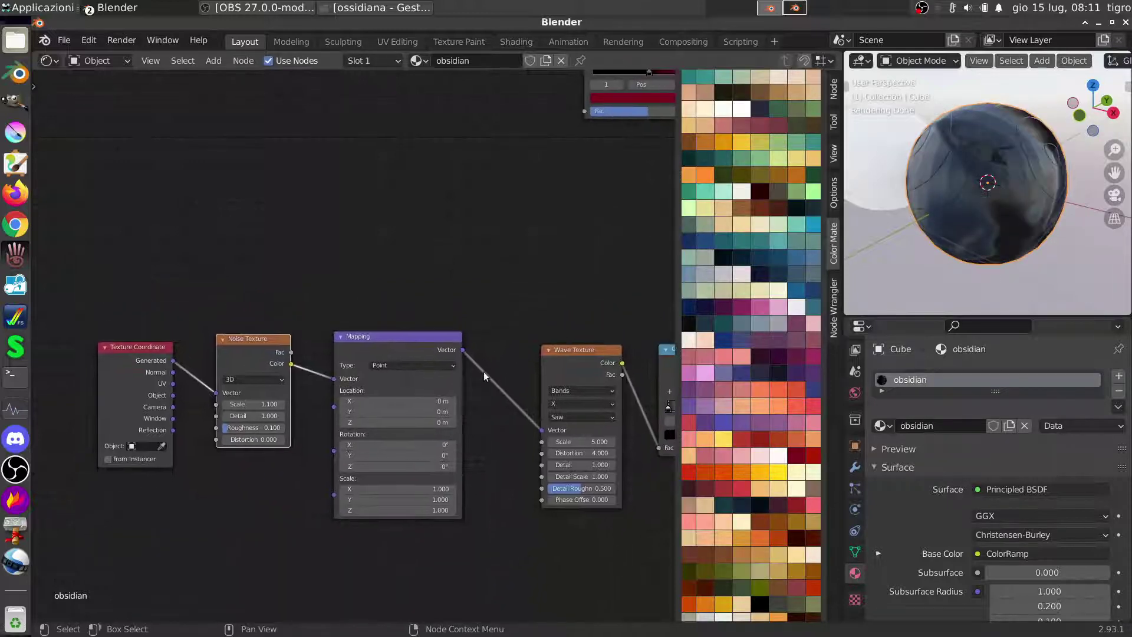
{"action": "middle_click_drag", "start_coordinate": [943, 195], "coordinate": [1046, 287]}
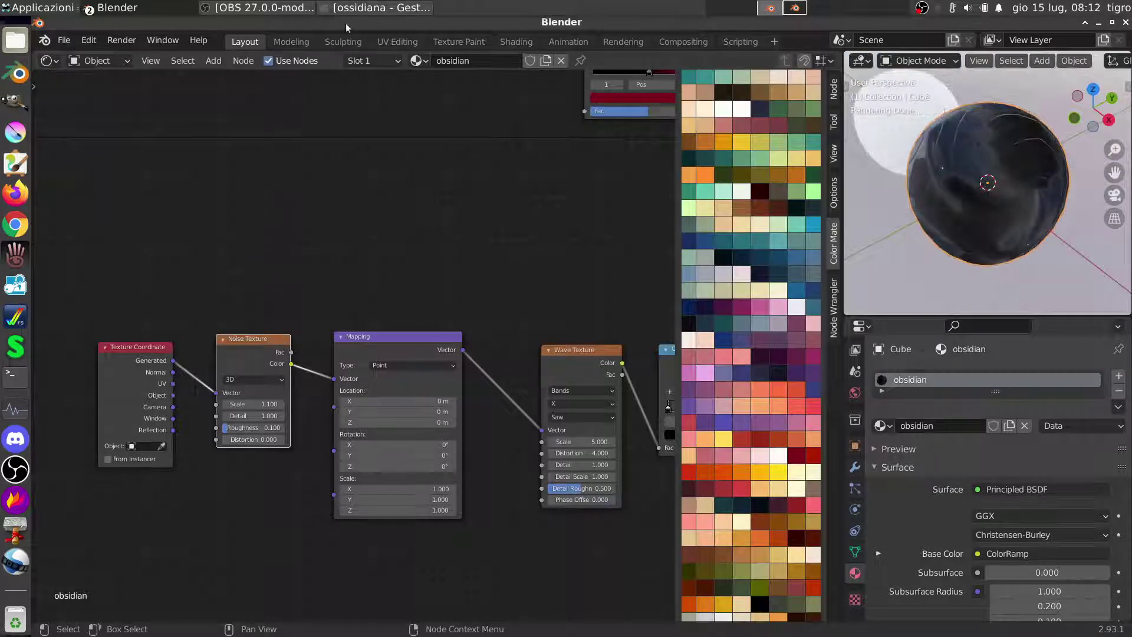
{"action": "middle_click_drag", "start_coordinate": [383, 226], "coordinate": [415, 291]}
{"action": "middle_click_drag", "start_coordinate": [414, 336], "coordinate": [437, 317]}
{"action": "scroll", "coordinate": [464, 337], "scroll_direction": "up", "scroll_amount": 1, "text": "shift"}
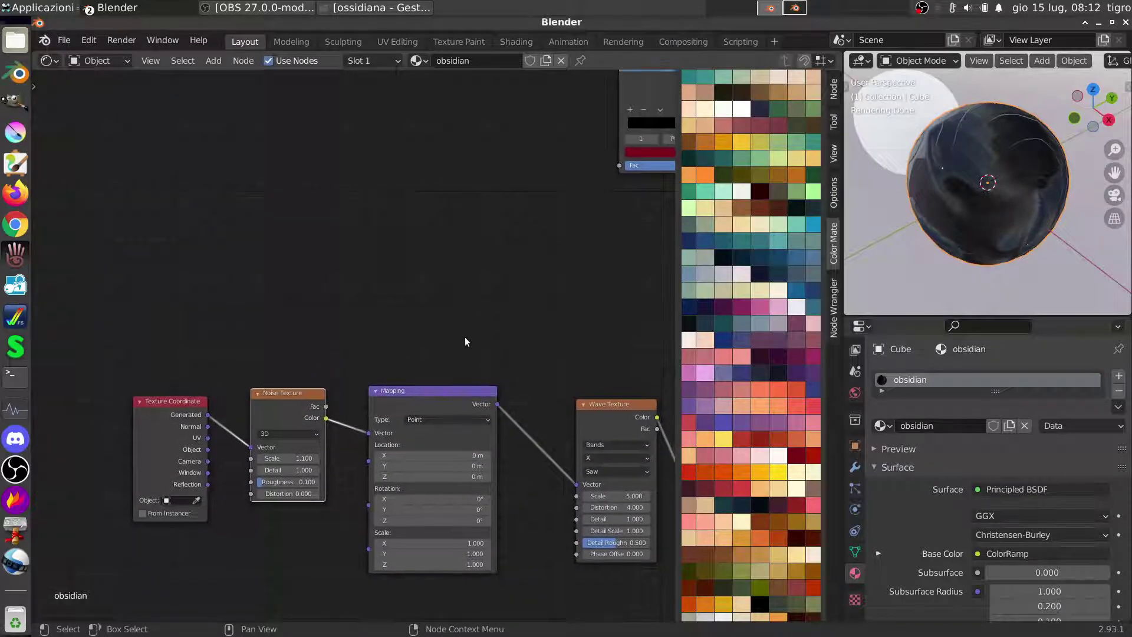
{"action": "scroll", "coordinate": [413, 360], "scroll_direction": "down", "scroll_amount": 3}
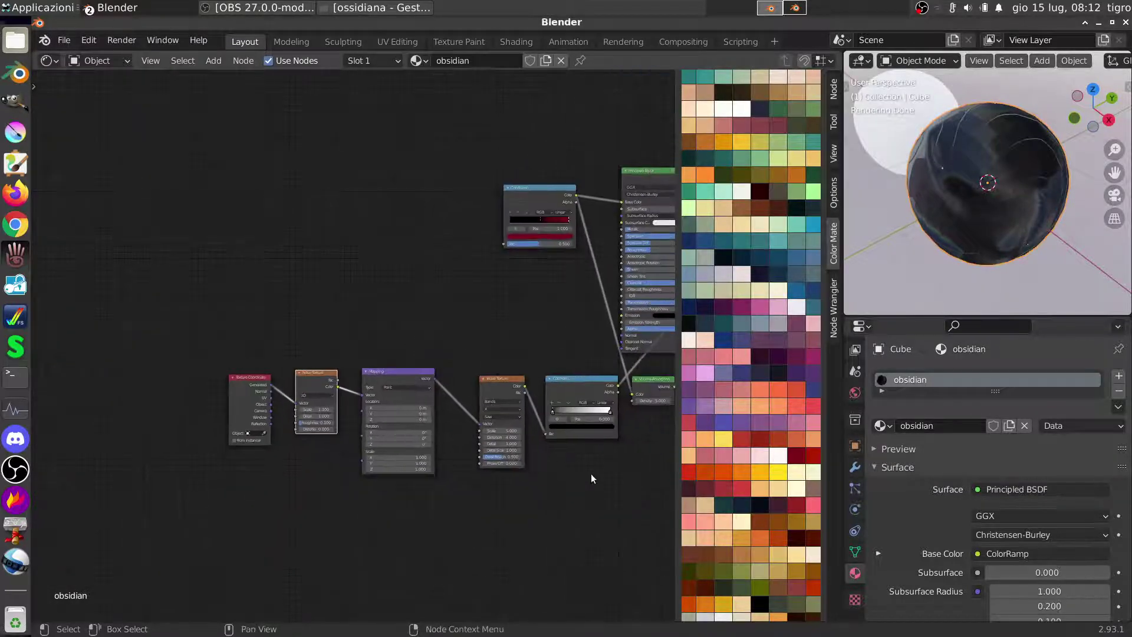
Move the five-node texture chain down-left and place a duplicate above it
{"action": "left_click_drag", "start_coordinate": [591, 475], "coordinate": [176, 389]}
{"action": "key", "text": "g"}
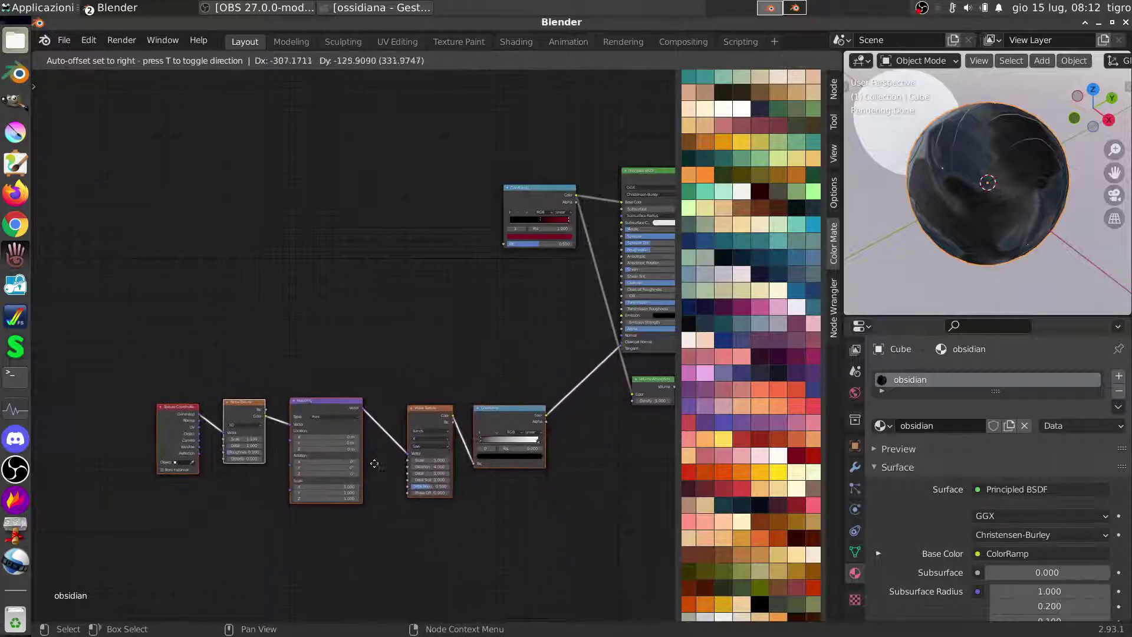
{"action": "left_click", "coordinate": [365, 469]}
{"action": "key", "text": "shift+d"}
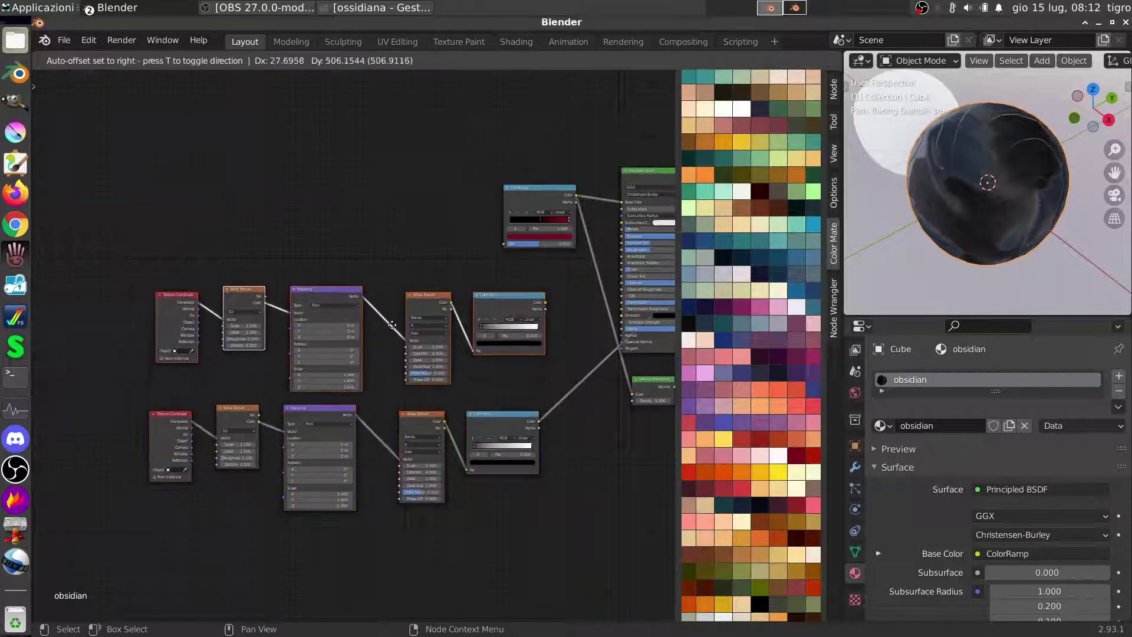
{"action": "left_click", "coordinate": [382, 328]}
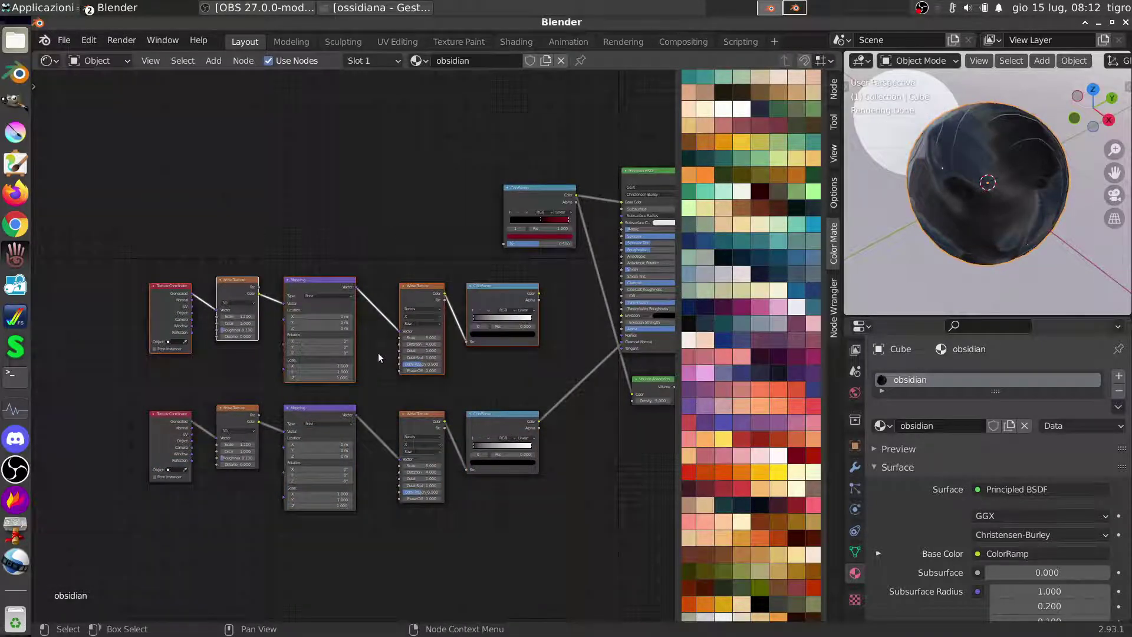
Make the copied Wave Texture use Rings with a Spherical direction
{"action": "scroll", "coordinate": [385, 365], "scroll_direction": "up", "scroll_amount": 4}
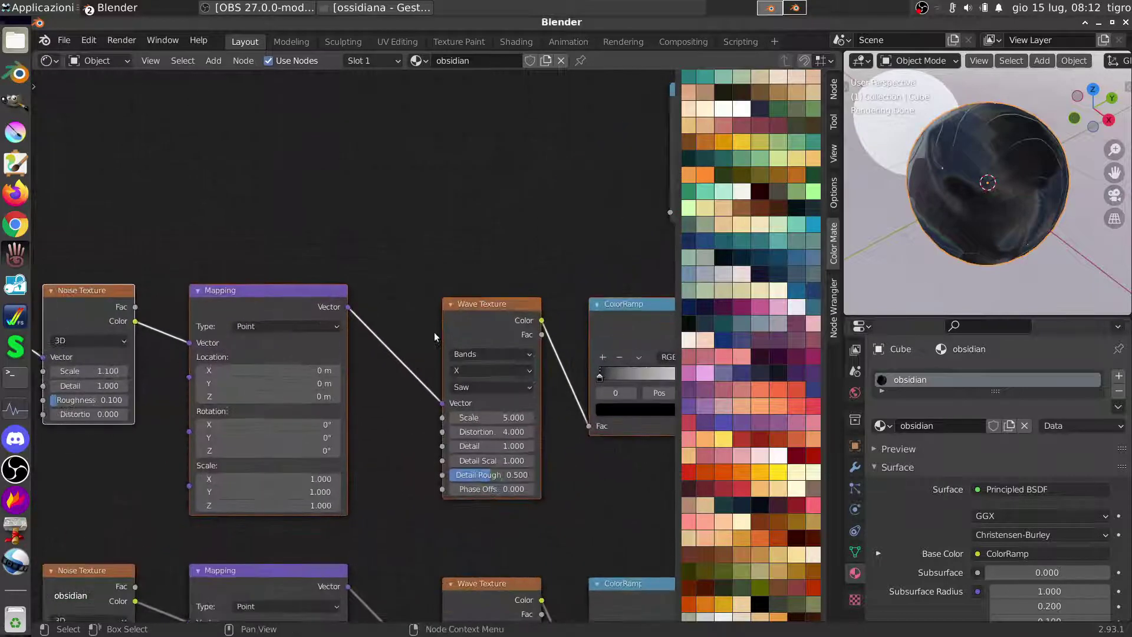
{"action": "left_click", "coordinate": [432, 324]}
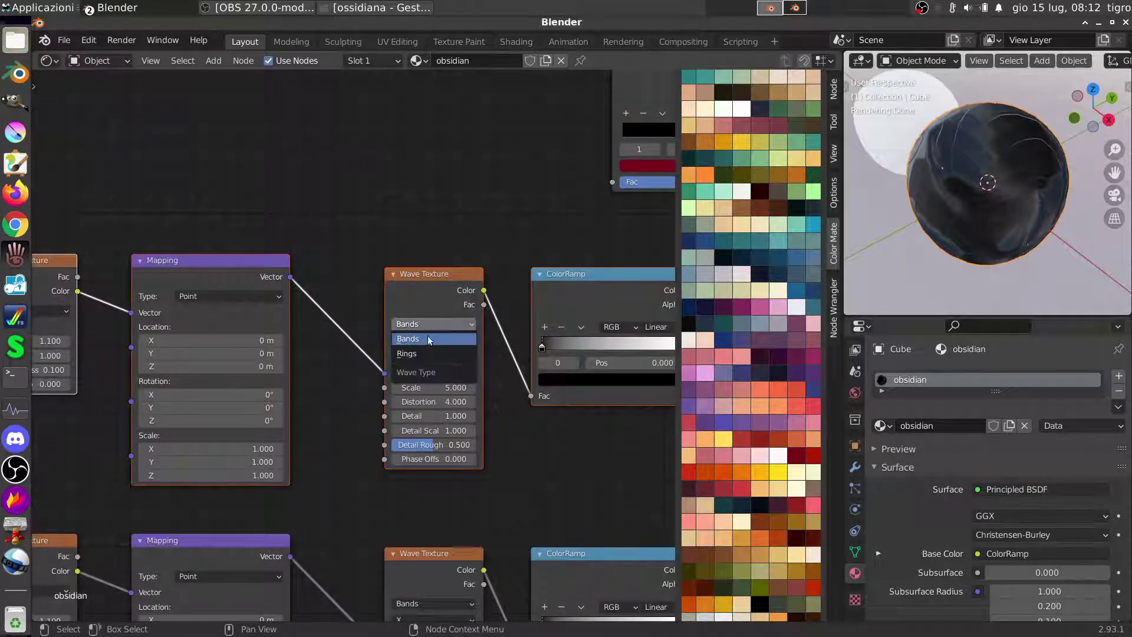
{"action": "left_click", "coordinate": [416, 352]}
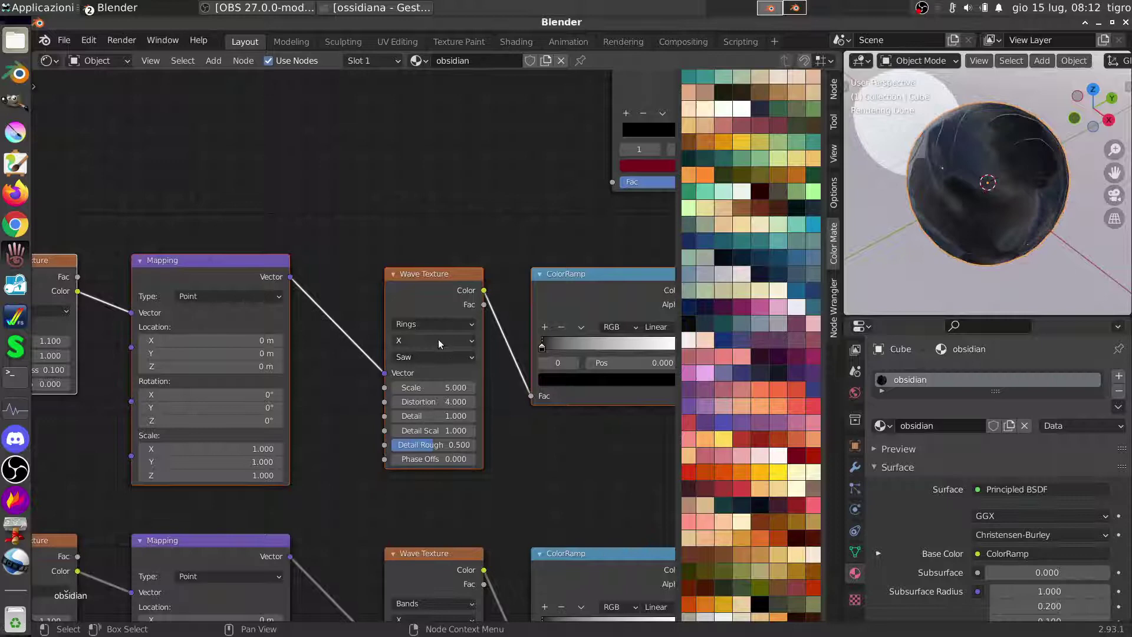
{"action": "left_click", "coordinate": [433, 344]}
{"action": "left_click", "coordinate": [412, 398]}
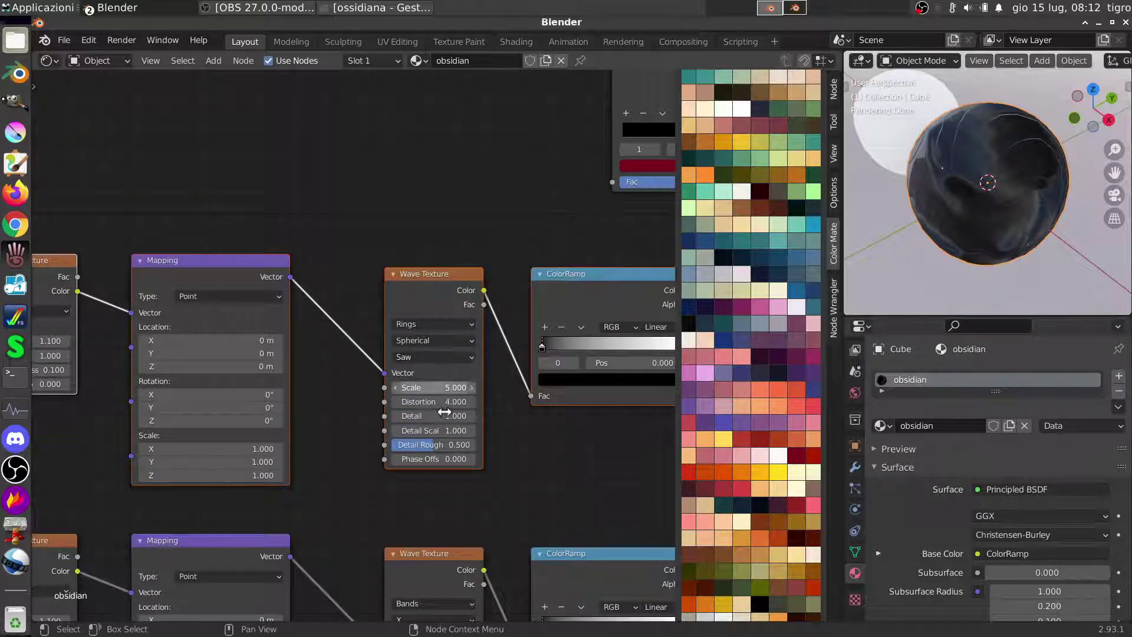
Give the upper wave Scale 10, Distortion 1, Detail 6, and rotate its Mapping 5° on X
{"action": "middle_click_drag", "start_coordinate": [438, 504], "coordinate": [431, 404]}
{"action": "left_click", "coordinate": [430, 287]}
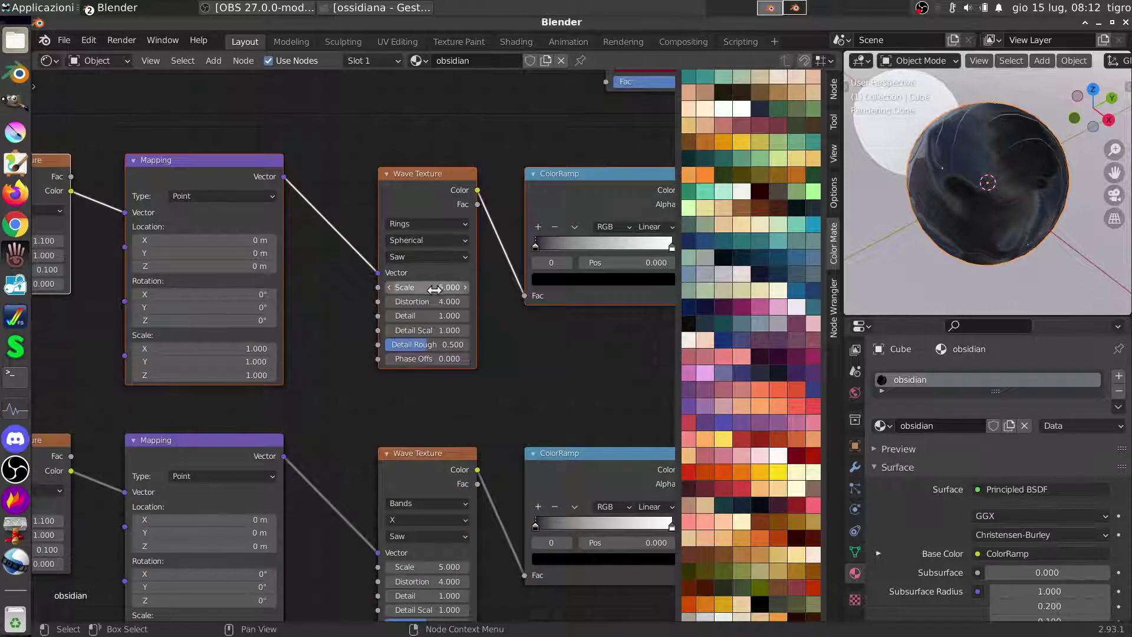
{"action": "key", "text": "Return"}
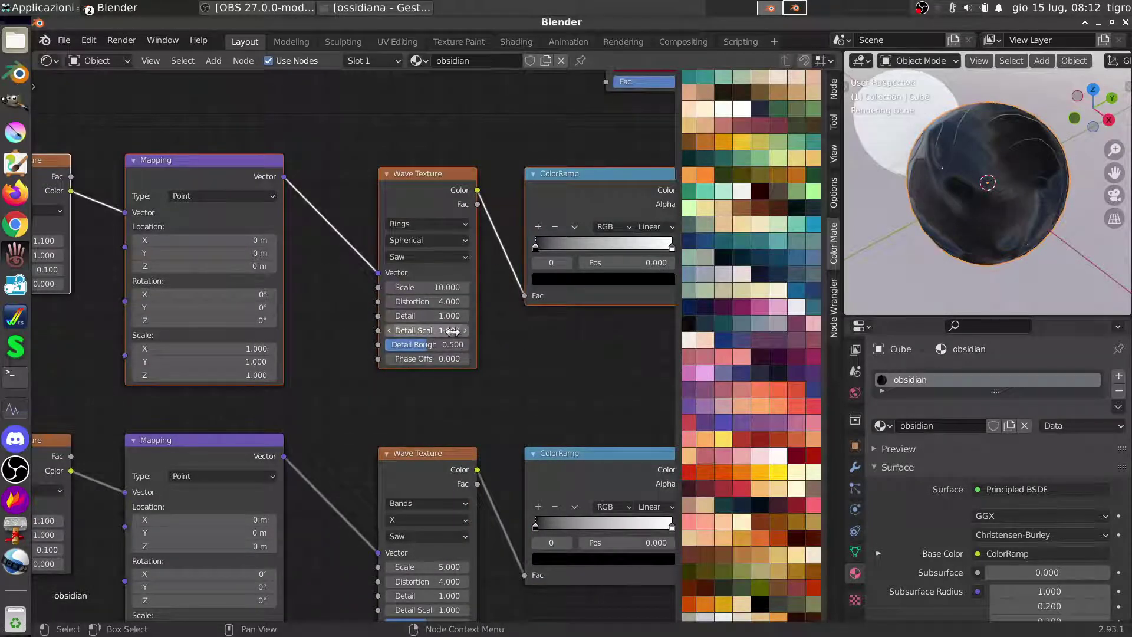
{"action": "left_click", "coordinate": [453, 301]}
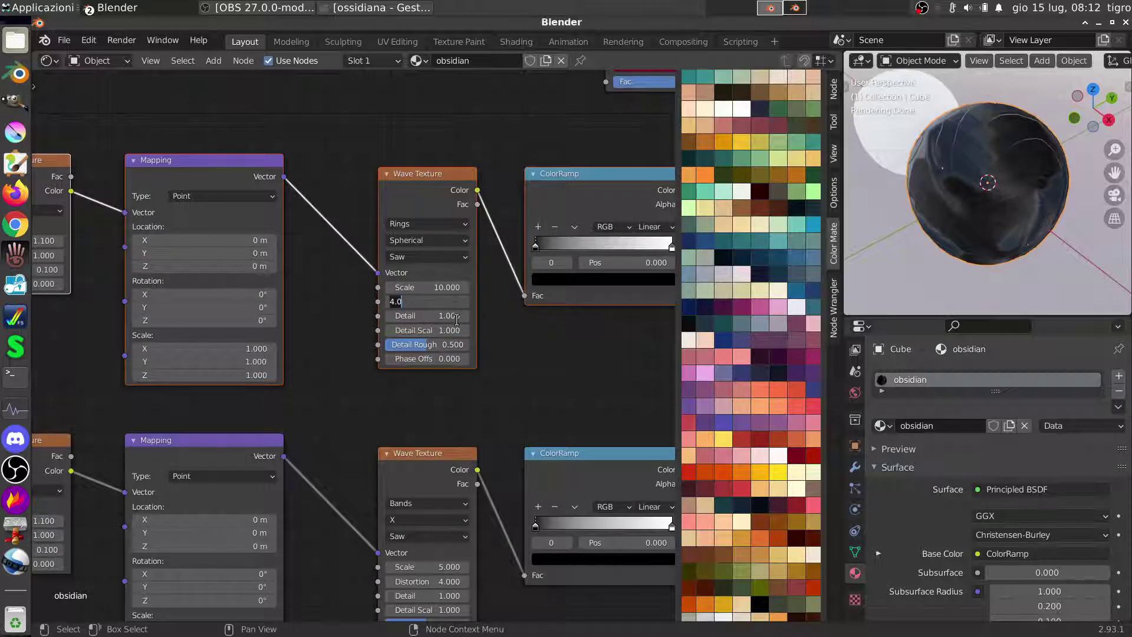
{"action": "type", "text": "1"}
{"action": "key", "text": "Return"}
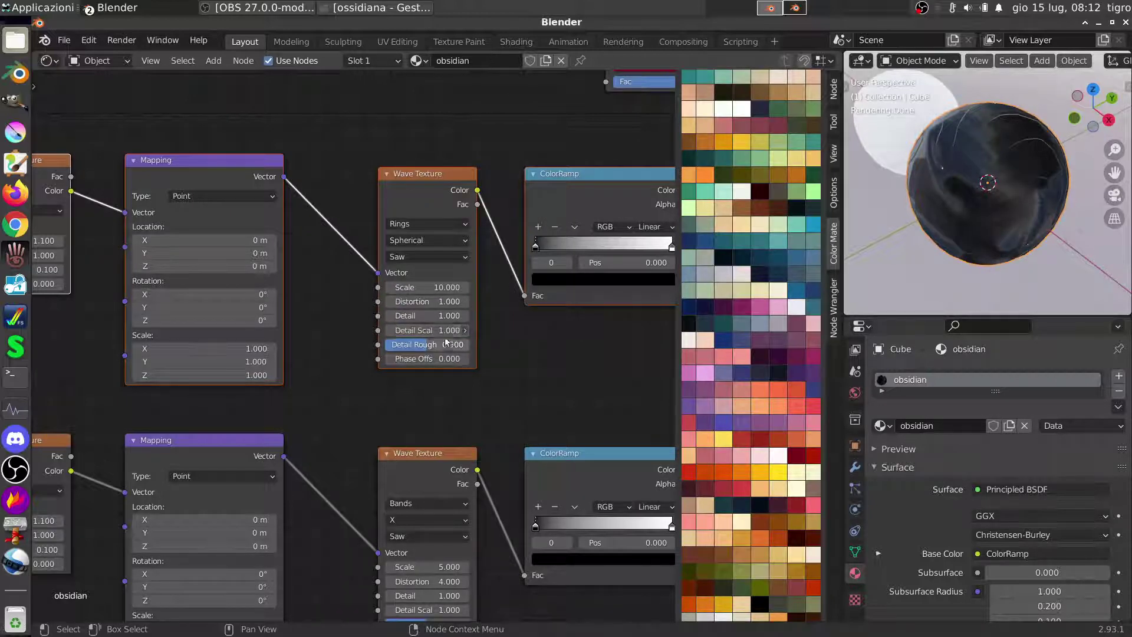
{"action": "mouse_move", "coordinate": [436, 315]}
{"action": "left_mouse_down"}
{"action": "mouse_move", "coordinate": [505, 326]}
{"action": "mouse_move", "coordinate": [460, 333]}
{"action": "left_mouse_up"}
{"action": "left_click", "coordinate": [229, 295]}
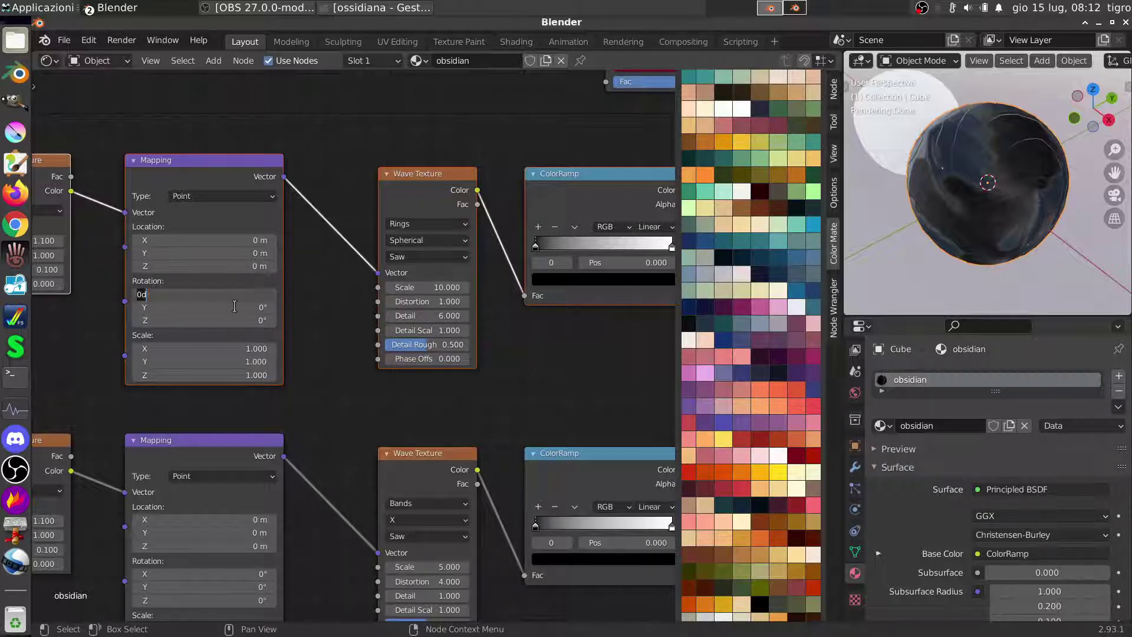
{"action": "type", "text": "5"}
{"action": "key", "text": "Return"}
{"action": "middle_click_drag", "start_coordinate": [234, 306], "coordinate": [603, 395]}
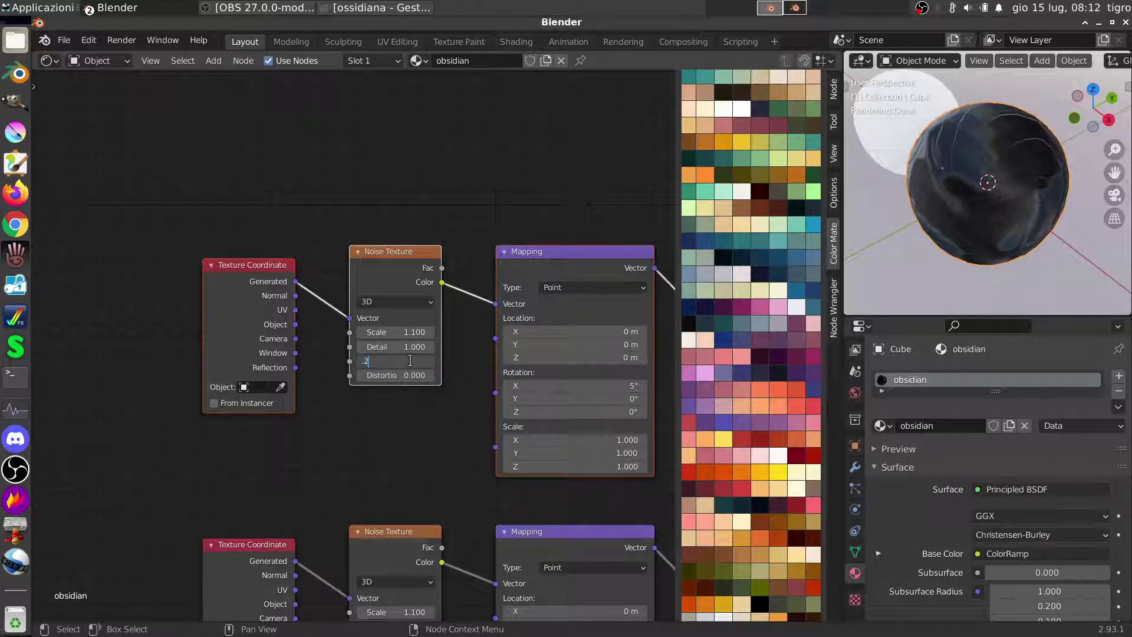
Set the upper Noise Texture Roughness to 0.2 and shift both node rows left
{"action": "key", "text": "Return"}
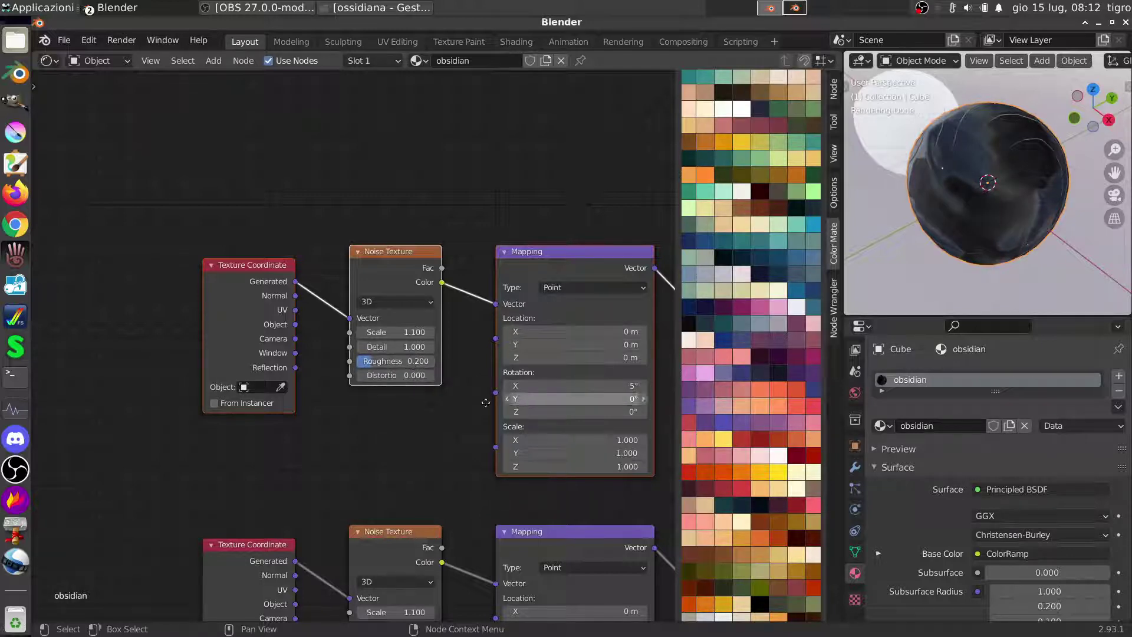
{"action": "scroll", "coordinate": [485, 402], "scroll_direction": "down", "scroll_amount": 4}
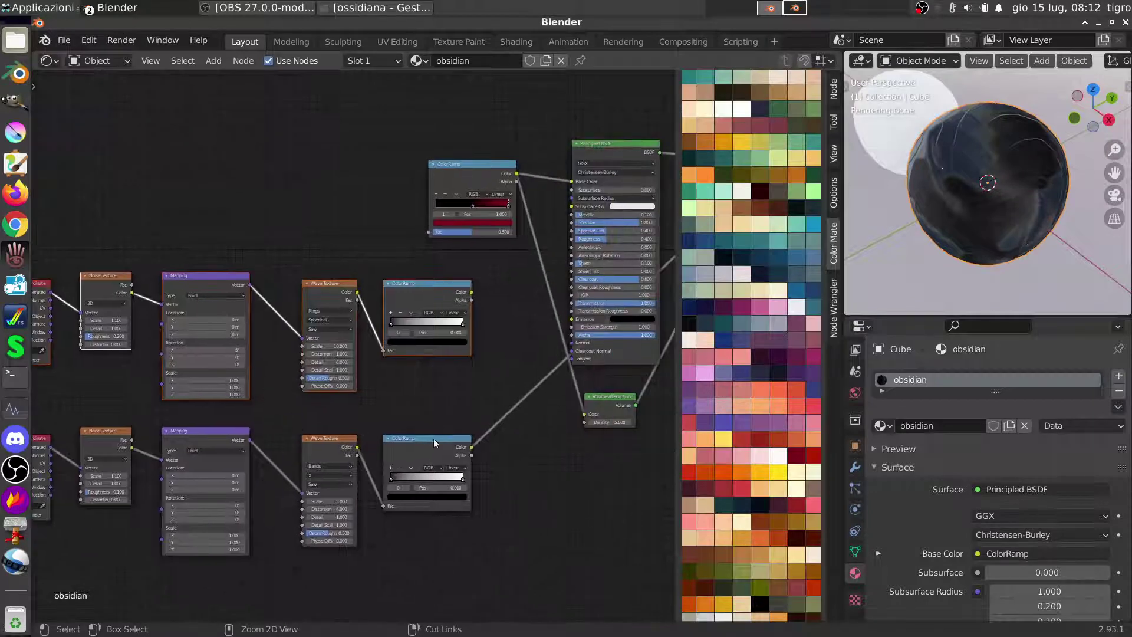
{"action": "scroll", "coordinate": [433, 437], "scroll_direction": "down", "scroll_amount": 2}
{"action": "left_click_drag", "start_coordinate": [433, 512], "coordinate": [79, 287]}
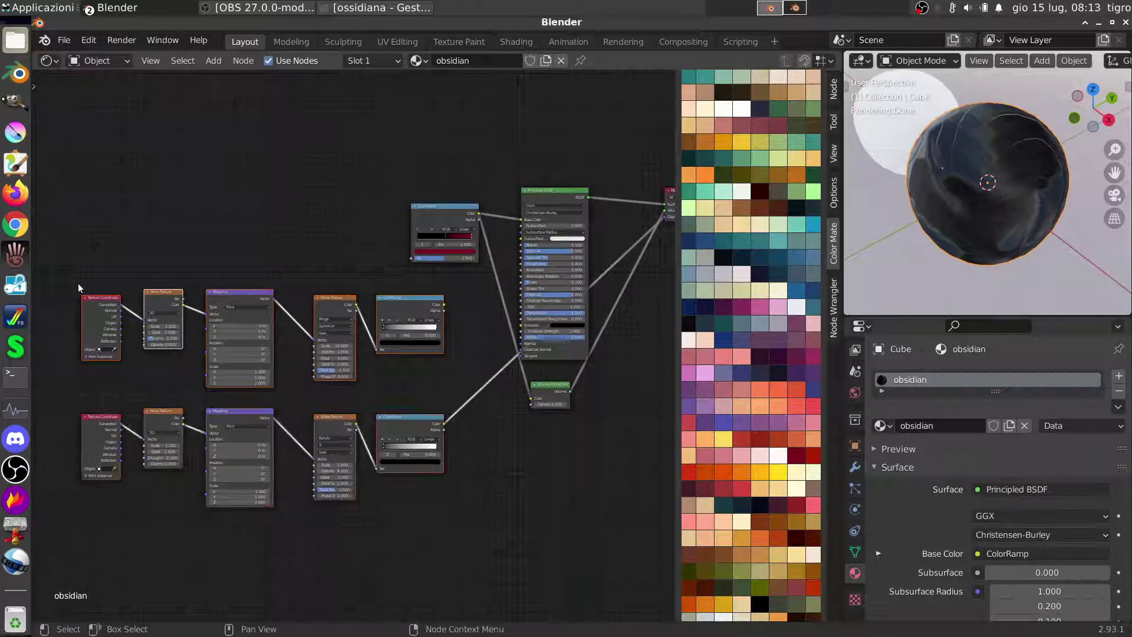
{"action": "left_click_drag", "start_coordinate": [395, 315], "coordinate": [306, 329]}
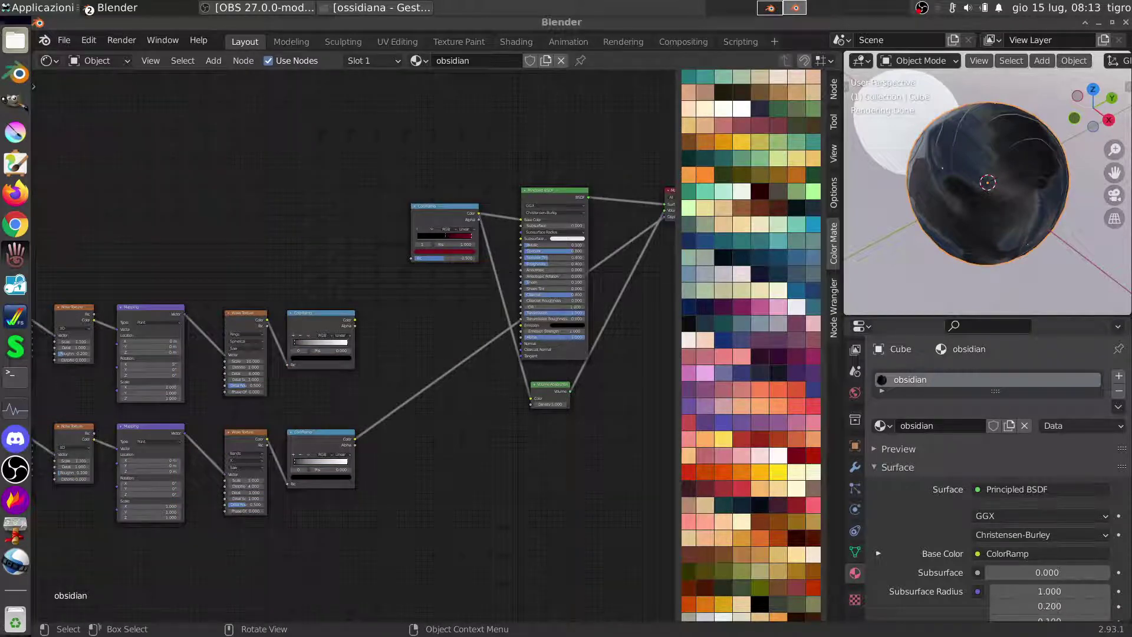
{"action": "scroll", "coordinate": [404, 380], "scroll_direction": "up", "scroll_amount": 2}
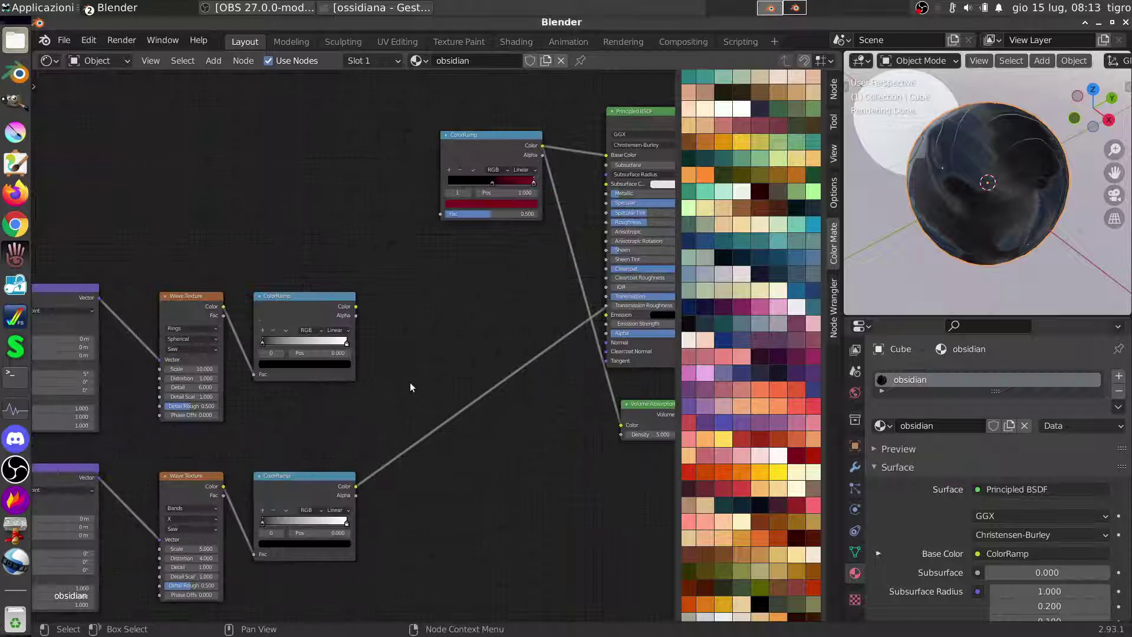
Insert a MixRGB node on the ColorRamp link and connect the upper ColorRamp to Color1
{"action": "key", "text": "shift+a"}
{"action": "left_click", "coordinate": [407, 387]}
{"action": "type", "text": "m"}
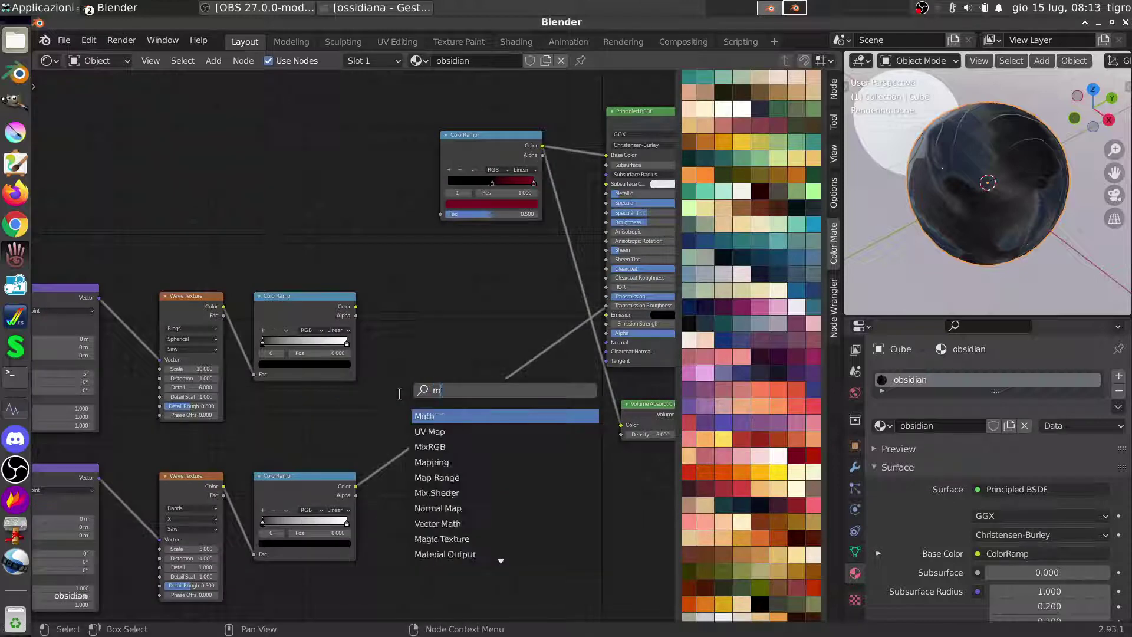
{"action": "type", "text": "ix"}
{"action": "key", "text": "Return"}
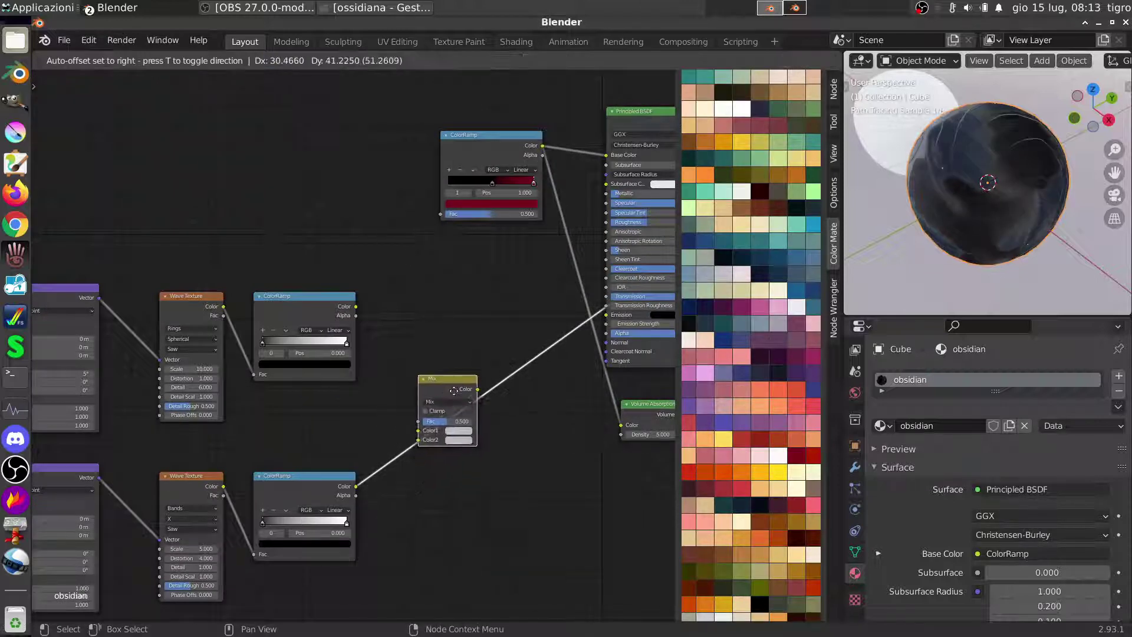
{"action": "left_click", "coordinate": [455, 405]}
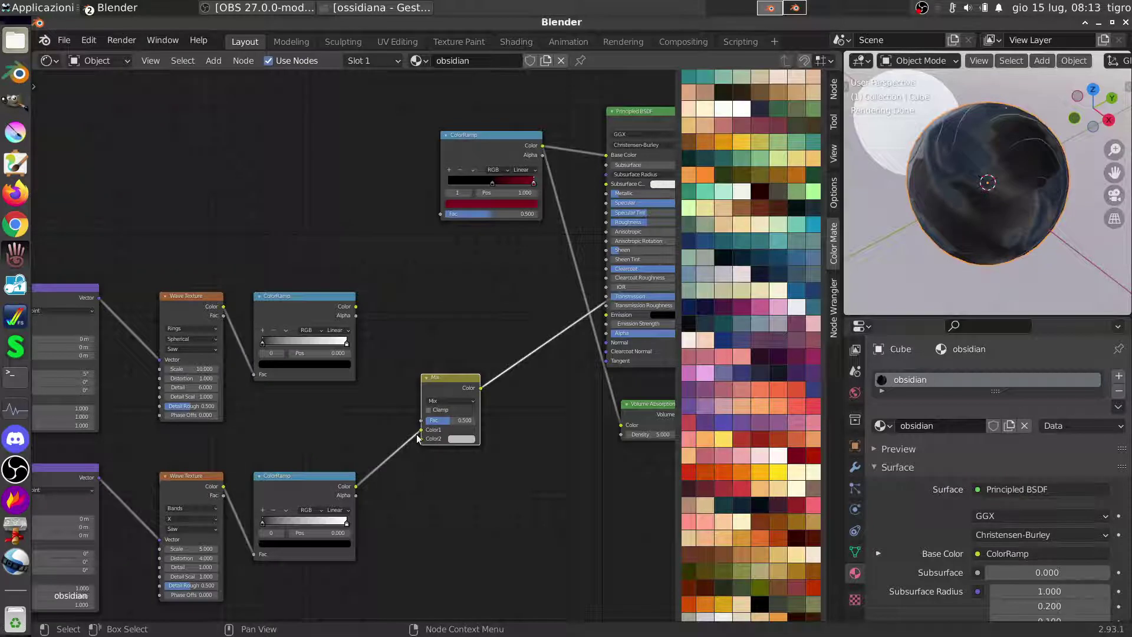
{"action": "left_click_drag", "start_coordinate": [417, 435], "coordinate": [420, 439]}
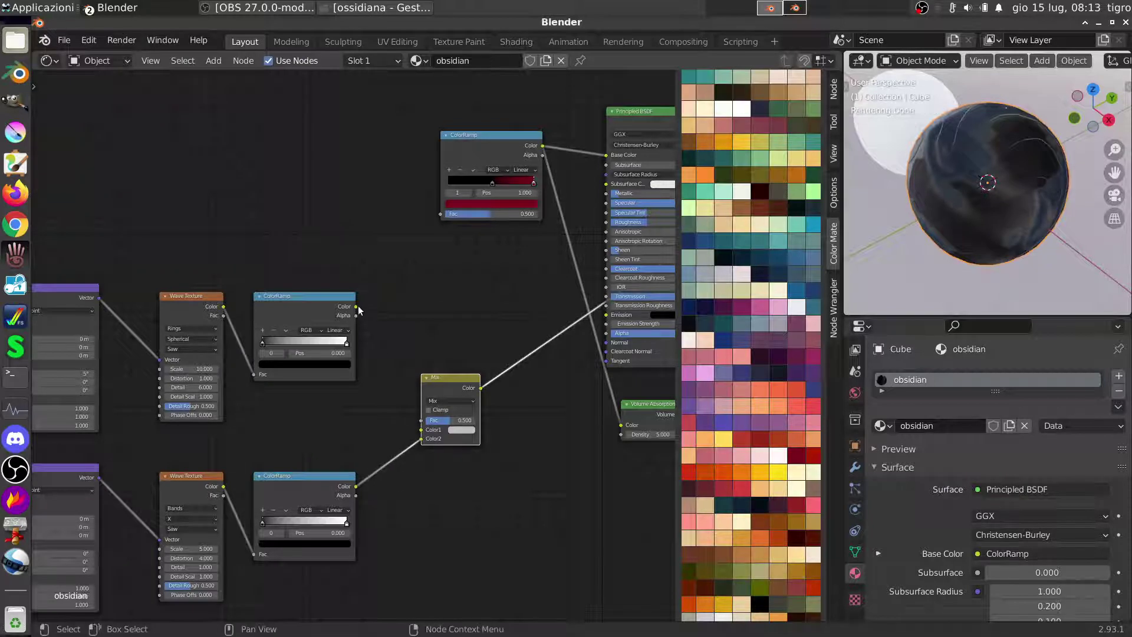
{"action": "left_click_drag", "start_coordinate": [356, 307], "coordinate": [420, 429]}
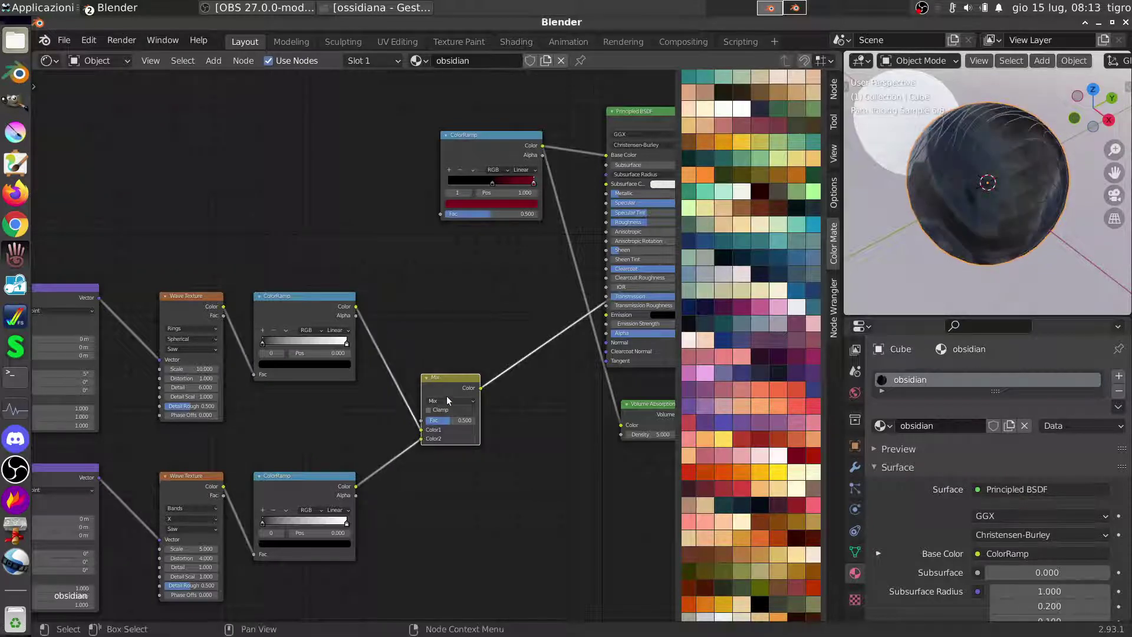
Set the Mix node's blend mode to Multiply with Fac 1.0
{"action": "left_click", "coordinate": [447, 401]}
{"action": "left_click", "coordinate": [457, 432]}
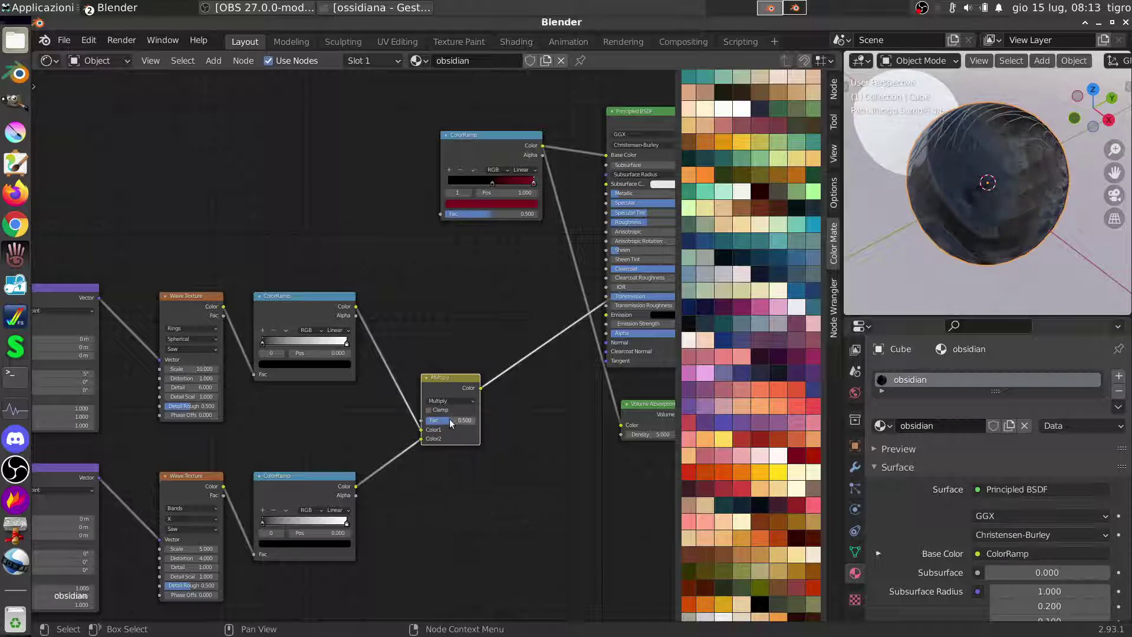
{"action": "mouse_move", "coordinate": [883, 226]}
{"action": "middle_mouse_down"}
{"action": "mouse_move", "coordinate": [971, 222]}
{"action": "mouse_move", "coordinate": [943, 238]}
{"action": "mouse_move", "coordinate": [975, 241]}
{"action": "mouse_move", "coordinate": [932, 243]}
{"action": "middle_mouse_up"}
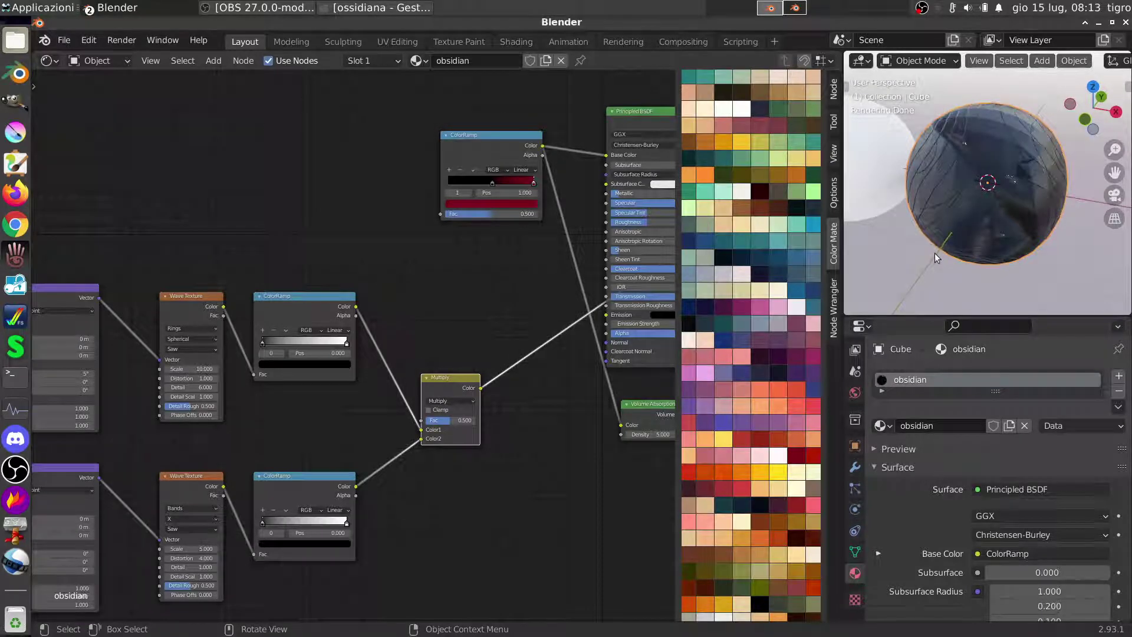
{"action": "left_click_drag", "start_coordinate": [448, 420], "coordinate": [507, 436]}
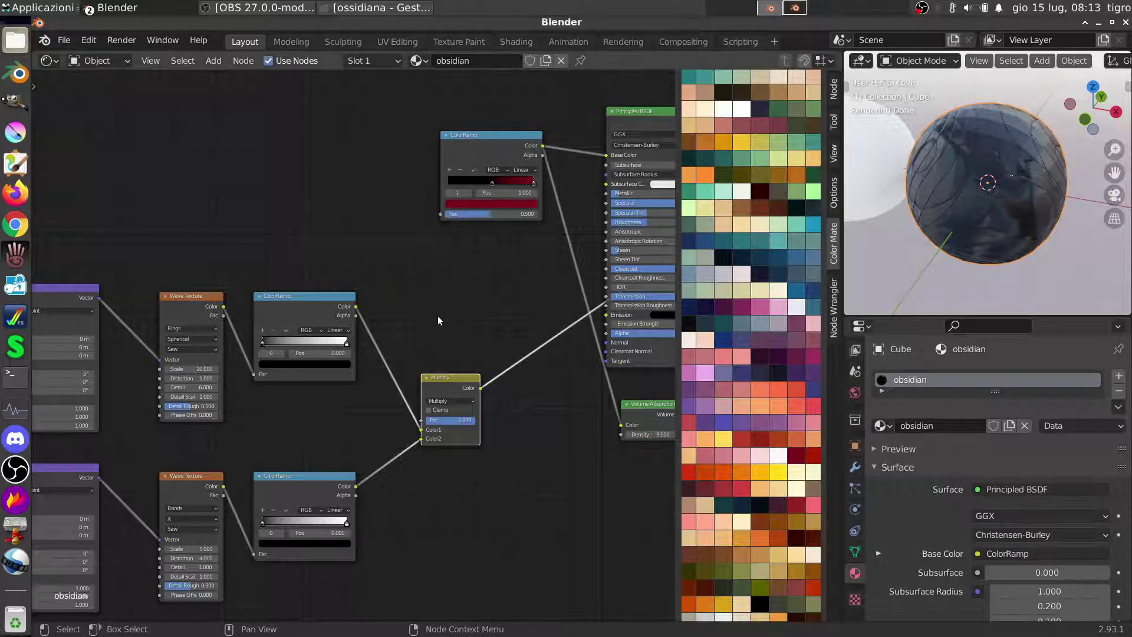
{"action": "mouse_move", "coordinate": [974, 166]}
{"action": "middle_mouse_down"}
{"action": "mouse_move", "coordinate": [1046, 167]}
{"action": "mouse_move", "coordinate": [996, 188]}
{"action": "mouse_move", "coordinate": [1003, 168]}
{"action": "middle_mouse_up"}
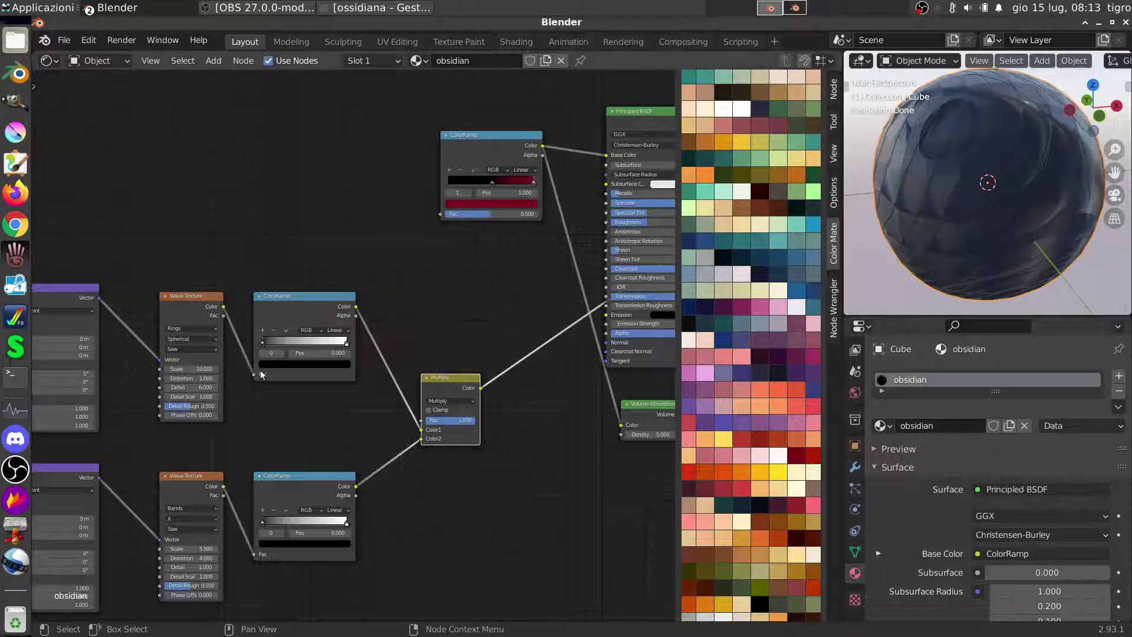
{"action": "middle_click_drag", "start_coordinate": [263, 372], "coordinate": [304, 387]}
{"action": "mouse_move", "coordinate": [944, 214]}
{"action": "middle_mouse_down"}
{"action": "mouse_move", "coordinate": [926, 214]}
{"action": "mouse_move", "coordinate": [972, 219]}
{"action": "middle_mouse_up"}
{"action": "scroll", "coordinate": [959, 222], "scroll_direction": "down", "scroll_amount": 3}
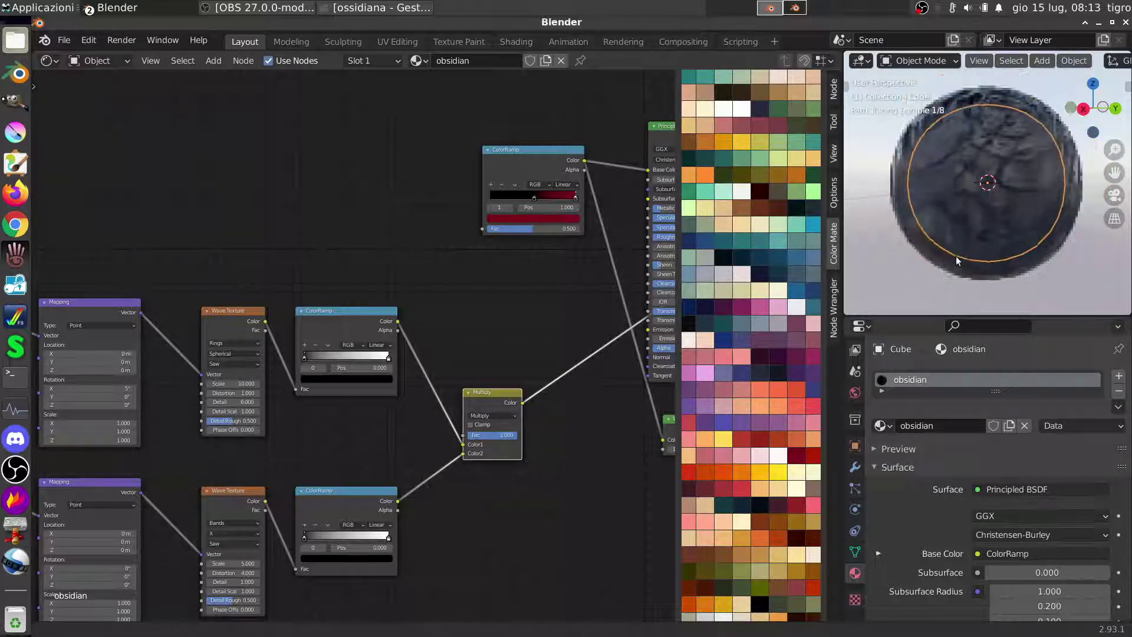
{"action": "mouse_move", "coordinate": [1003, 241]}
{"action": "middle_mouse_down"}
{"action": "mouse_move", "coordinate": [986, 252]}
{"action": "mouse_move", "coordinate": [981, 236]}
{"action": "mouse_move", "coordinate": [1034, 228]}
{"action": "mouse_move", "coordinate": [962, 217]}
{"action": "mouse_move", "coordinate": [1006, 212]}
{"action": "middle_mouse_up"}
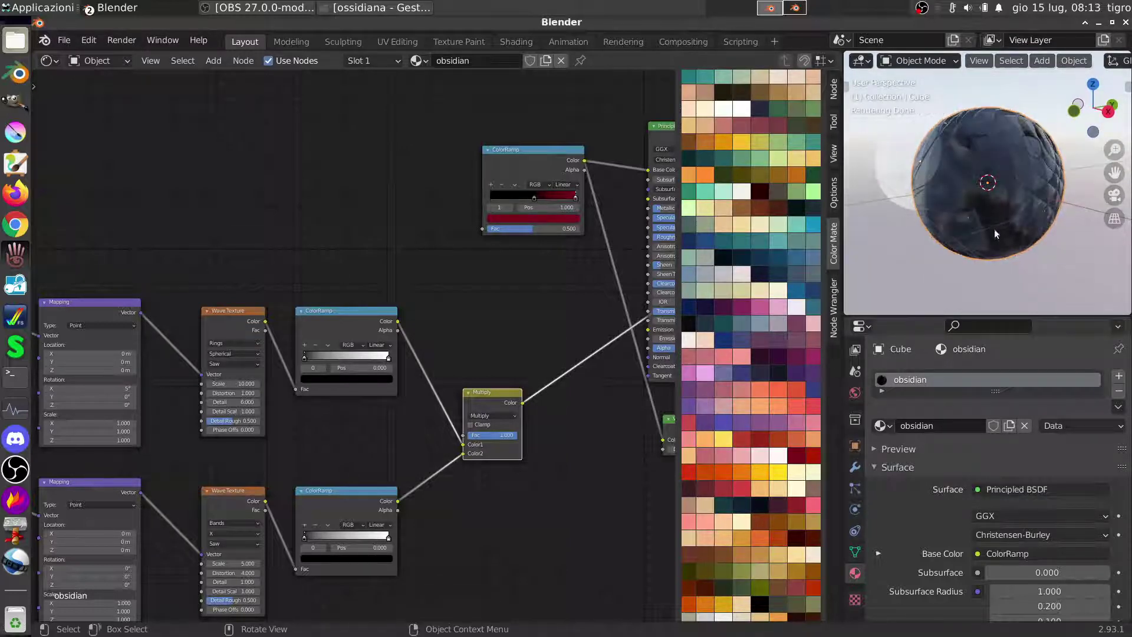
{"action": "scroll", "coordinate": [546, 332], "scroll_direction": "left", "scroll_amount": 5}
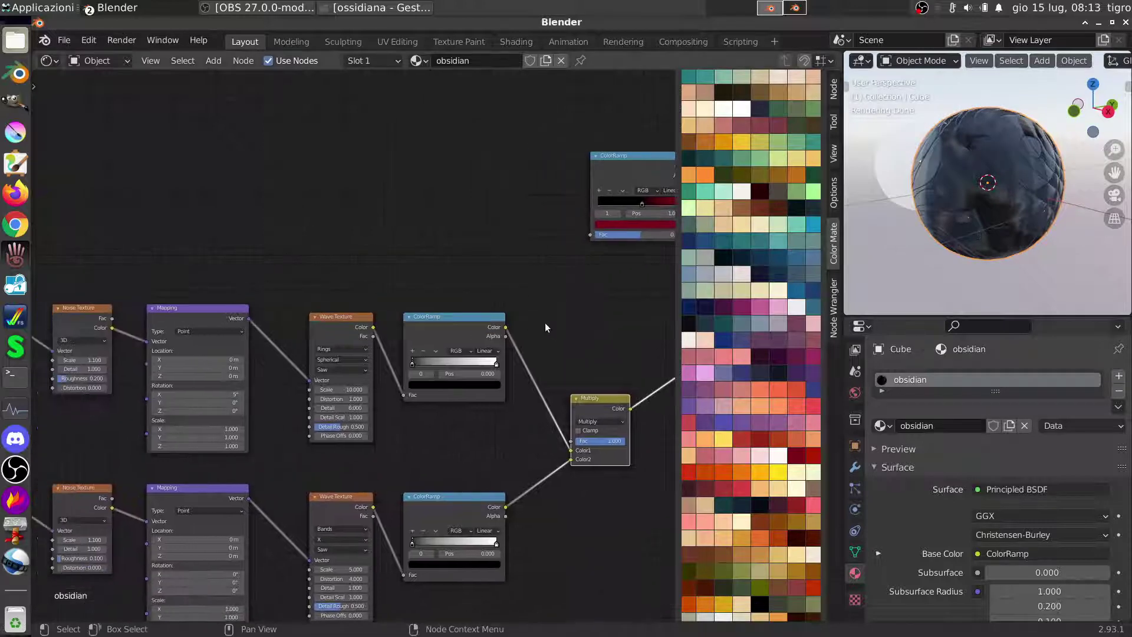
{"action": "scroll", "coordinate": [534, 332], "scroll_direction": "down", "scroll_amount": 3}
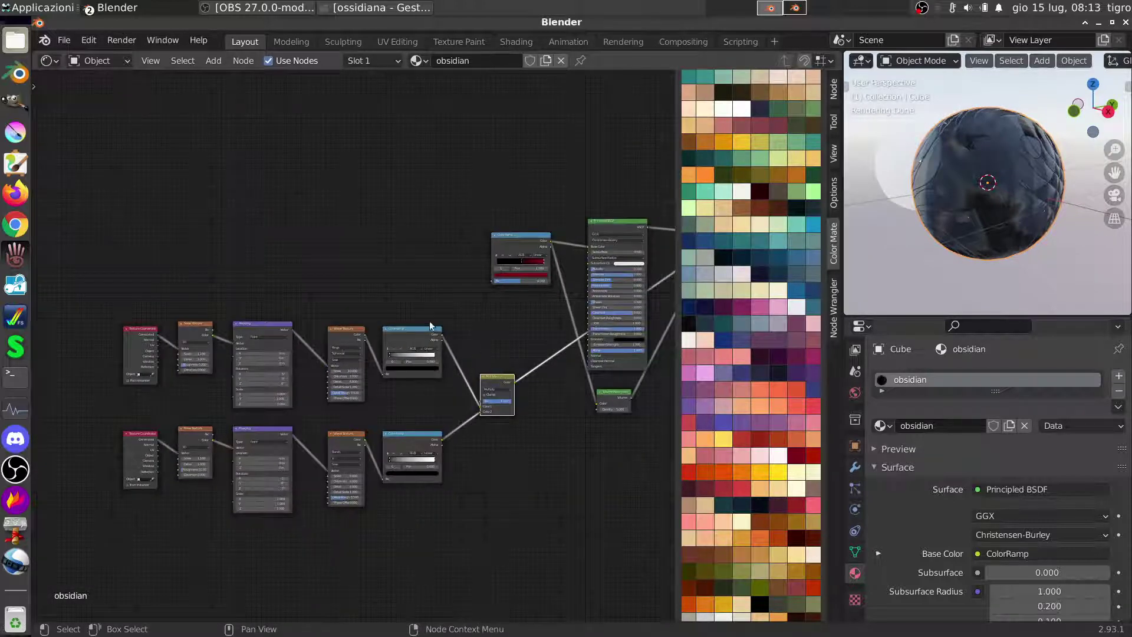
{"action": "middle_click_drag", "start_coordinate": [996, 221], "coordinate": [996, 213]}
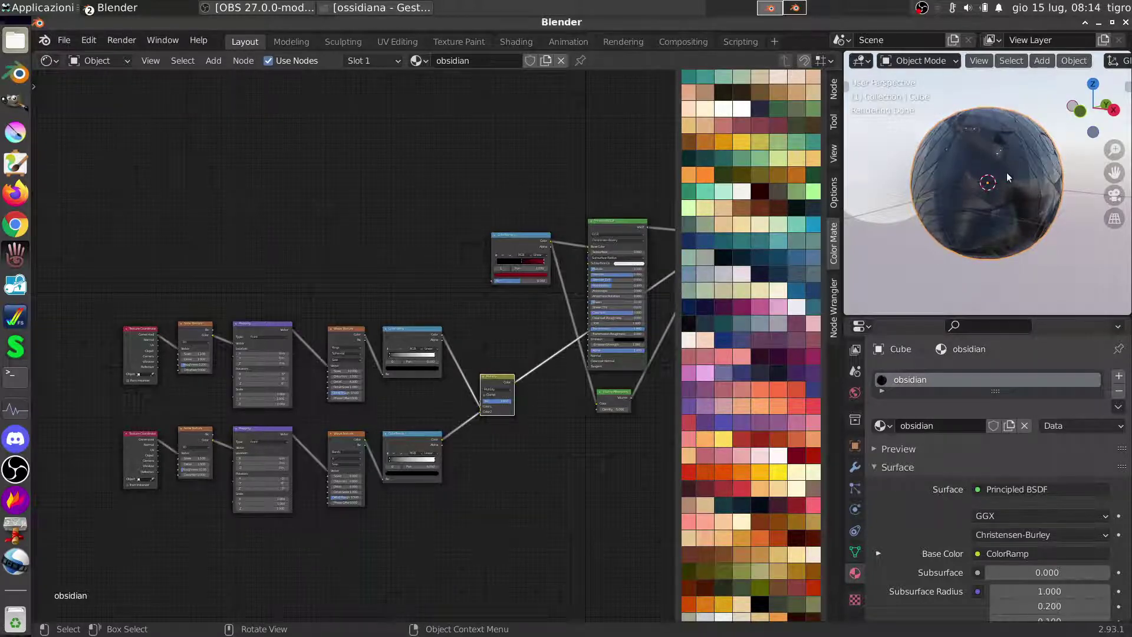
{"action": "middle_click_drag", "start_coordinate": [385, 328], "coordinate": [456, 396]}
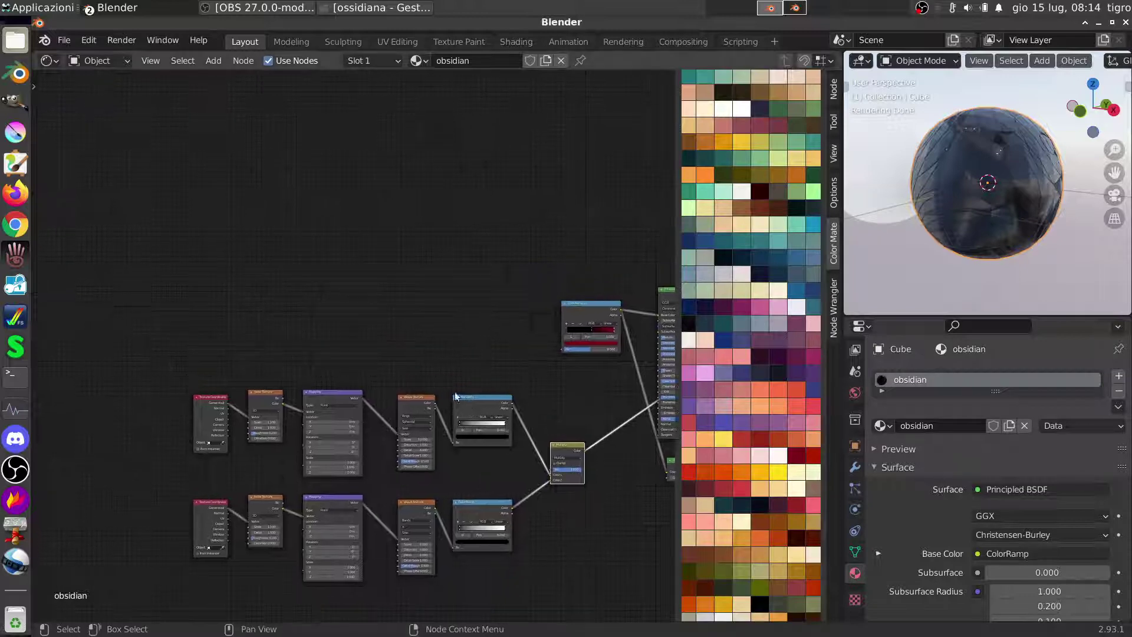
{"action": "left_click", "coordinate": [375, 308]}
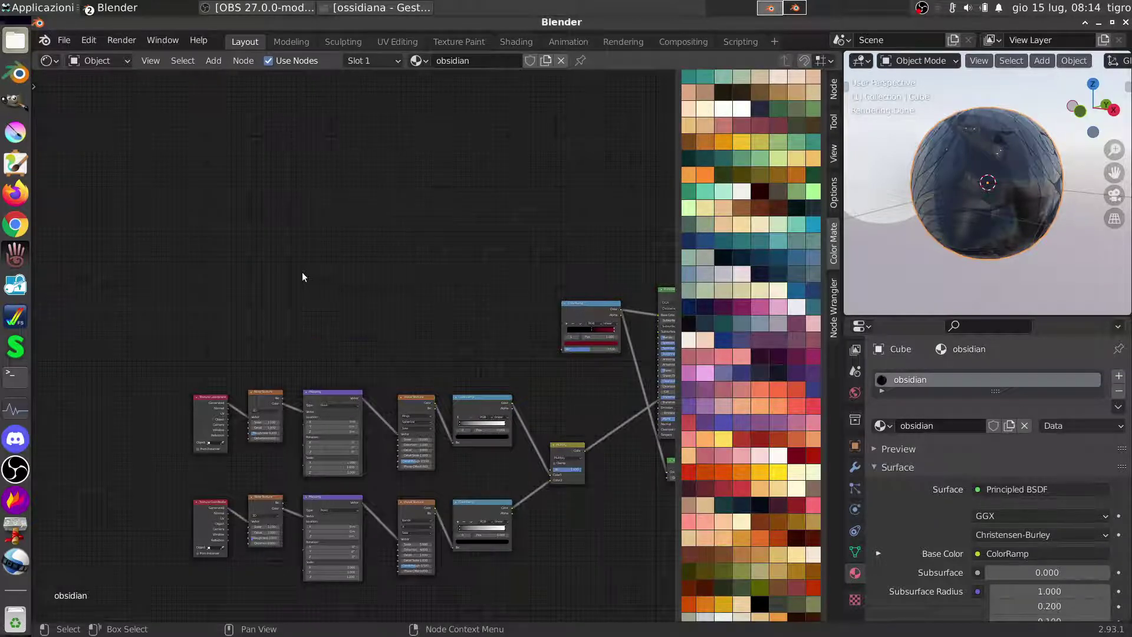
Add a Musgrave Texture node above the node graph via the 'musg' search
{"action": "key", "text": "shift+a"}
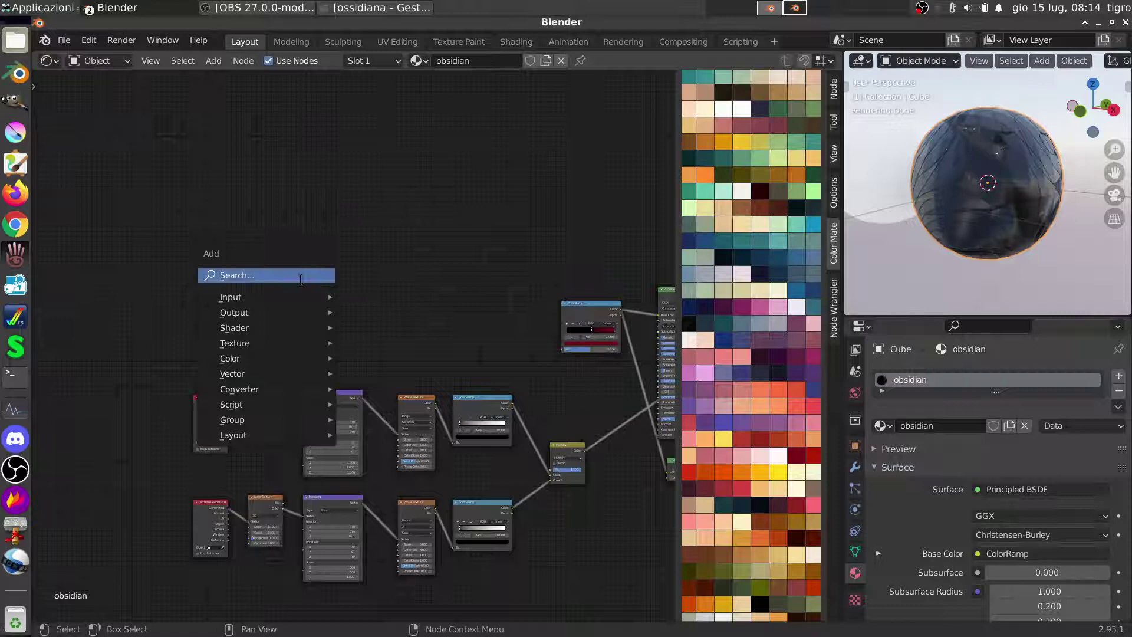
{"action": "left_click", "coordinate": [306, 274]}
{"action": "type", "text": "musg"}
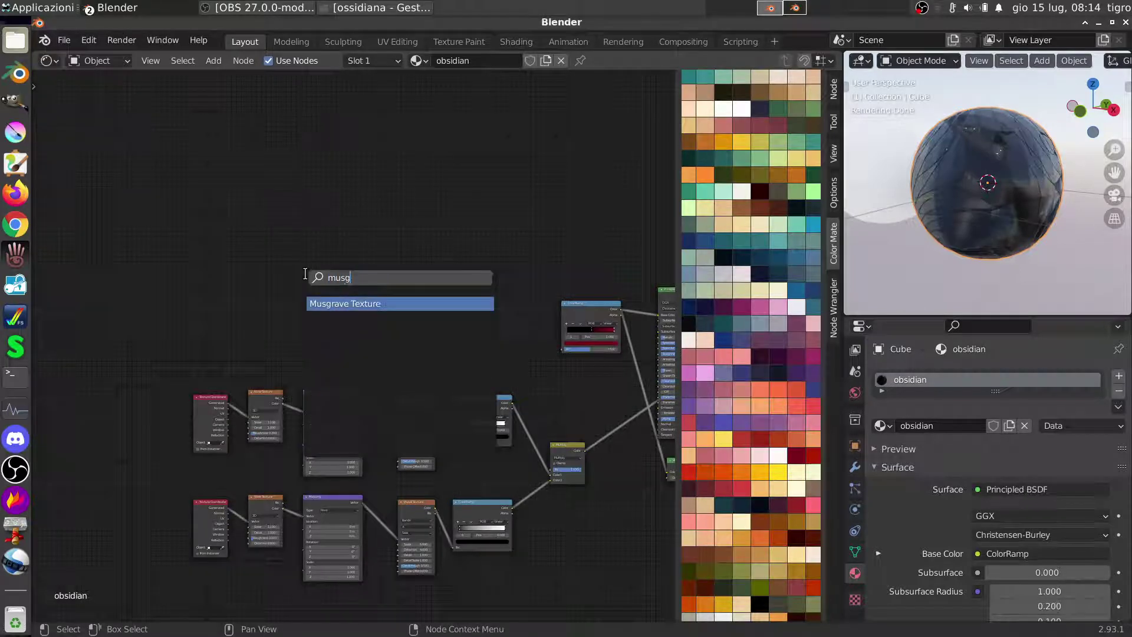
{"action": "key", "text": "Return"}
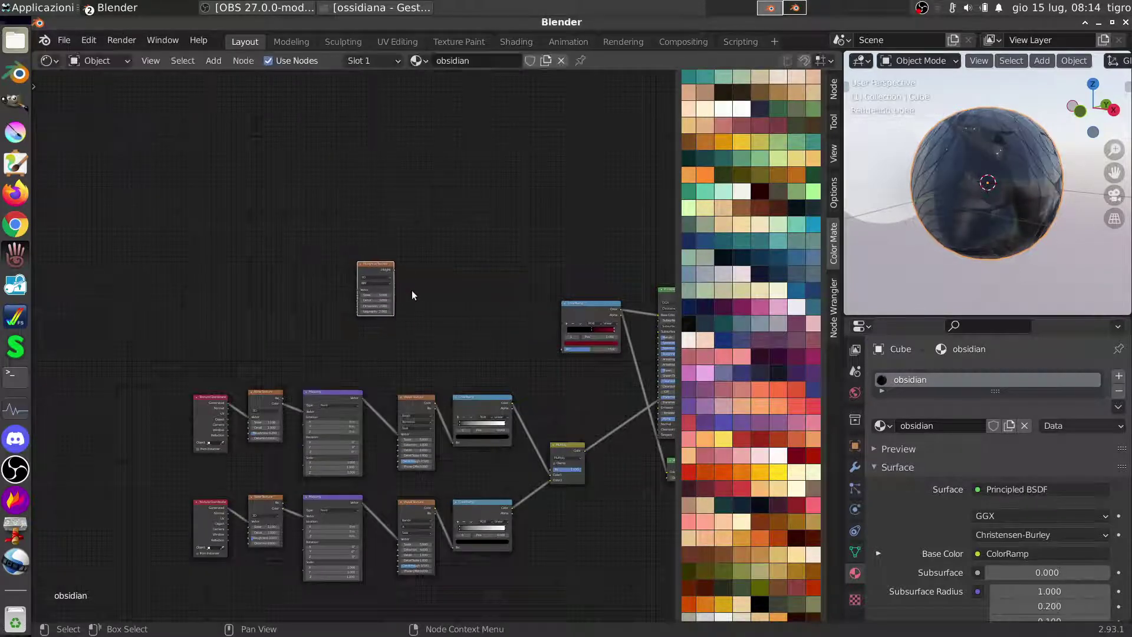
{"action": "left_click", "coordinate": [412, 290]}
{"action": "scroll", "coordinate": [331, 354], "scroll_direction": "up", "scroll_amount": 5}
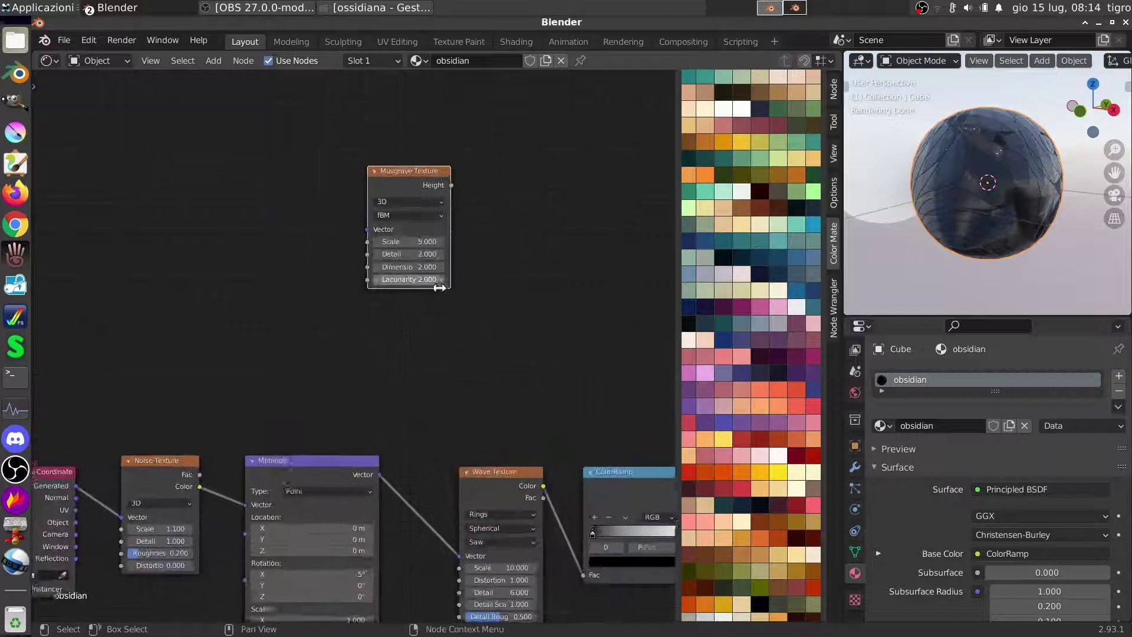
Set Musgrave Scale 1, Detail 15.8, Dimension 13, and preview its Height on the sphere
{"action": "left_click", "coordinate": [423, 271]}
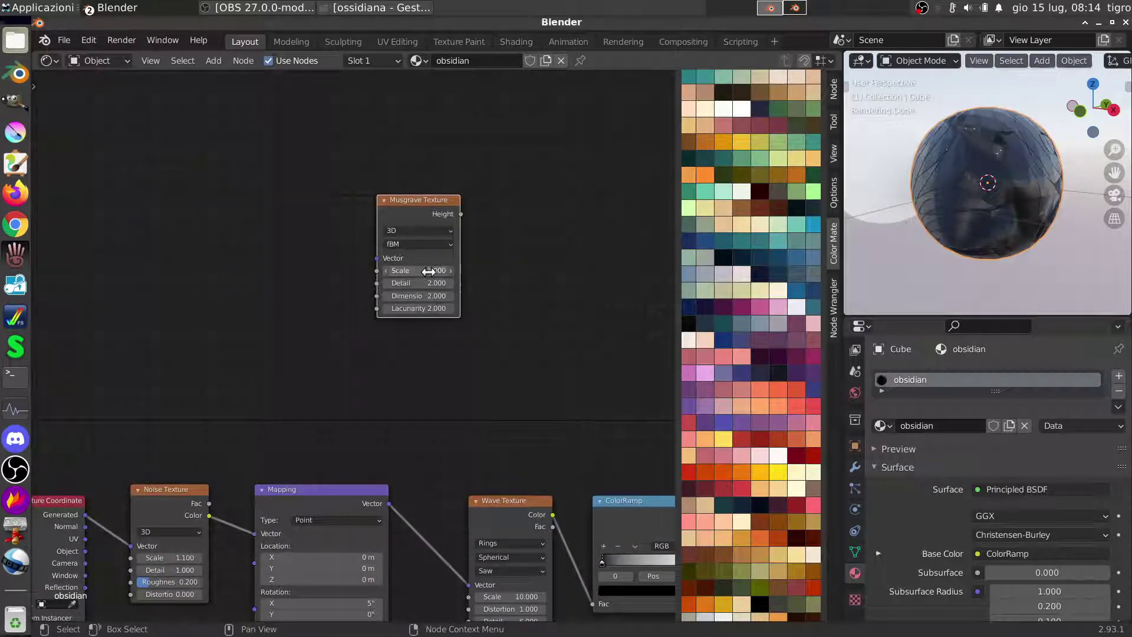
{"action": "type", "text": "1"}
{"action": "key", "text": "Return"}
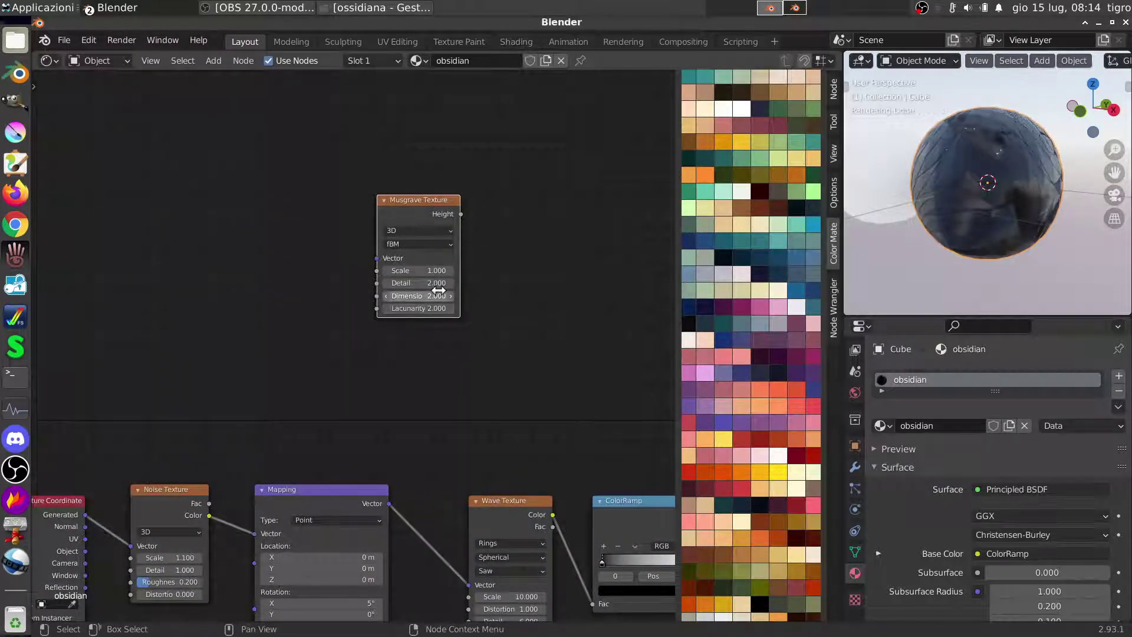
{"action": "left_click_drag", "start_coordinate": [422, 283], "coordinate": [585, 291]}
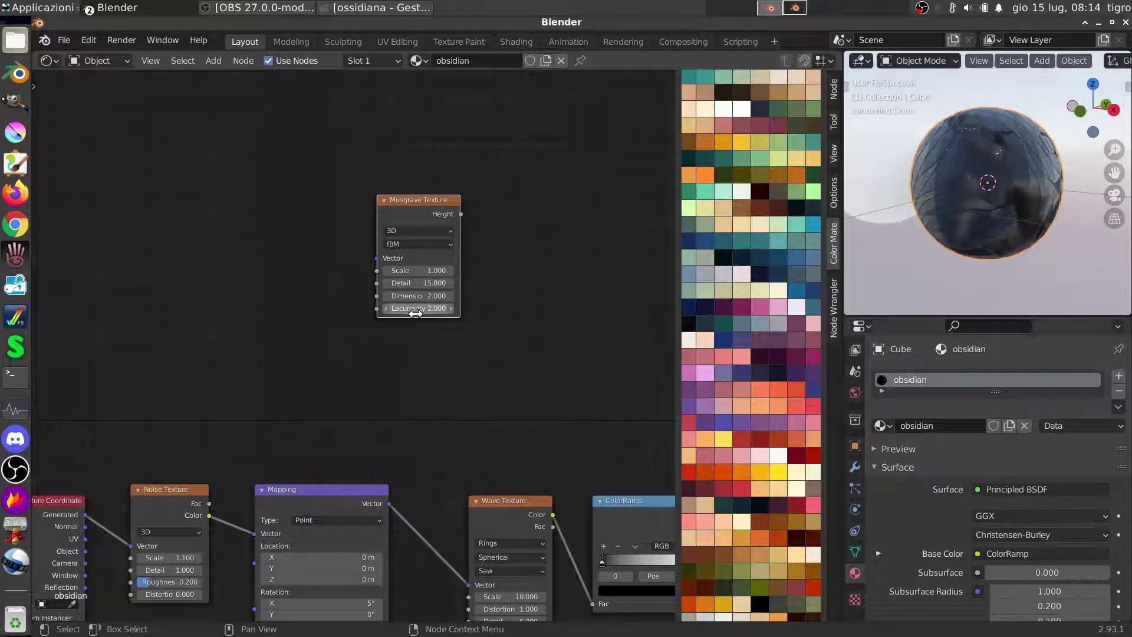
{"action": "double_click", "coordinate": [412, 295]}
{"action": "type", "text": "2.0"}
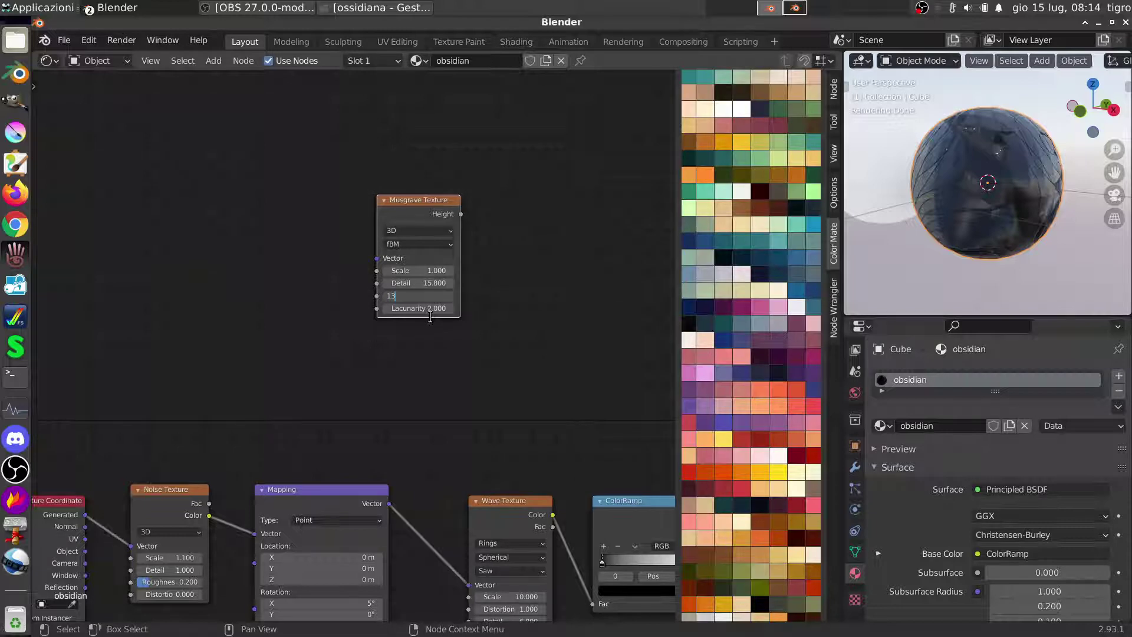
{"action": "key", "text": "Return"}
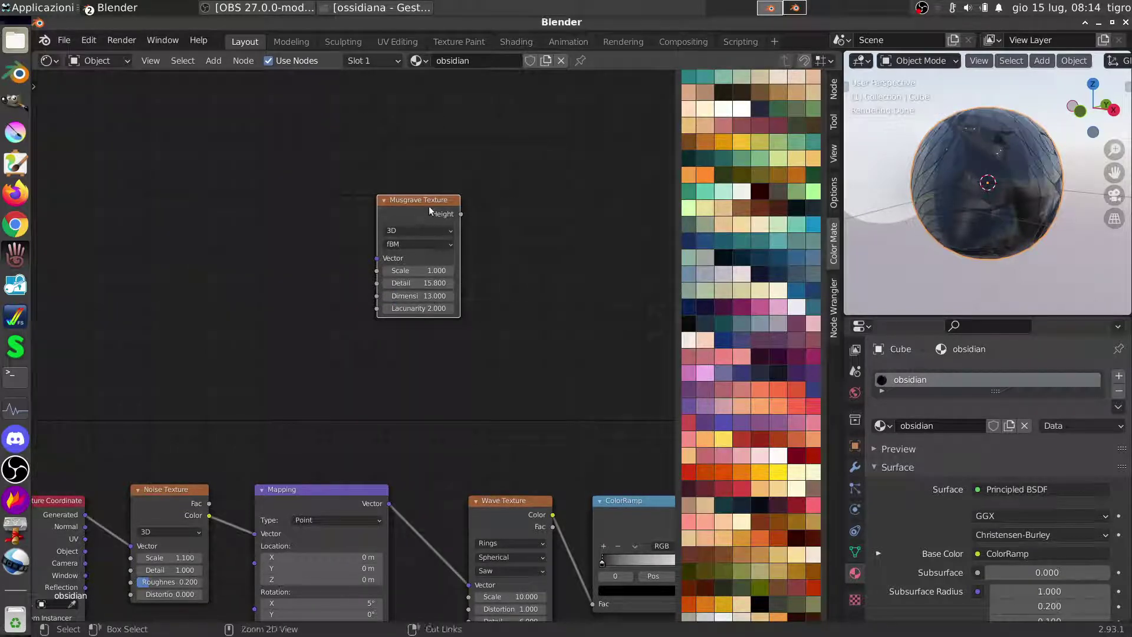
{"action": "left_click", "coordinate": [439, 224], "text": "ctrl+shift"}
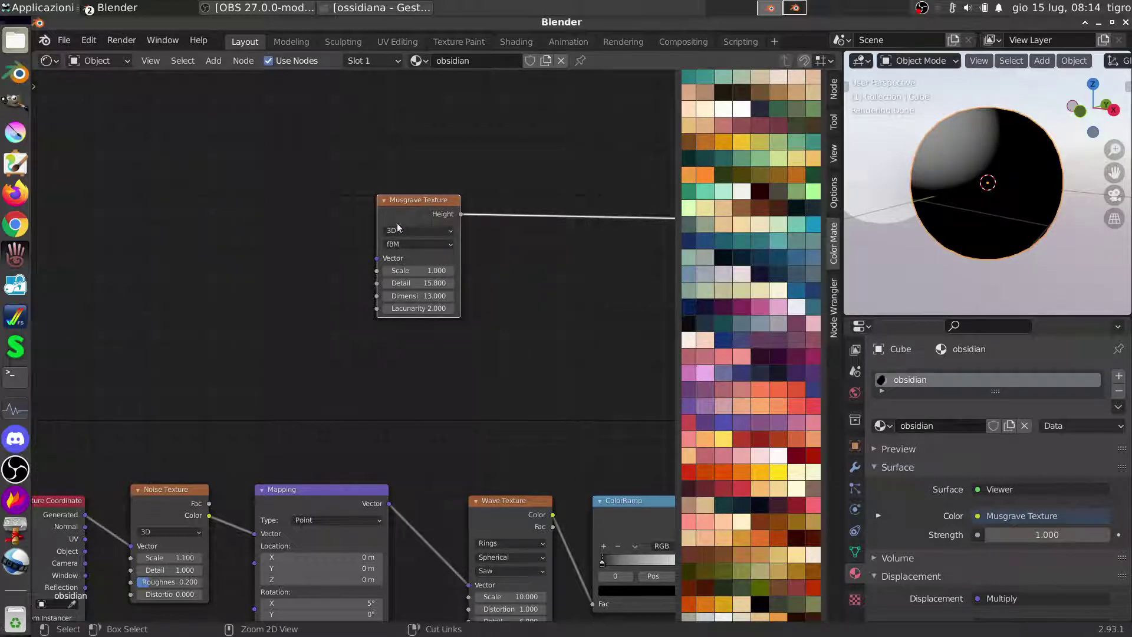
Add Texture Coordinate and Mapping to the Musgrave, inserting a duplicated Noise Texture between them
{"action": "key", "text": "ctrl+t"}
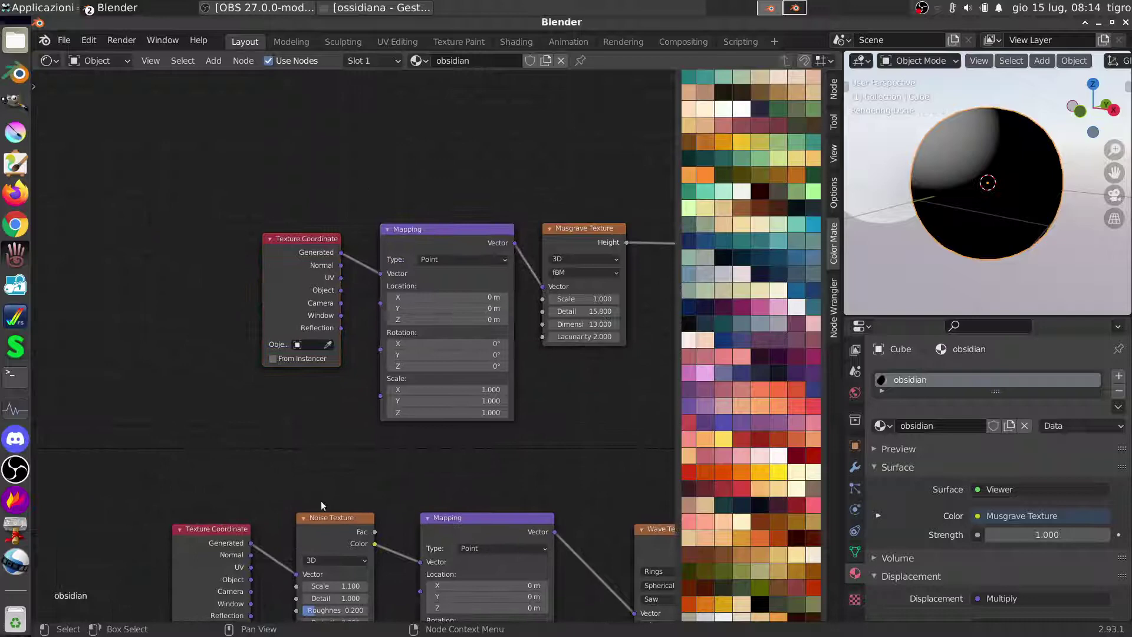
{"action": "left_click", "coordinate": [330, 517]}
{"action": "key", "text": "shift+d"}
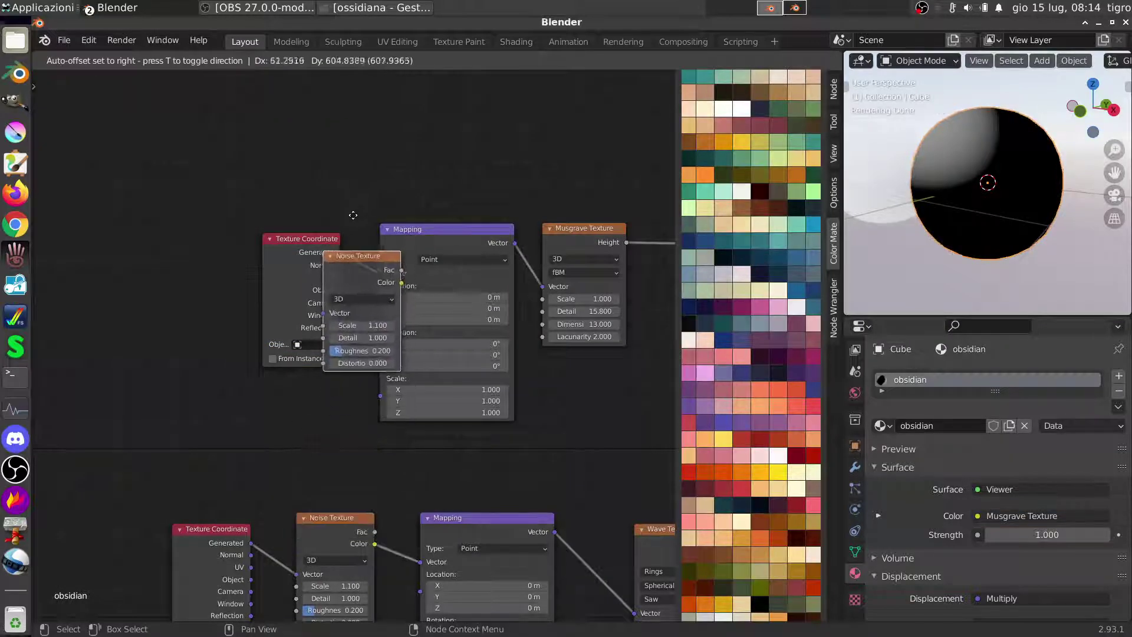
{"action": "left_click", "coordinate": [420, 174]}
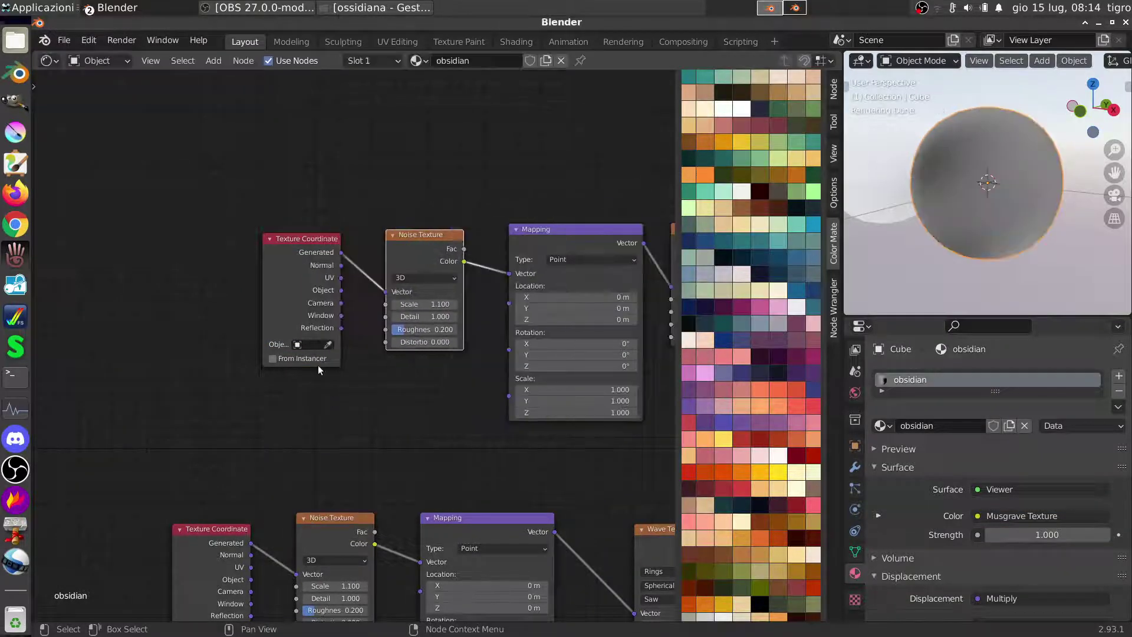
Set the new Noise Texture to Scale 0.8, Detail 4.3, Roughness 1 and Distortion 1.8
{"action": "left_click", "coordinate": [432, 304]}
{"action": "key", "text": "Return"}
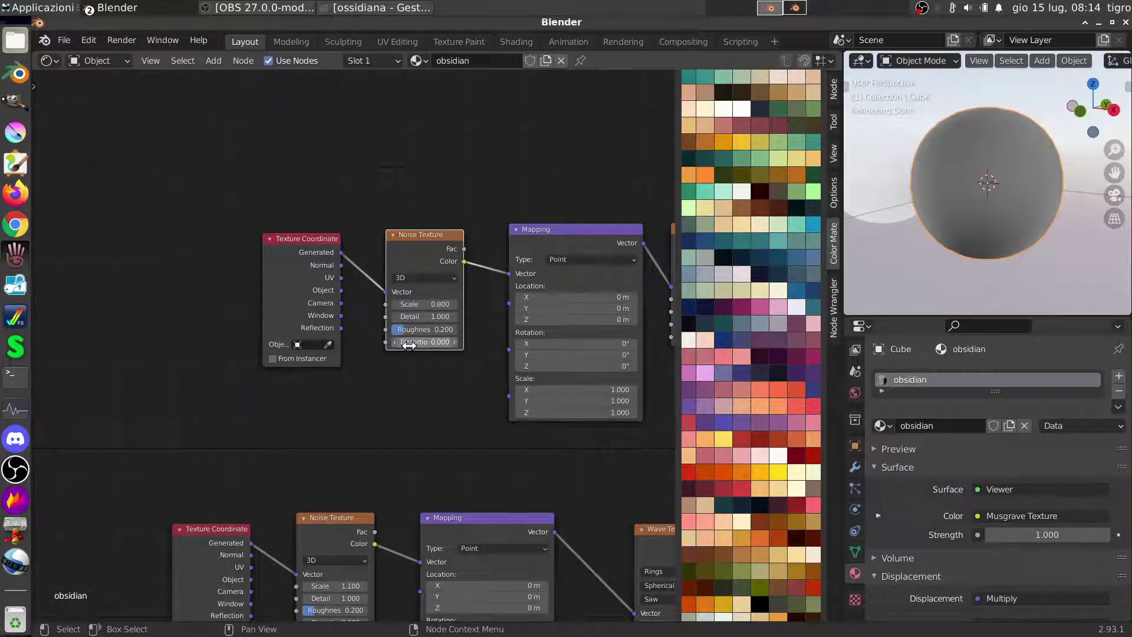
{"action": "left_click", "coordinate": [425, 316]}
{"action": "type", "text": "1.0"}
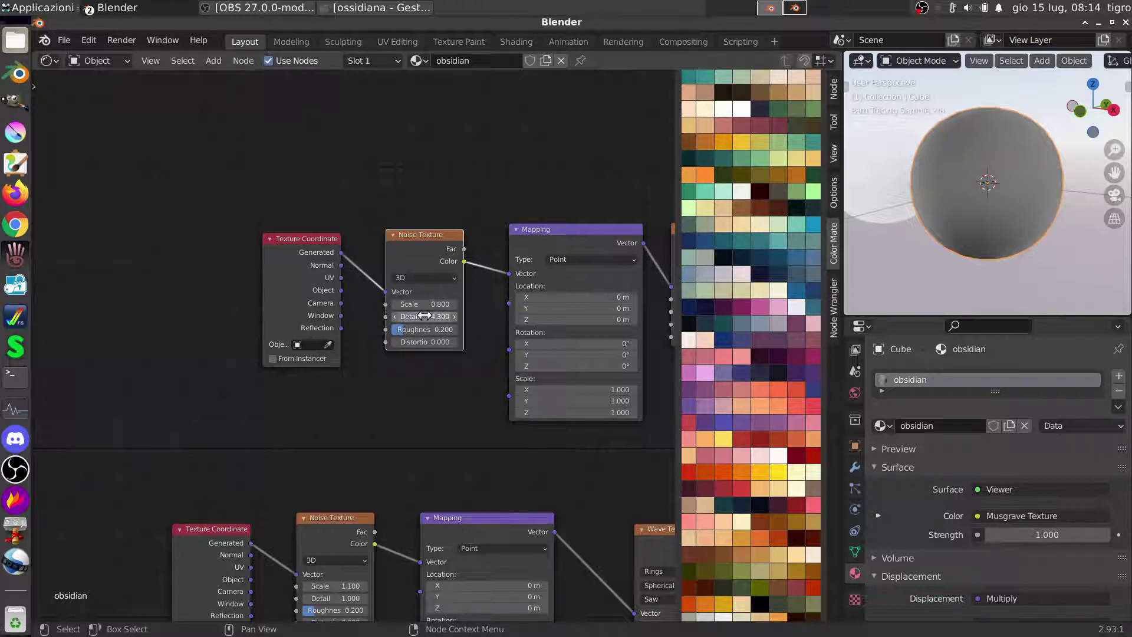
{"action": "key", "text": "Return"}
{"action": "left_click_drag", "start_coordinate": [426, 330], "coordinate": [457, 330]}
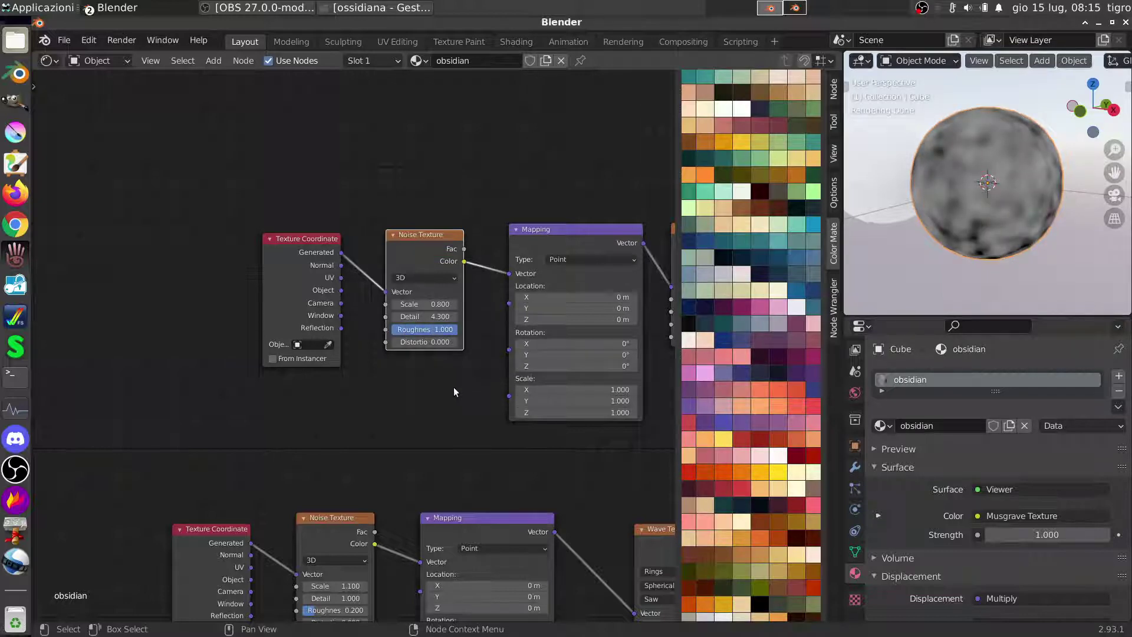
{"action": "left_click", "coordinate": [430, 342]}
{"action": "type", "text": "1.8"}
{"action": "key", "text": "Return"}
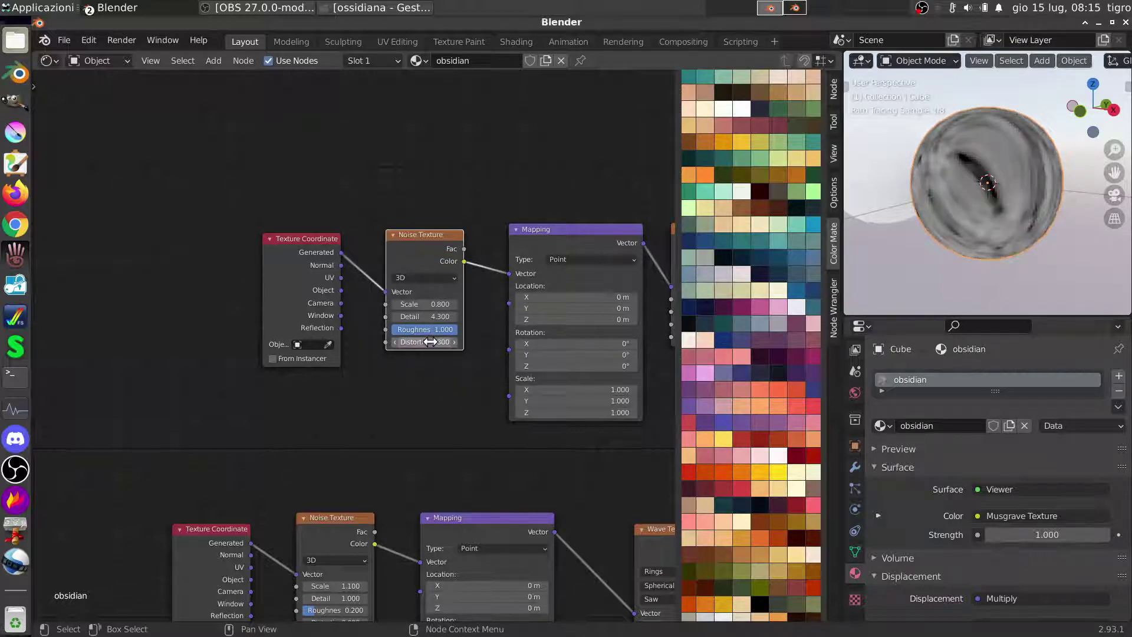
Raise the Musgrave Texture's Dimension to 13.7
{"action": "middle_click_drag", "start_coordinate": [909, 224], "coordinate": [1000, 228]}
{"action": "middle_click_drag", "start_coordinate": [493, 353], "coordinate": [296, 300]}
{"action": "scroll", "coordinate": [296, 301], "scroll_direction": "right", "scroll_amount": 5}
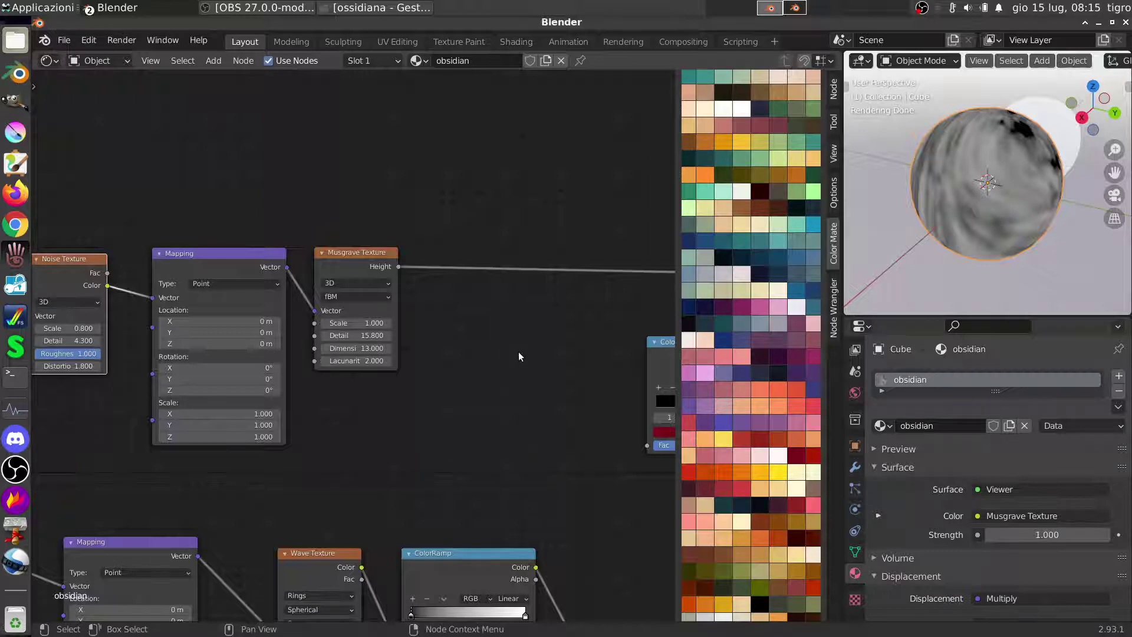
{"action": "scroll", "coordinate": [489, 366], "scroll_direction": "left", "scroll_amount": 3}
{"action": "scroll", "coordinate": [456, 384], "scroll_direction": "up", "scroll_amount": 2}
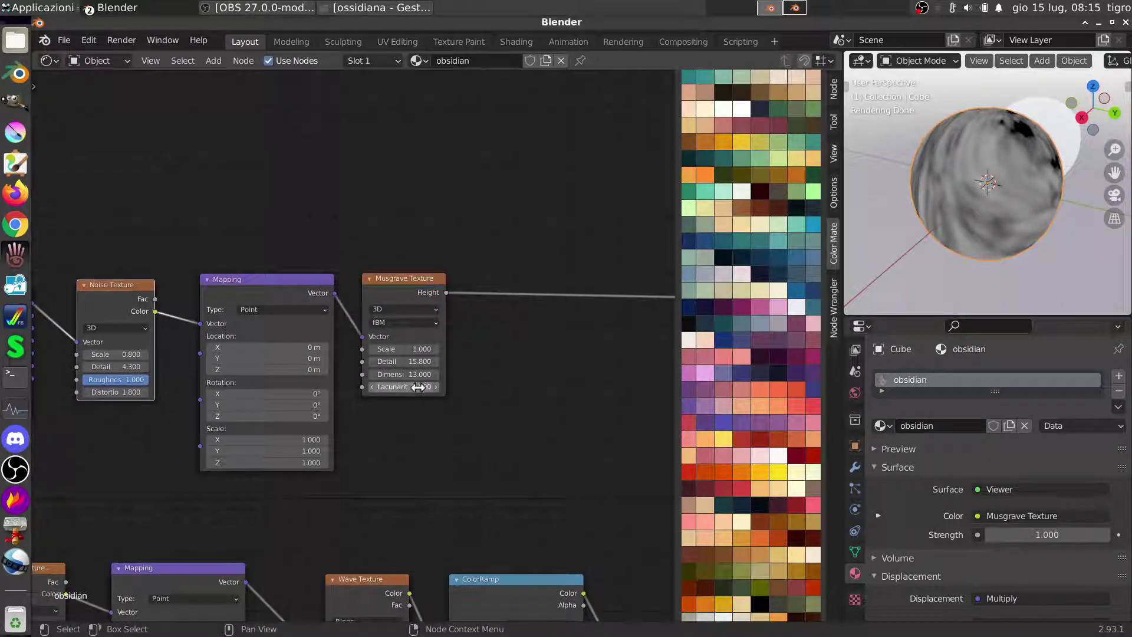
{"action": "left_click", "coordinate": [413, 370]}
{"action": "type", "text": "13.0"}
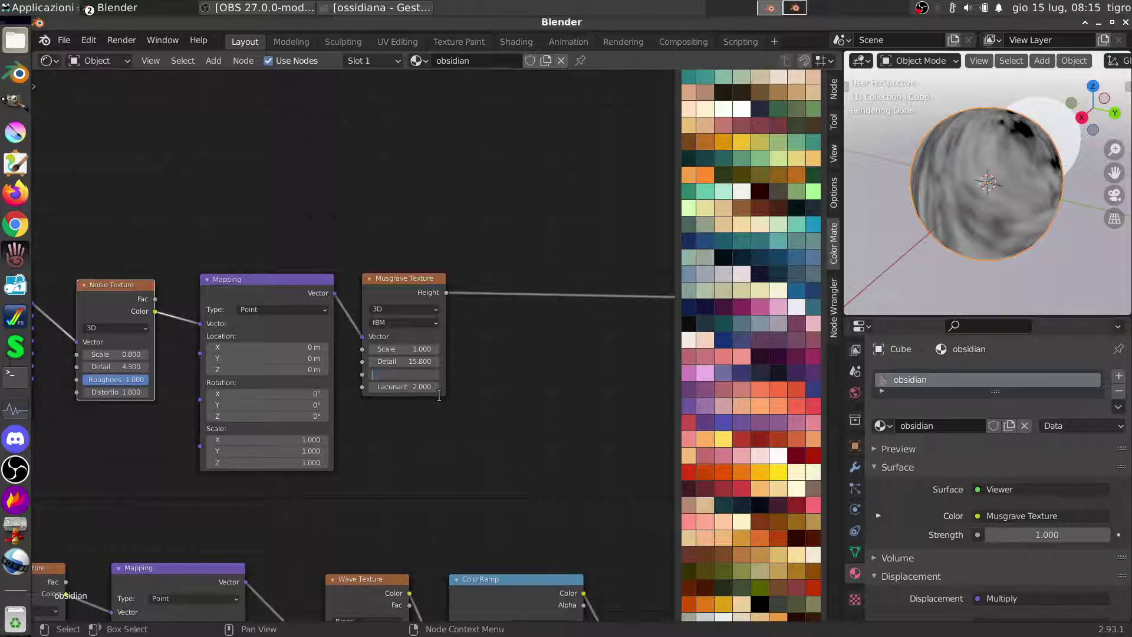
{"action": "key", "text": "Return"}
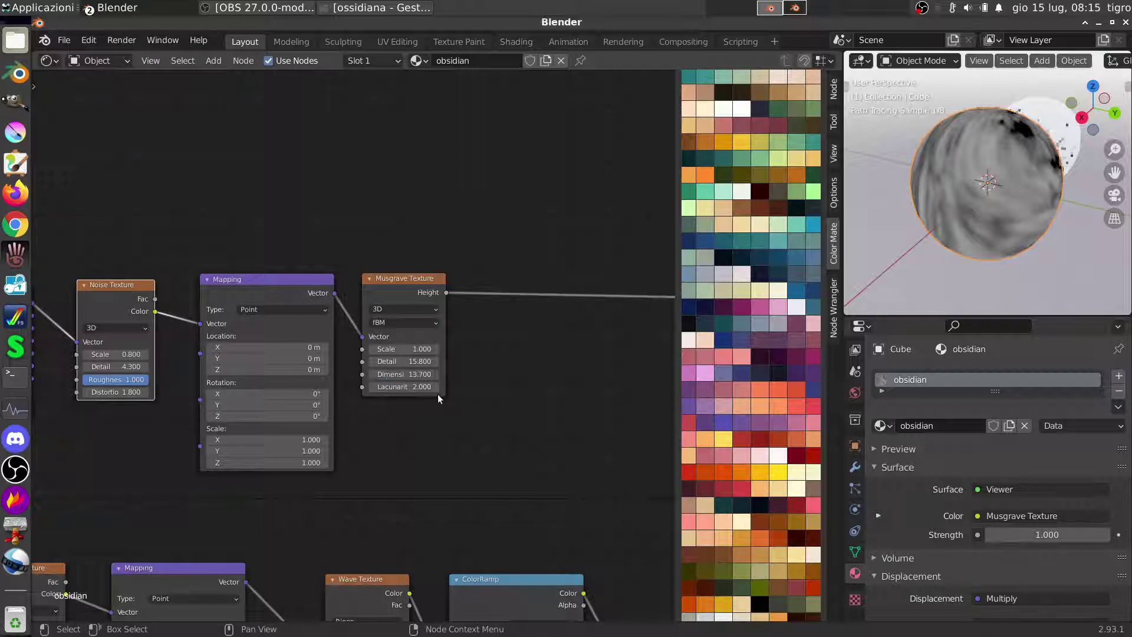
Shift all texture node chains further left and down, then deselect them
{"action": "mouse_move", "coordinate": [914, 163]}
{"action": "middle_mouse_down"}
{"action": "mouse_move", "coordinate": [1011, 233]}
{"action": "mouse_move", "coordinate": [989, 239]}
{"action": "mouse_move", "coordinate": [989, 216]}
{"action": "middle_mouse_up"}
{"action": "scroll", "coordinate": [537, 353], "scroll_direction": "down", "scroll_amount": 4}
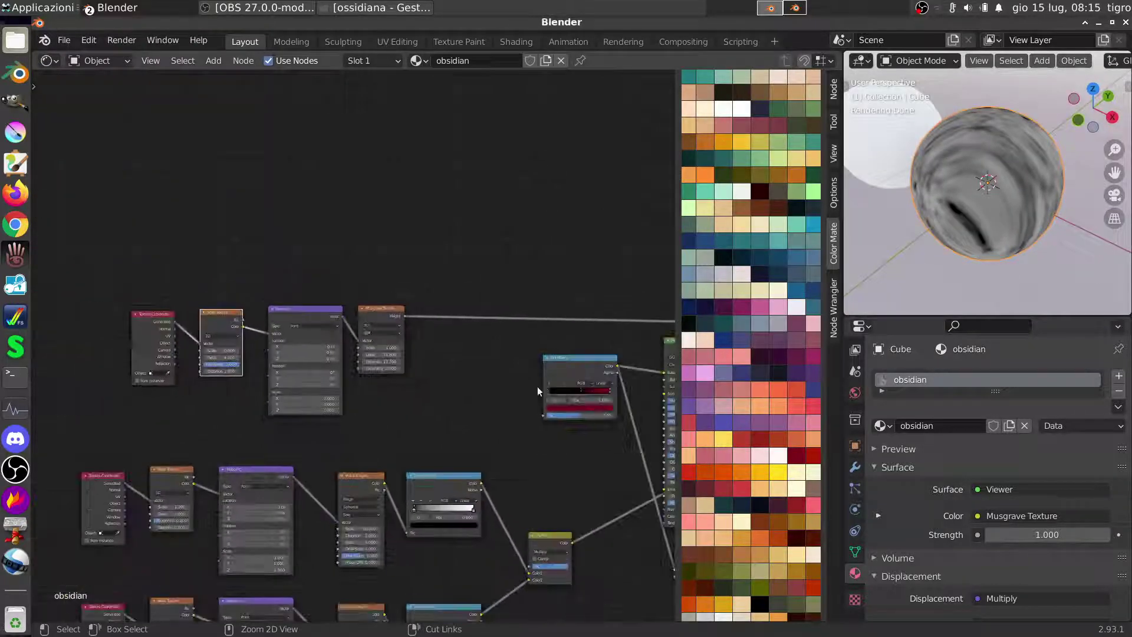
{"action": "scroll", "coordinate": [537, 414], "scroll_direction": "down", "scroll_amount": 5}
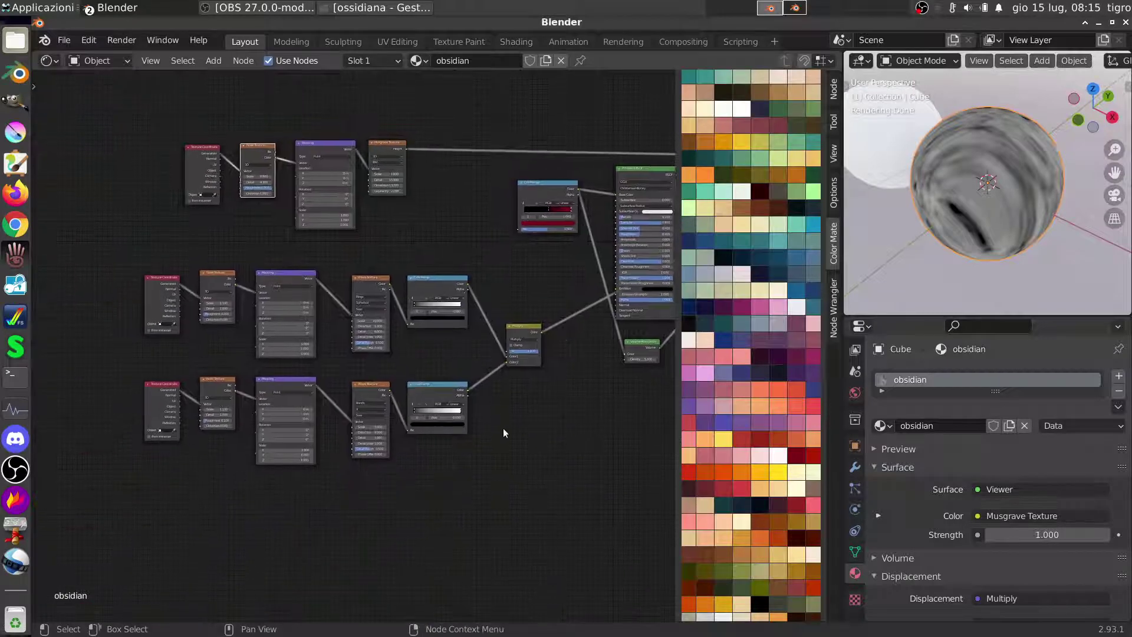
{"action": "left_click_drag", "start_coordinate": [501, 463], "coordinate": [110, 106]}
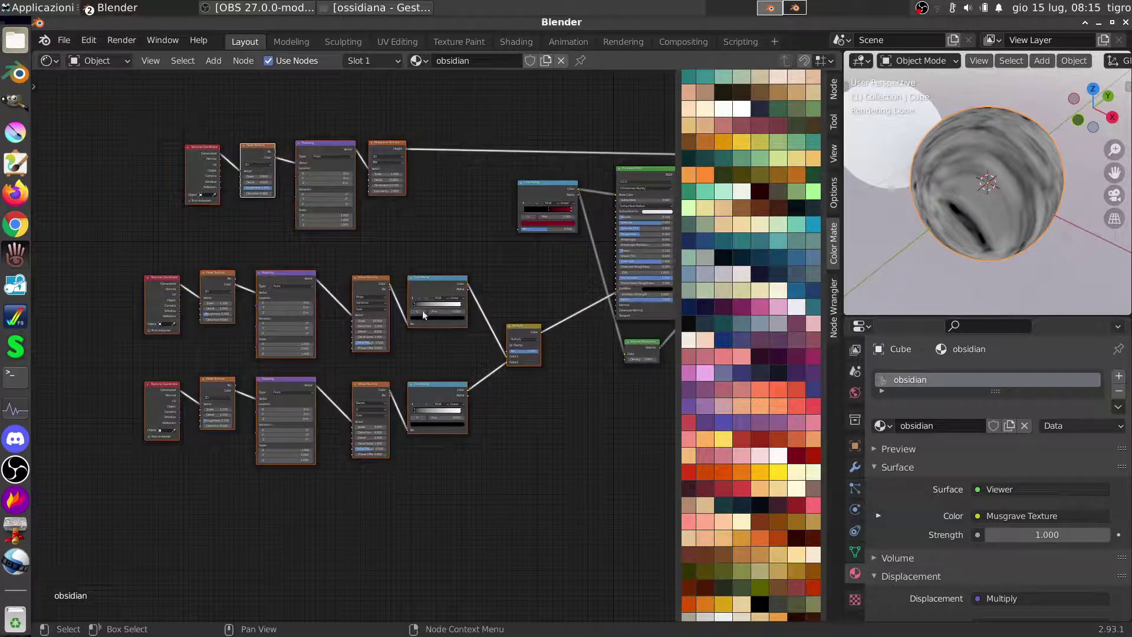
{"action": "key", "text": "g"}
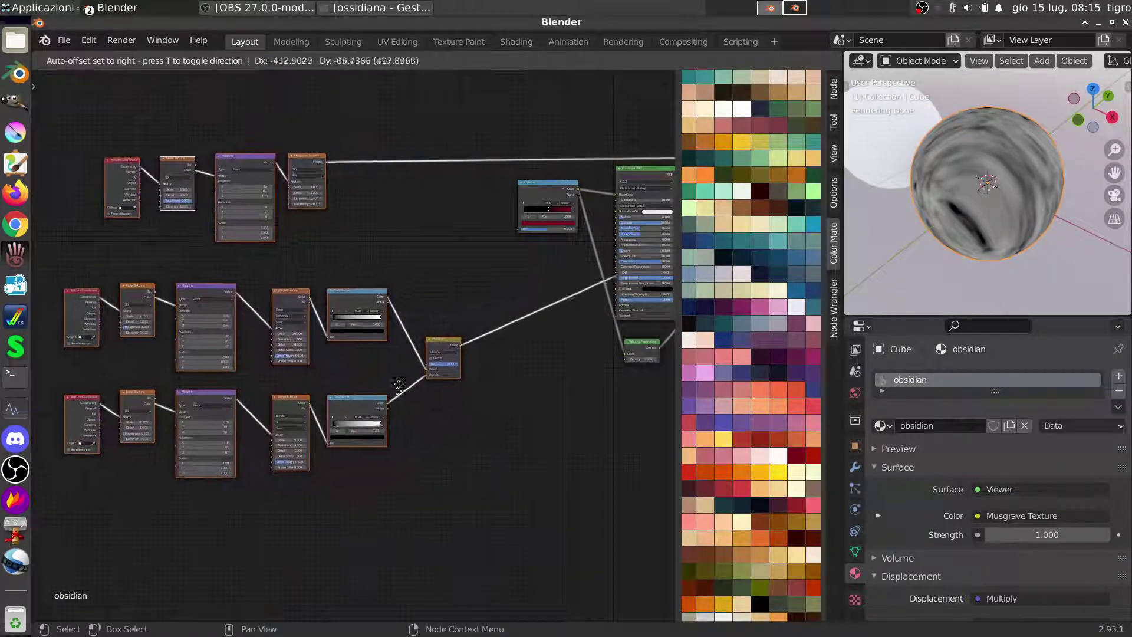
{"action": "left_click", "coordinate": [387, 402]}
{"action": "left_click", "coordinate": [423, 246]}
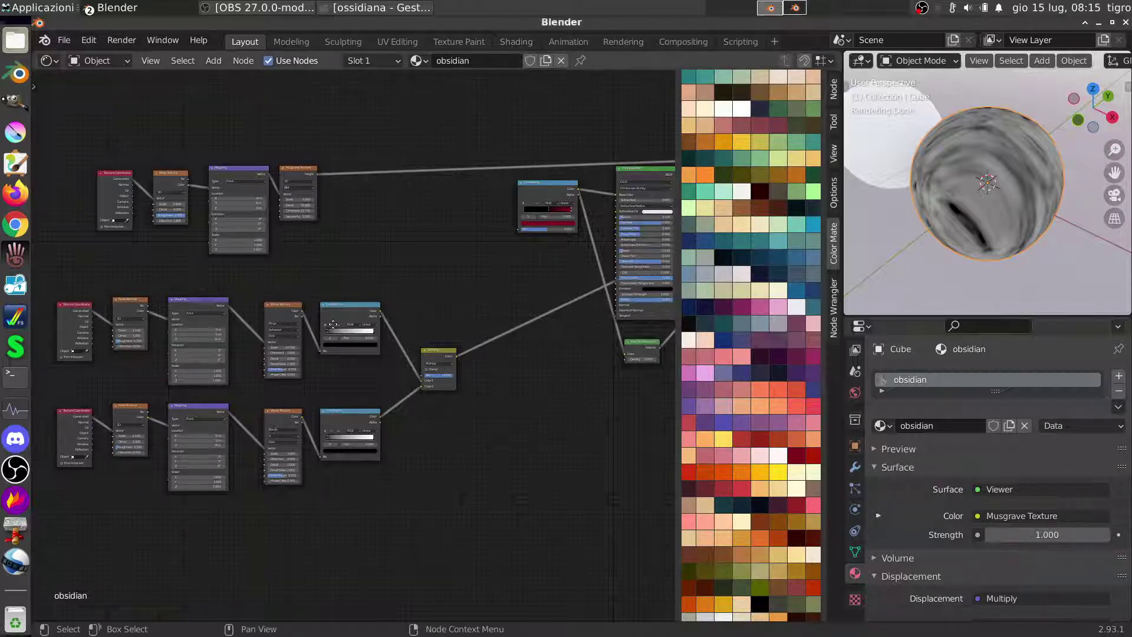
{"action": "scroll", "coordinate": [366, 353], "scroll_direction": "up", "scroll_amount": 4}
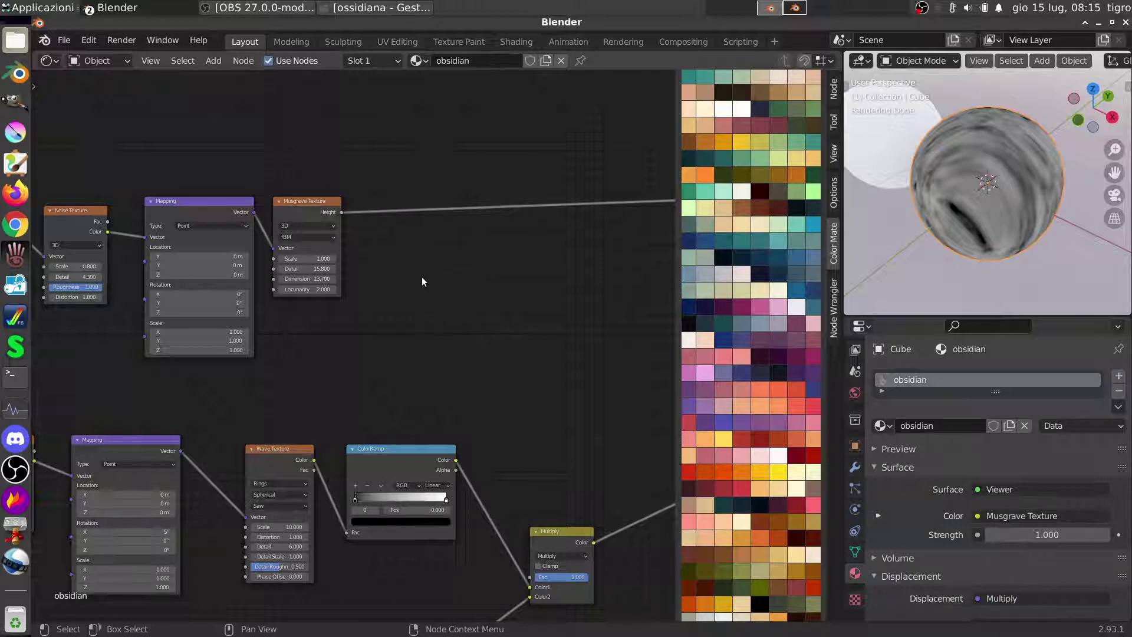
Insert a ColorRamp on the Musgrave Height link and reposition the node
{"action": "key", "text": "shift+a"}
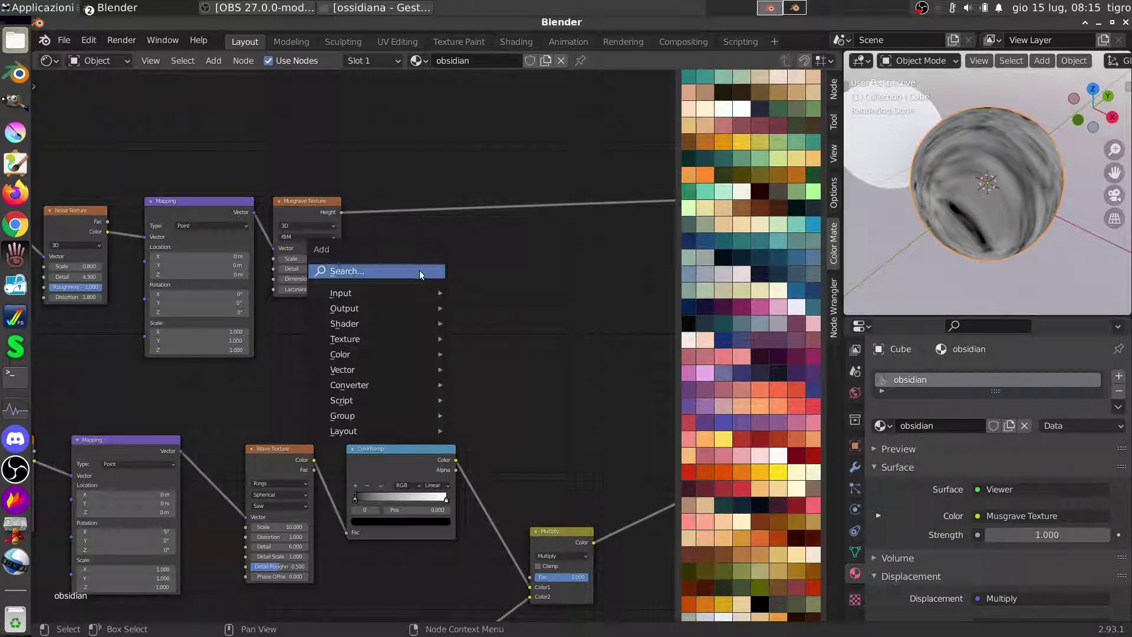
{"action": "left_click", "coordinate": [419, 270]}
{"action": "type", "text": "color"}
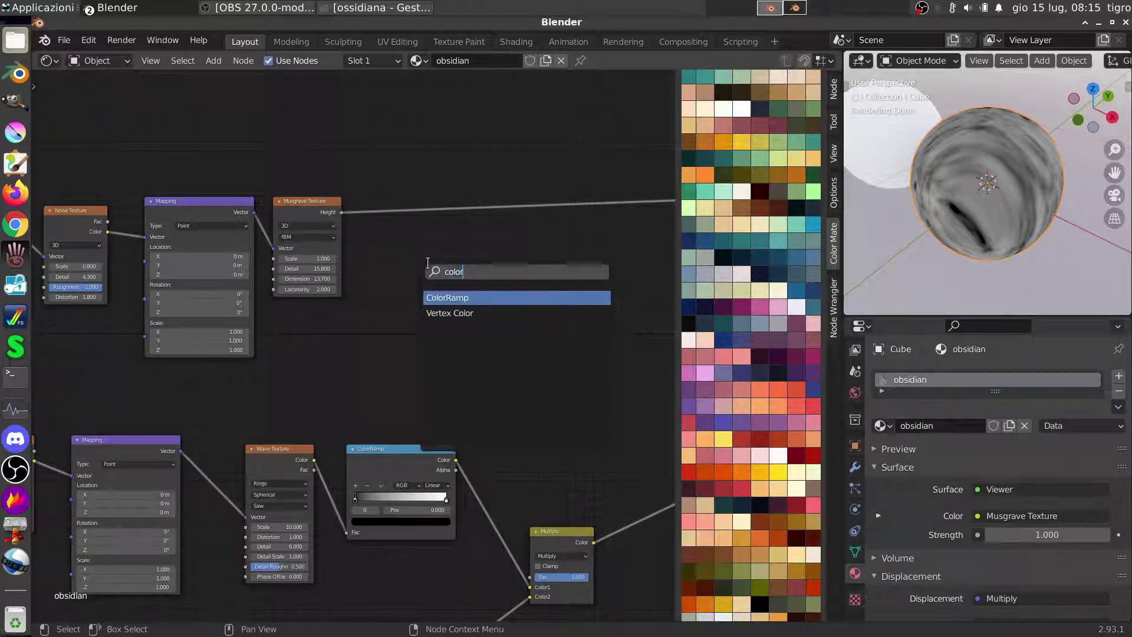
{"action": "left_click", "coordinate": [449, 298]}
{"action": "left_click", "coordinate": [430, 299]}
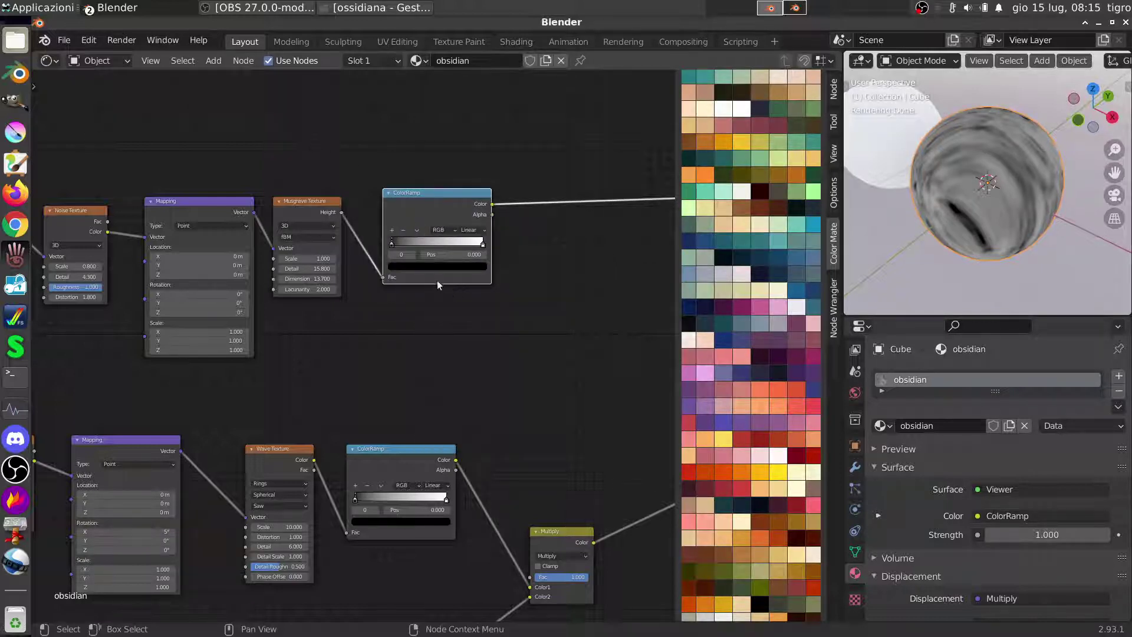
{"action": "left_click_drag", "start_coordinate": [391, 244], "coordinate": [366, 253]}
{"action": "key", "text": "g"}
{"action": "left_click", "coordinate": [457, 254]}
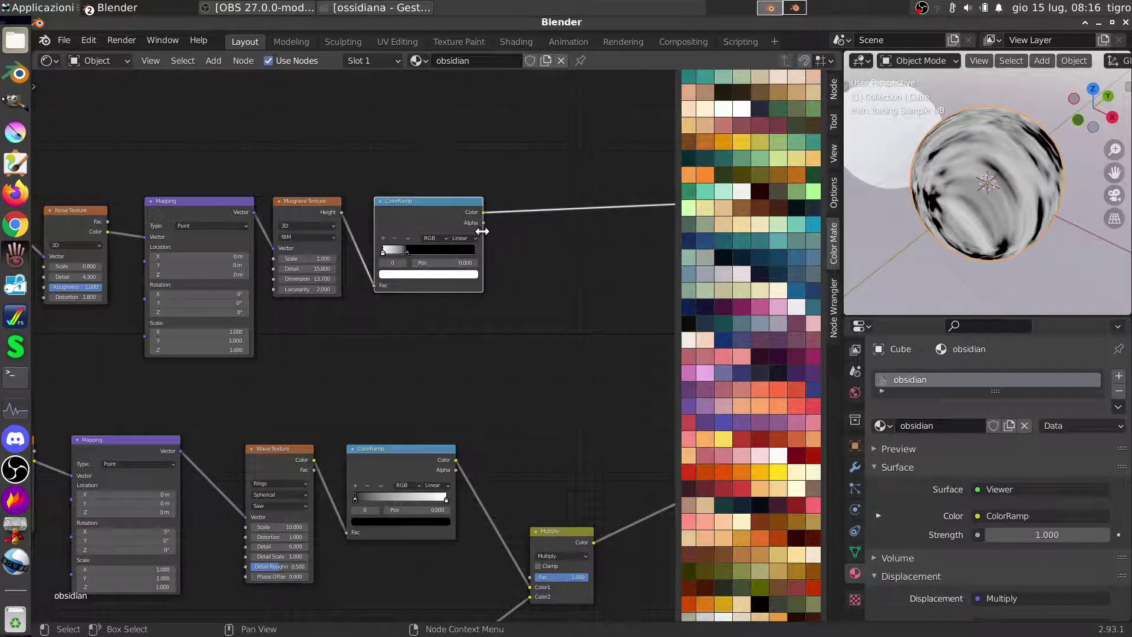
Invert the ramp with the white stop at 0 and the second stop at 0.190
{"action": "mouse_move", "coordinate": [908, 236]}
{"action": "middle_mouse_down"}
{"action": "mouse_move", "coordinate": [937, 224]}
{"action": "mouse_move", "coordinate": [907, 218]}
{"action": "middle_mouse_up"}
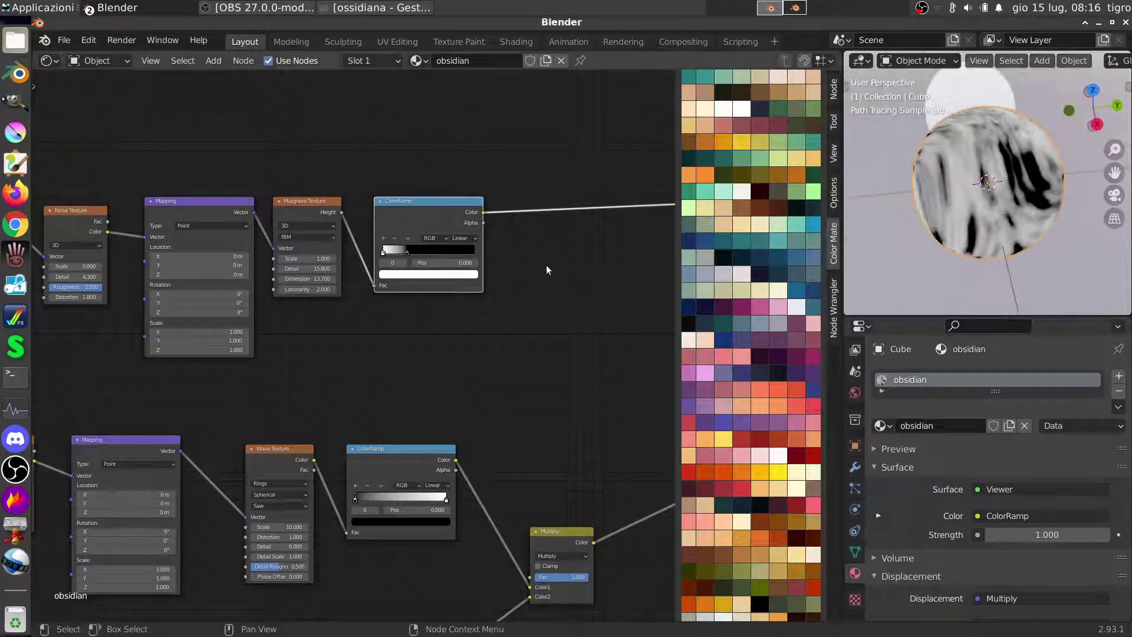
{"action": "scroll", "coordinate": [451, 227], "scroll_direction": "up", "scroll_amount": 1}
{"action": "scroll", "coordinate": [451, 227], "scroll_direction": "up", "scroll_amount": 1}
{"action": "left_click", "coordinate": [430, 182]}
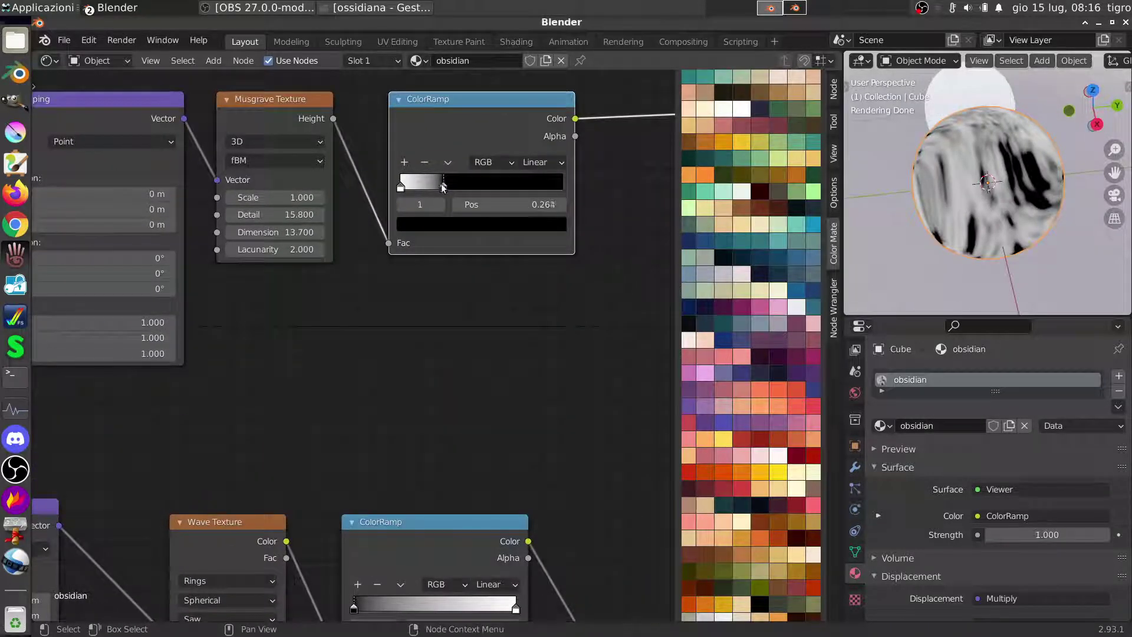
{"action": "left_click_drag", "start_coordinate": [431, 182], "coordinate": [429, 182]}
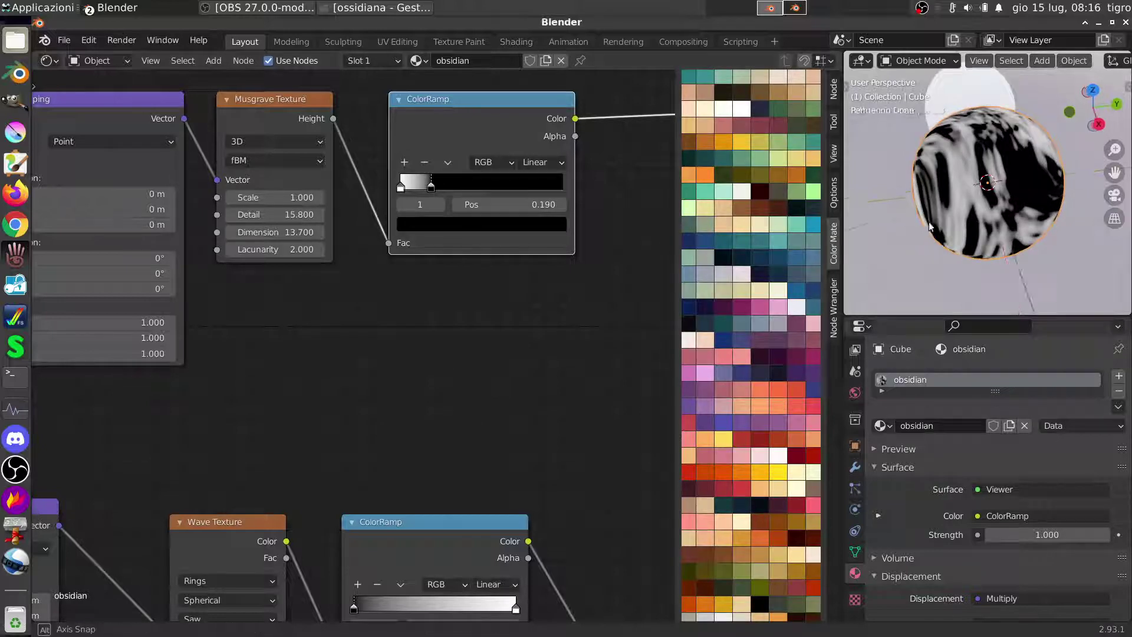
{"action": "middle_click_drag", "start_coordinate": [996, 201], "coordinate": [1038, 224]}
{"action": "scroll", "coordinate": [473, 422], "scroll_direction": "down", "scroll_amount": 8}
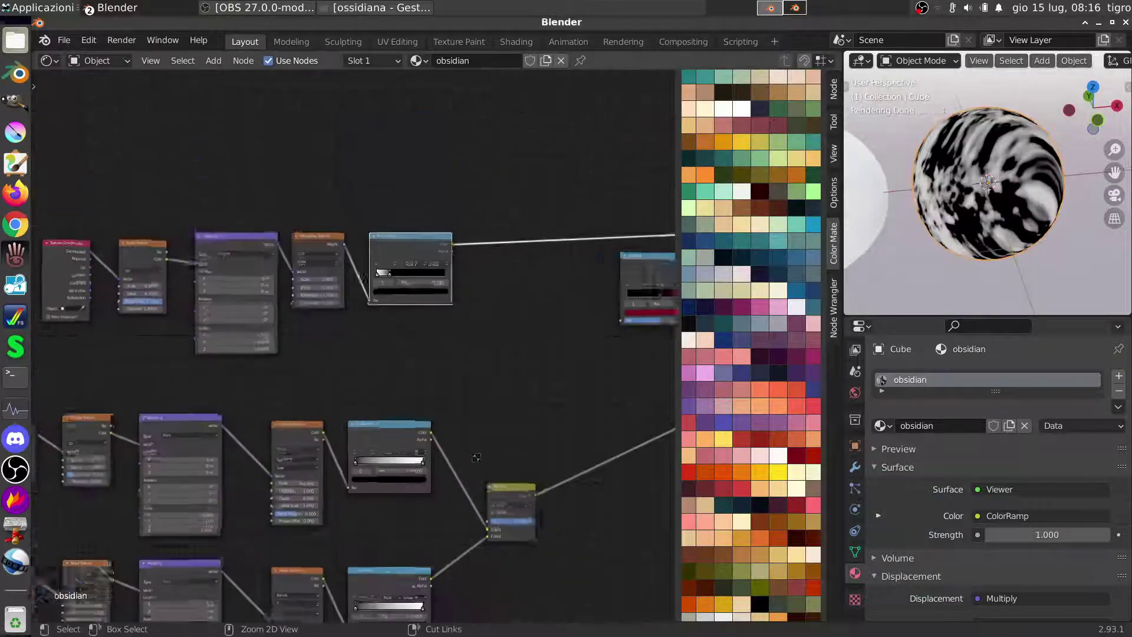
{"action": "scroll", "coordinate": [473, 422], "scroll_direction": "up", "scroll_amount": 3}
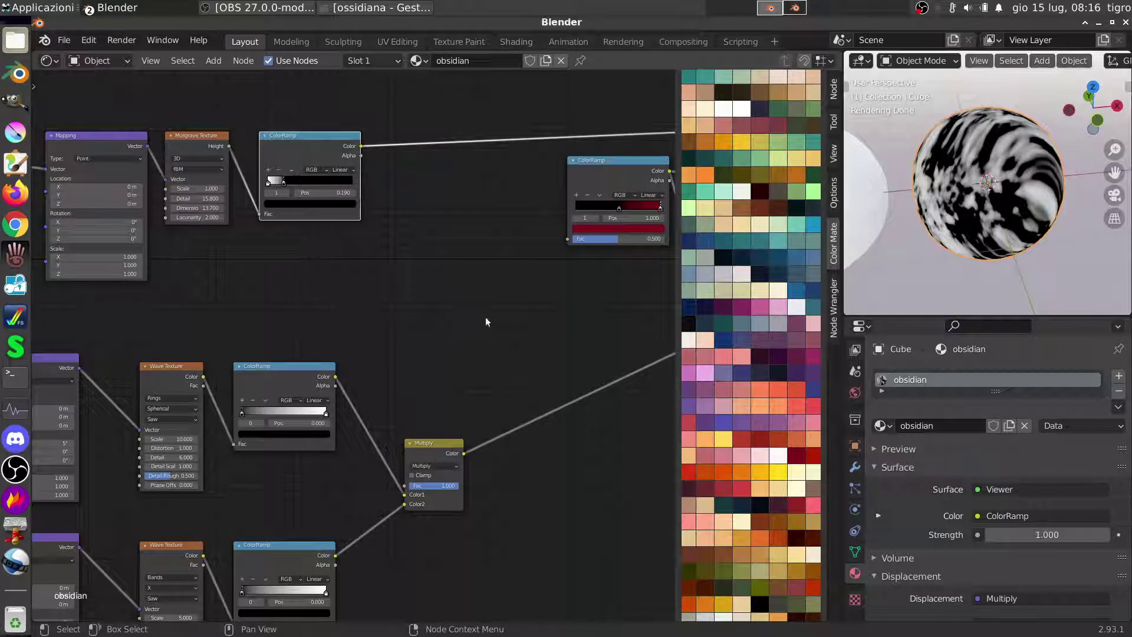
Restore the Principled BSDF preview and drop a MixRGB node onto the Multiply-to-Principled BSDF link
{"action": "middle_click_drag", "start_coordinate": [437, 203], "coordinate": [201, 229]}
{"action": "left_click", "coordinate": [554, 169], "text": "ctrl+shift"}
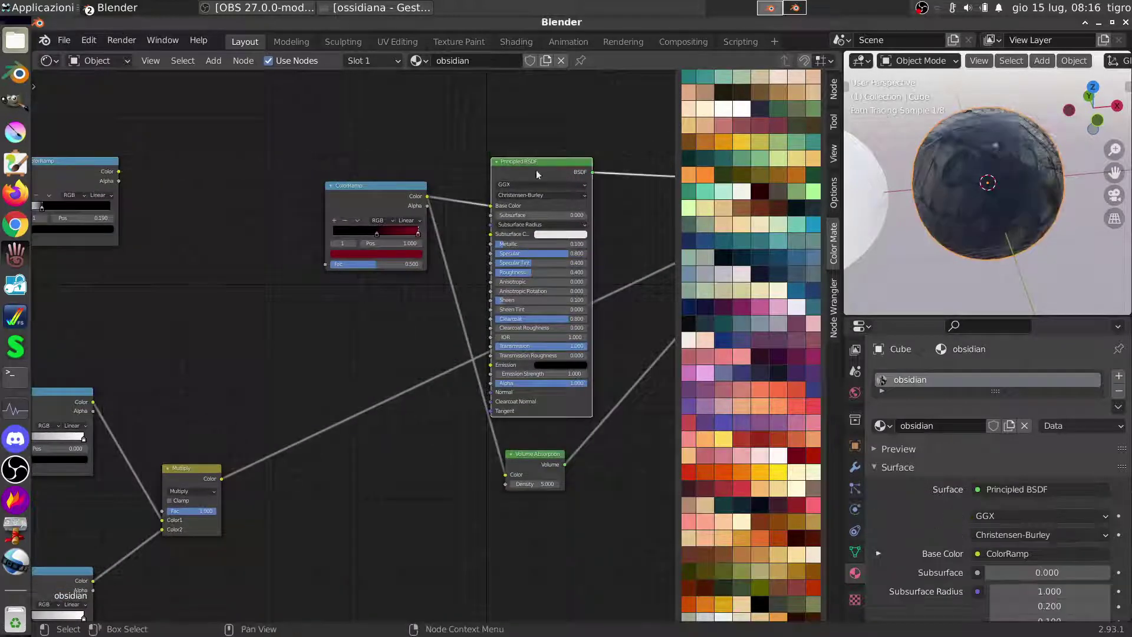
{"action": "middle_click_drag", "start_coordinate": [328, 369], "coordinate": [399, 339]}
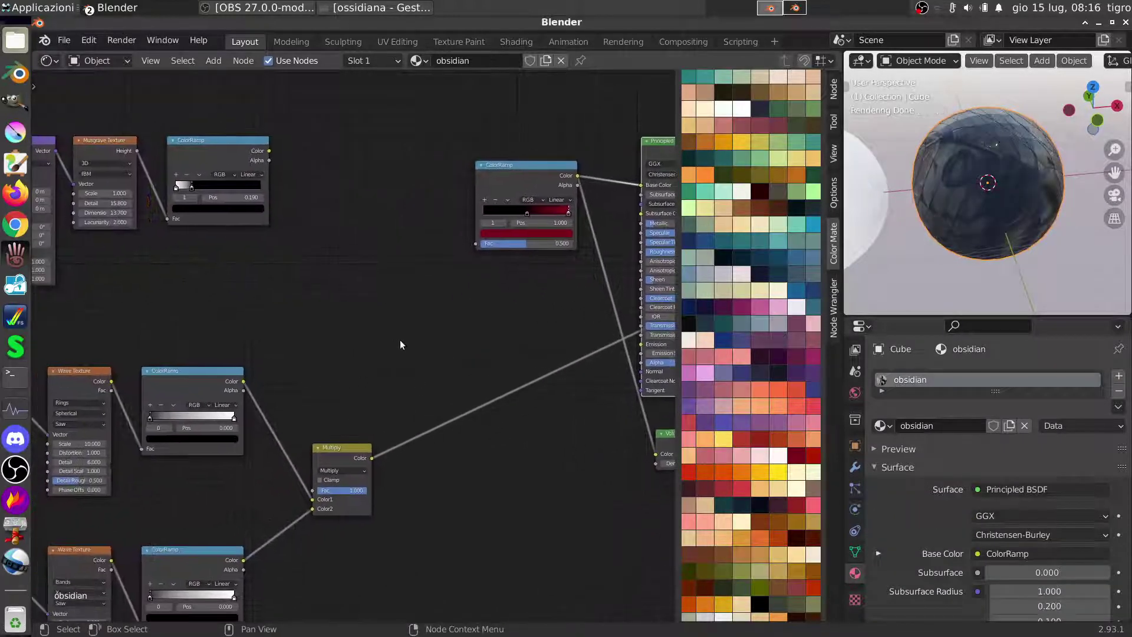
{"action": "key", "text": "shift+a"}
{"action": "left_click", "coordinate": [436, 338]}
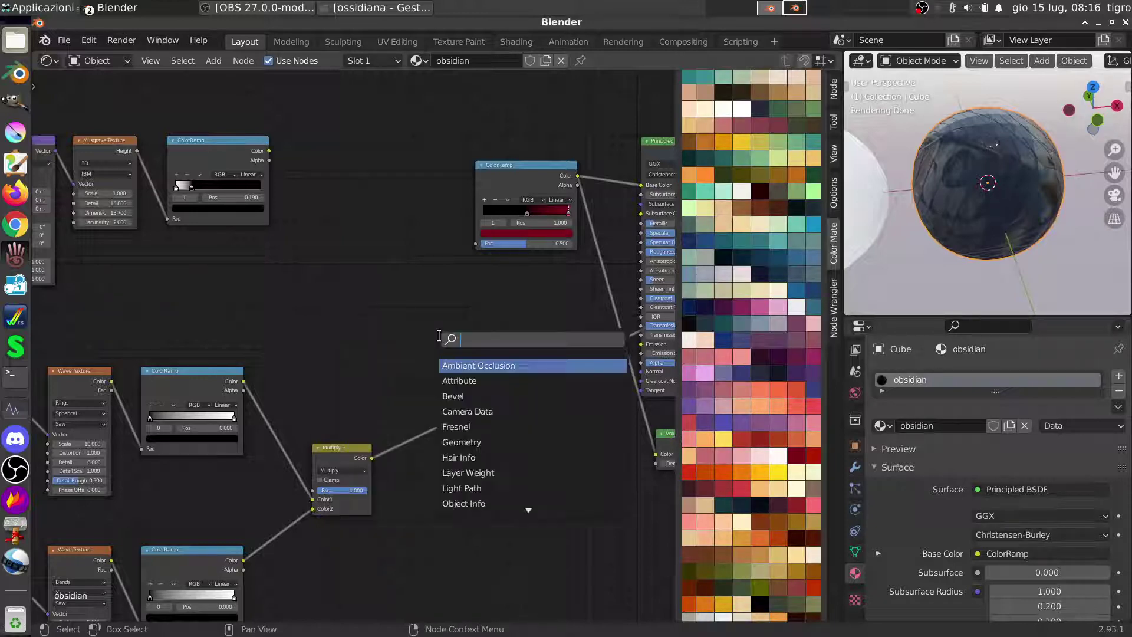
{"action": "type", "text": "mix"}
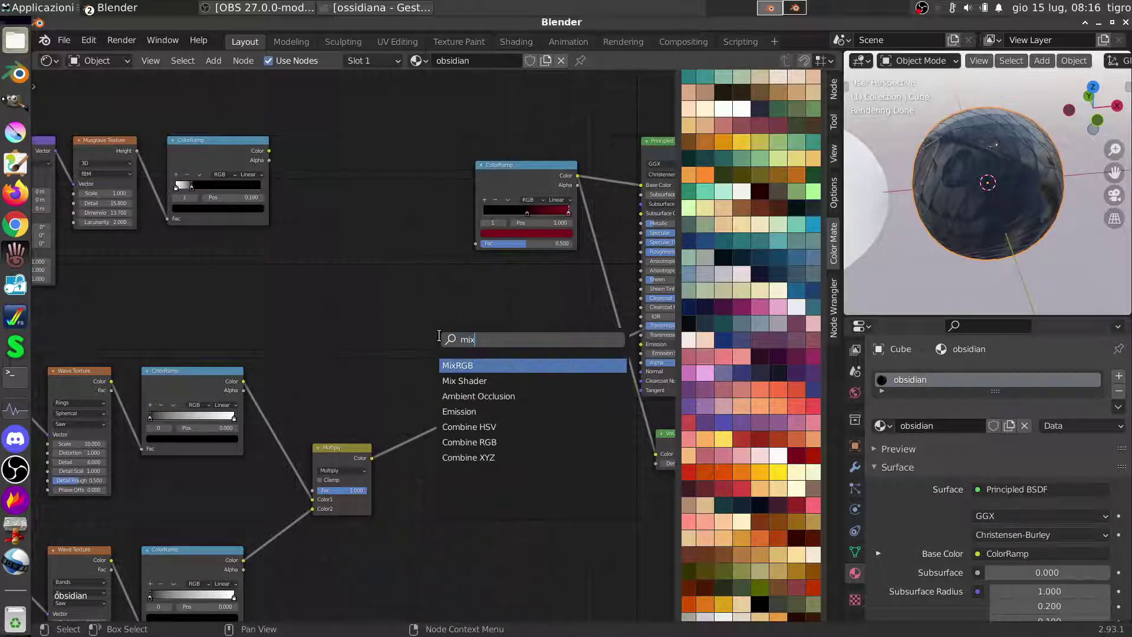
{"action": "left_click", "coordinate": [465, 364]}
{"action": "left_click", "coordinate": [465, 384]}
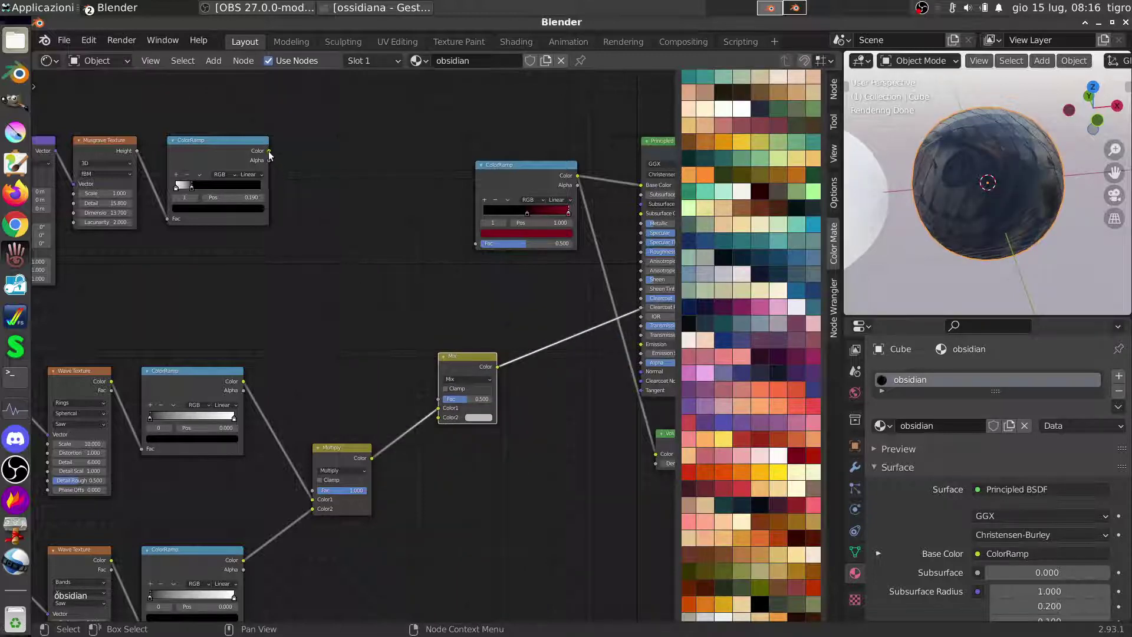
Connect the upper Musgrave ColorRamp's Color to the Mix Fac and orbit to check the sphere
{"action": "left_click_drag", "start_coordinate": [269, 150], "coordinate": [436, 399]}
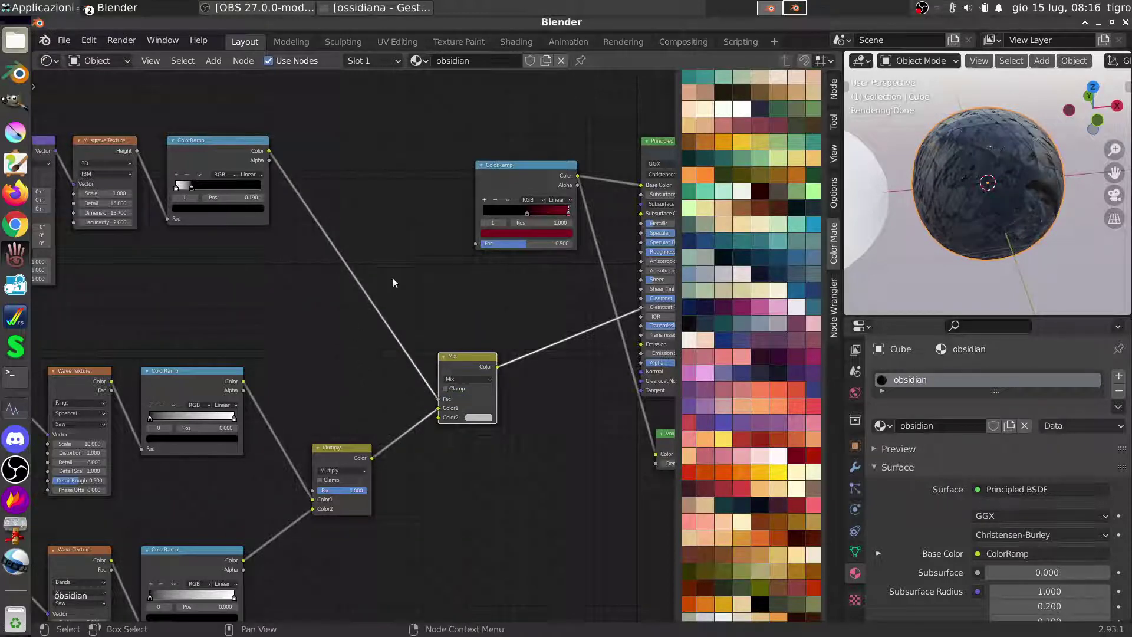
{"action": "mouse_move", "coordinate": [962, 218]}
{"action": "middle_mouse_down"}
{"action": "mouse_move", "coordinate": [878, 231]}
{"action": "mouse_move", "coordinate": [925, 276]}
{"action": "middle_mouse_up"}
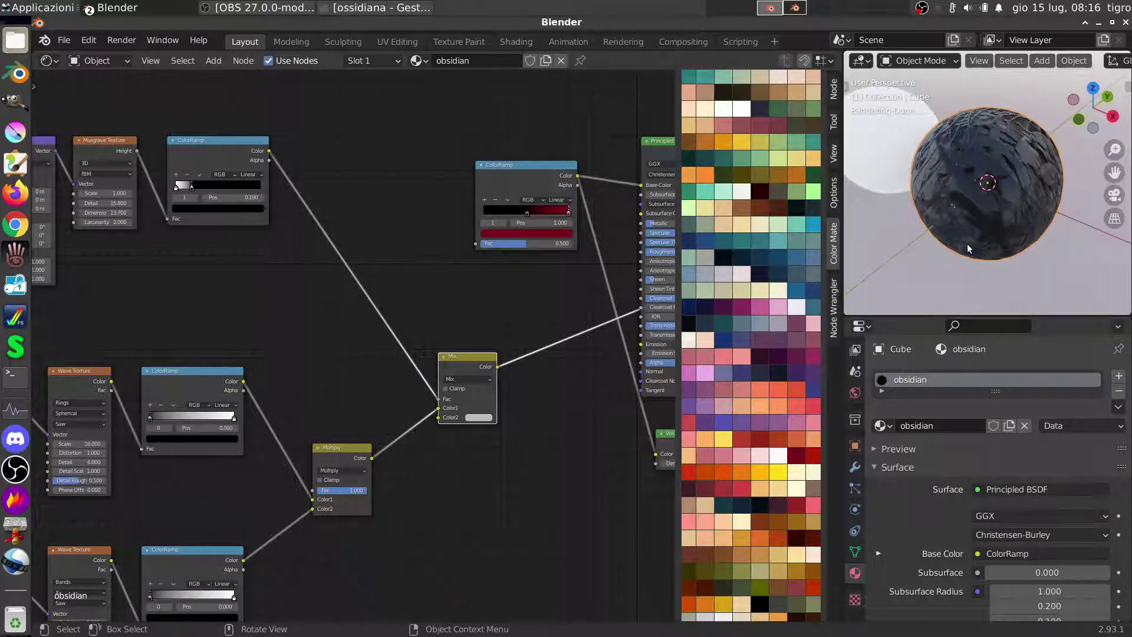
{"action": "mouse_move", "coordinate": [966, 243]}
{"action": "middle_mouse_down"}
{"action": "mouse_move", "coordinate": [959, 236]}
{"action": "mouse_move", "coordinate": [968, 250]}
{"action": "mouse_move", "coordinate": [971, 213]}
{"action": "mouse_move", "coordinate": [952, 255]}
{"action": "mouse_move", "coordinate": [996, 238]}
{"action": "mouse_move", "coordinate": [972, 261]}
{"action": "mouse_move", "coordinate": [984, 231]}
{"action": "mouse_move", "coordinate": [969, 243]}
{"action": "middle_mouse_up"}
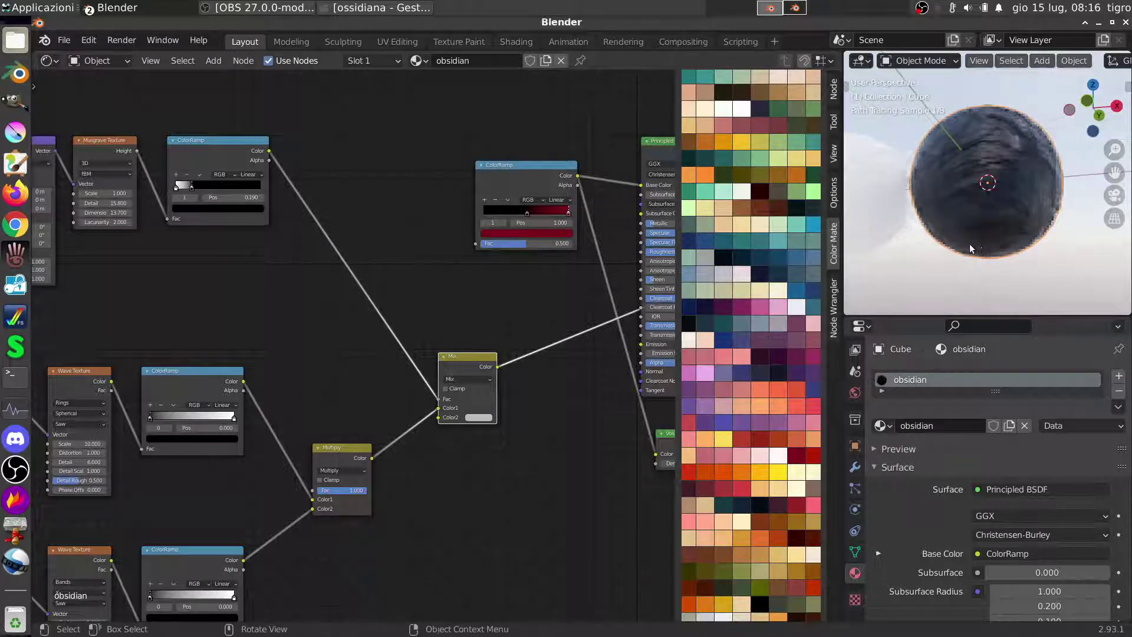
{"action": "scroll", "coordinate": [408, 404], "scroll_direction": "down", "scroll_amount": 5, "text": "ctrl"}
{"action": "scroll", "coordinate": [438, 388], "scroll_direction": "down", "scroll_amount": 2}
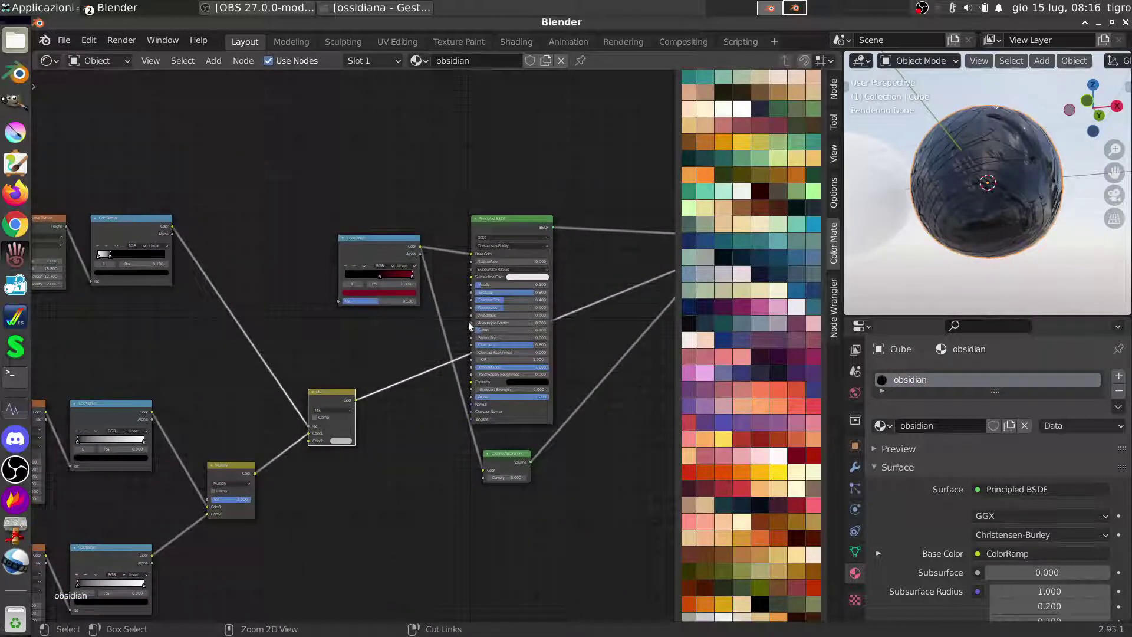
{"action": "left_click", "coordinate": [320, 409], "text": "ctrl+shift"}
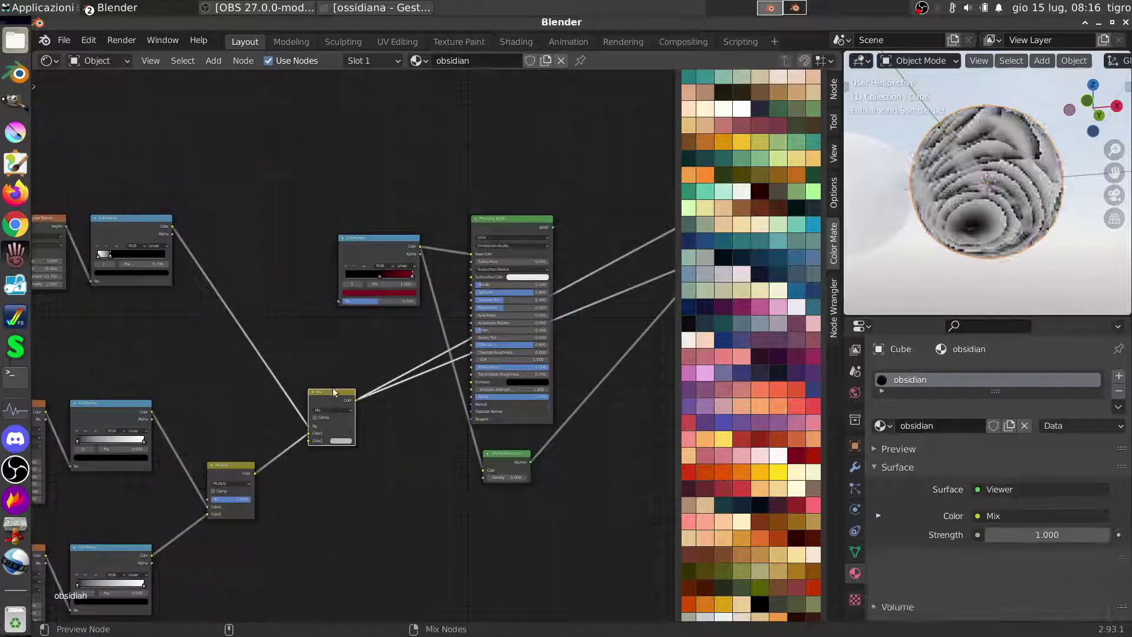
{"action": "mouse_move", "coordinate": [1025, 252]}
{"action": "middle_mouse_down"}
{"action": "mouse_move", "coordinate": [1020, 273]}
{"action": "mouse_move", "coordinate": [1041, 281]}
{"action": "mouse_move", "coordinate": [1000, 263]}
{"action": "middle_mouse_up"}
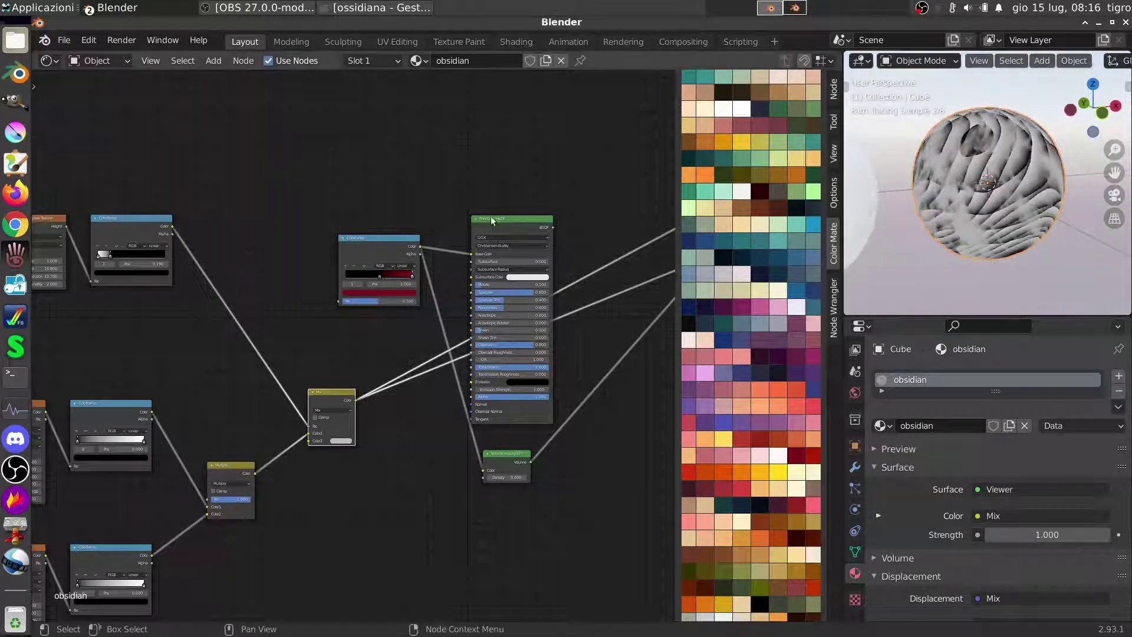
{"action": "middle_click_drag", "start_coordinate": [165, 241], "coordinate": [236, 271]}
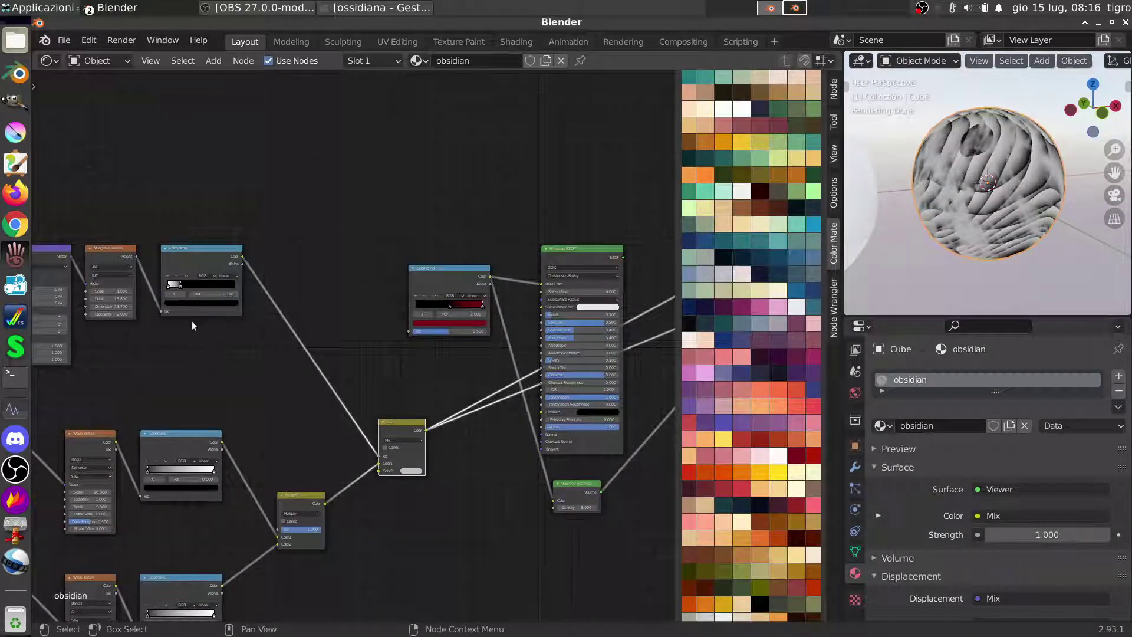
{"action": "scroll", "coordinate": [192, 321], "scroll_direction": "up", "scroll_amount": 2}
{"action": "middle_click_drag", "start_coordinate": [161, 261], "coordinate": [306, 292]}
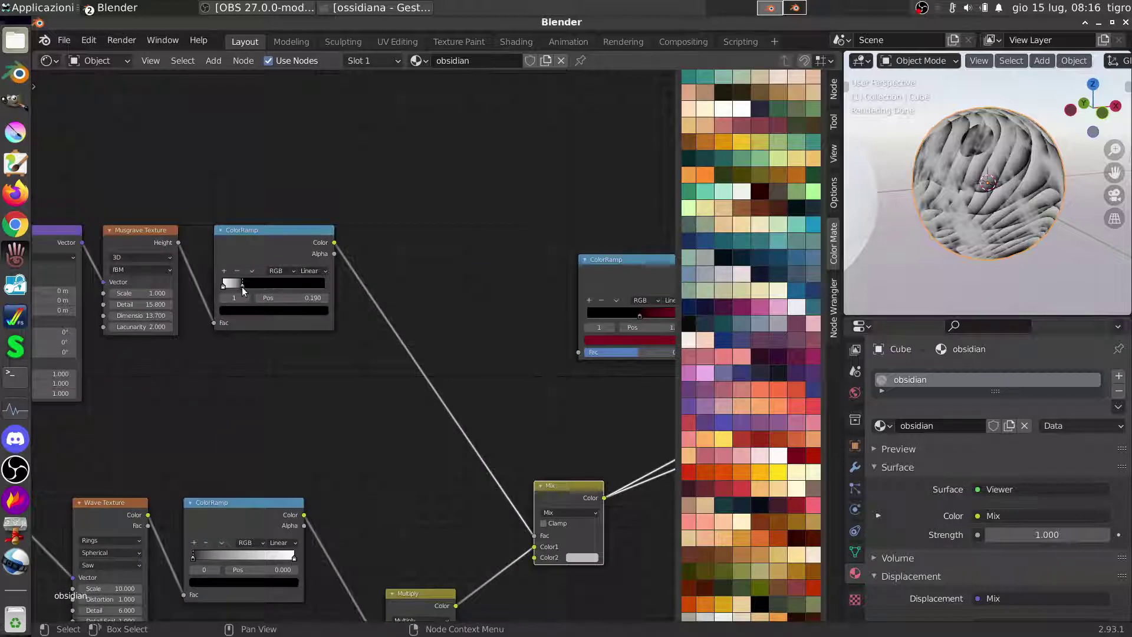
{"action": "left_click_drag", "start_coordinate": [243, 289], "coordinate": [249, 295]}
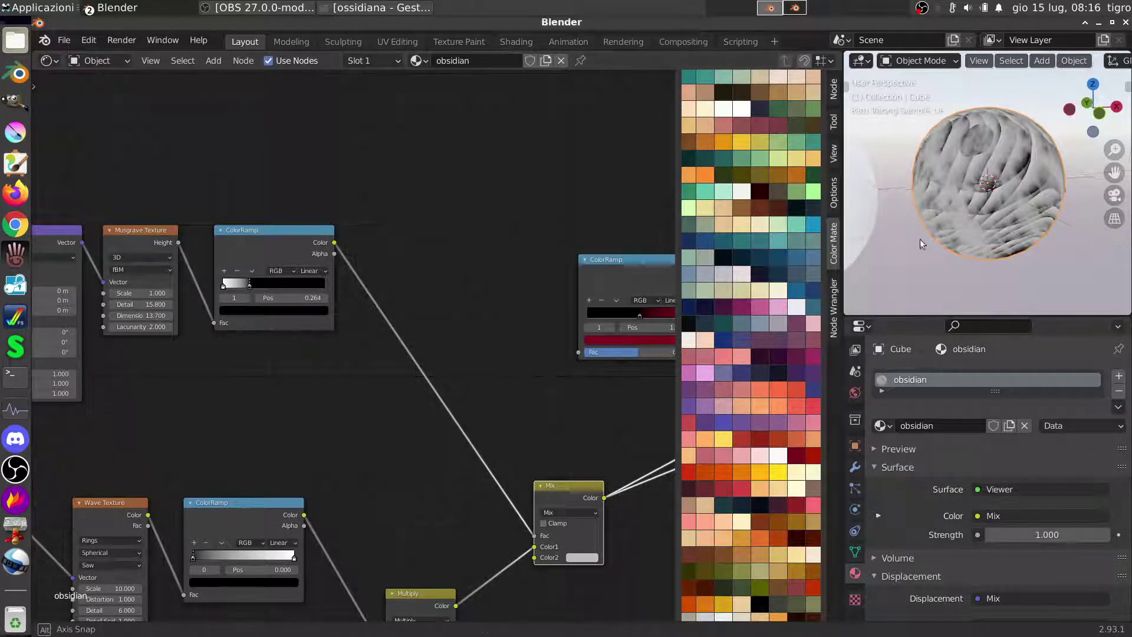
{"action": "middle_click_drag", "start_coordinate": [501, 405], "coordinate": [320, 427]}
{"action": "left_click", "coordinate": [616, 278], "text": "ctrl+shift"}
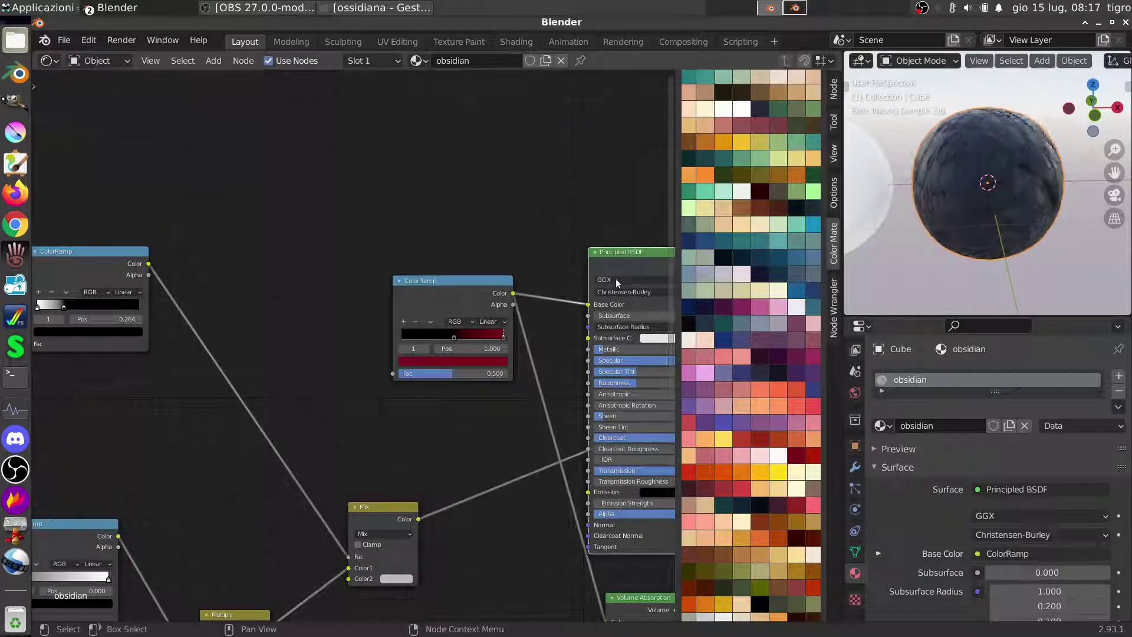
{"action": "middle_click_drag", "start_coordinate": [1007, 223], "coordinate": [947, 246]}
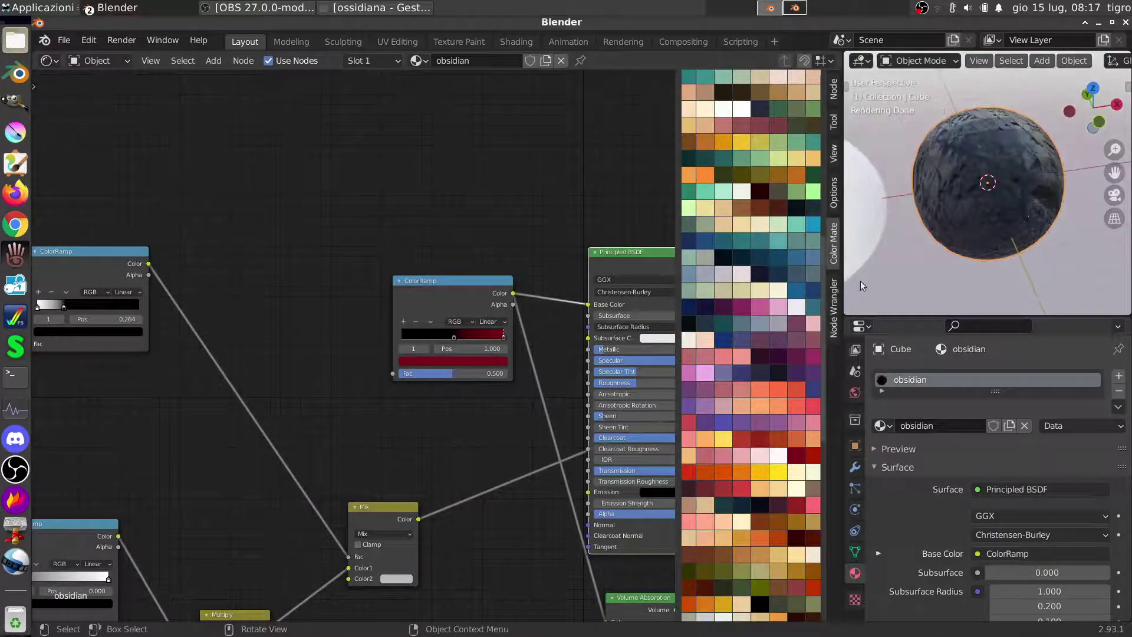
{"action": "middle_click_drag", "start_coordinate": [985, 210], "coordinate": [964, 213]}
{"action": "scroll", "coordinate": [973, 212], "scroll_direction": "up", "scroll_amount": 2}
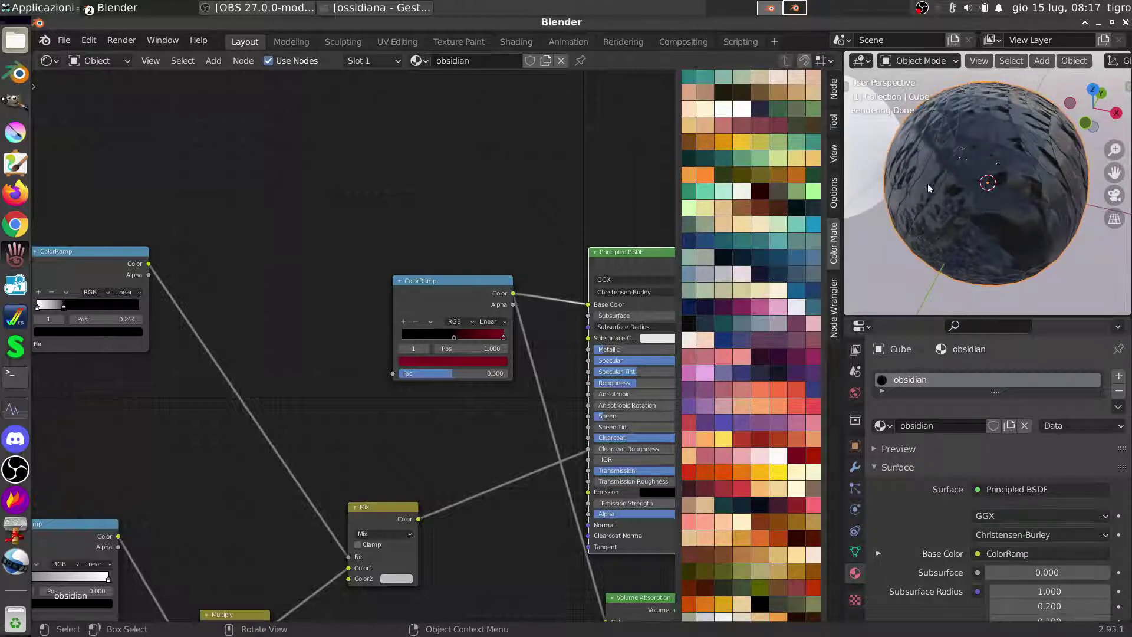
{"action": "middle_click_drag", "start_coordinate": [928, 182], "coordinate": [967, 207]}
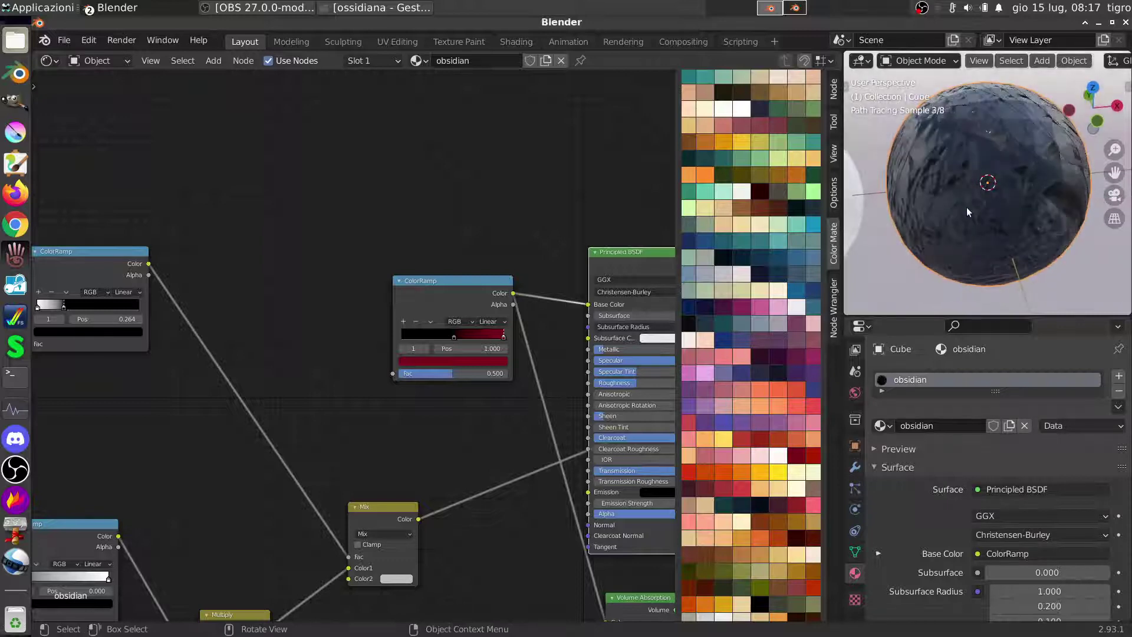
{"action": "scroll", "coordinate": [964, 231], "scroll_direction": "down", "scroll_amount": 2}
{"action": "scroll", "coordinate": [271, 309], "scroll_direction": "down", "scroll_amount": 4}
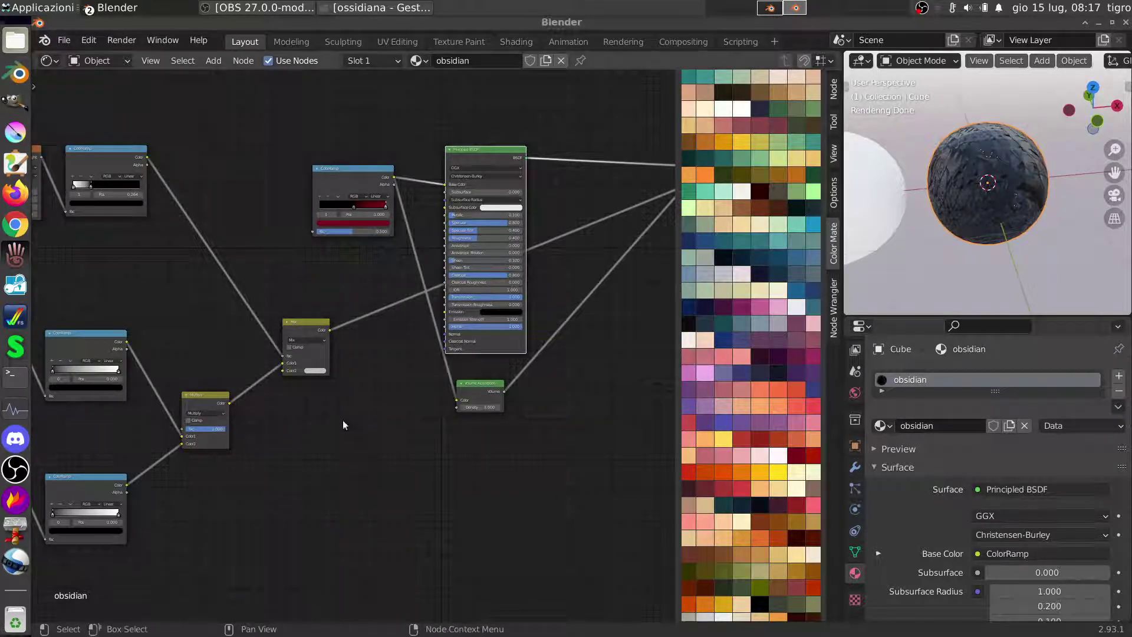
Add a ColorRamp node below the Mix node
{"action": "scroll", "coordinate": [326, 415], "scroll_direction": "right", "scroll_amount": 2}
{"action": "scroll", "coordinate": [309, 370], "scroll_direction": "up", "scroll_amount": 3}
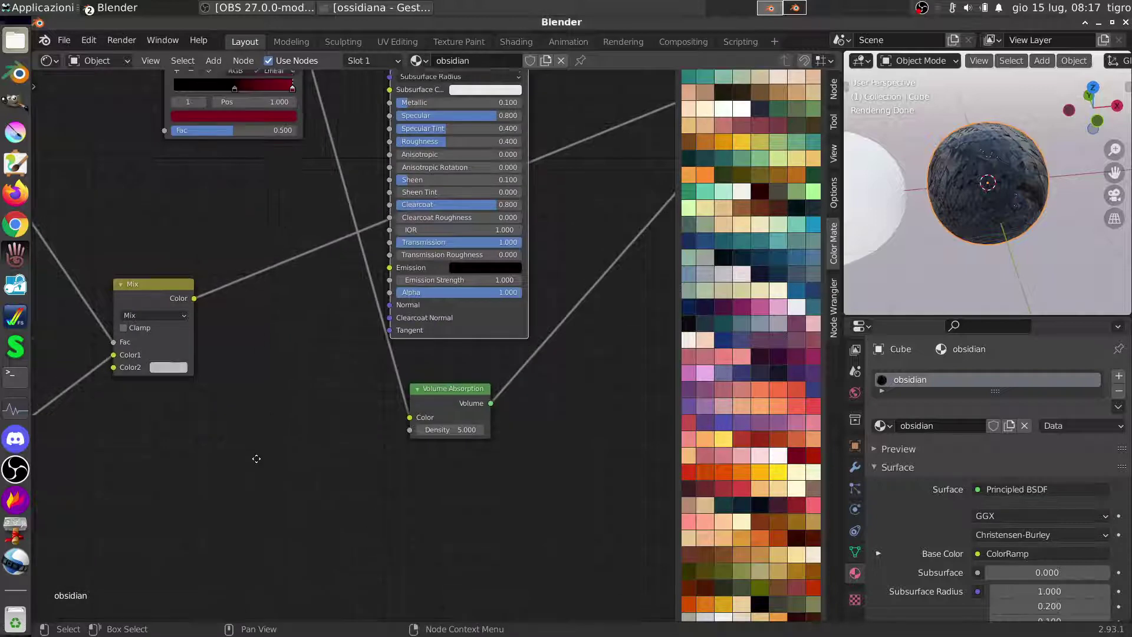
{"action": "middle_click_drag", "start_coordinate": [187, 361], "coordinate": [134, 498]}
{"action": "middle_click_drag", "start_coordinate": [109, 447], "coordinate": [147, 526]}
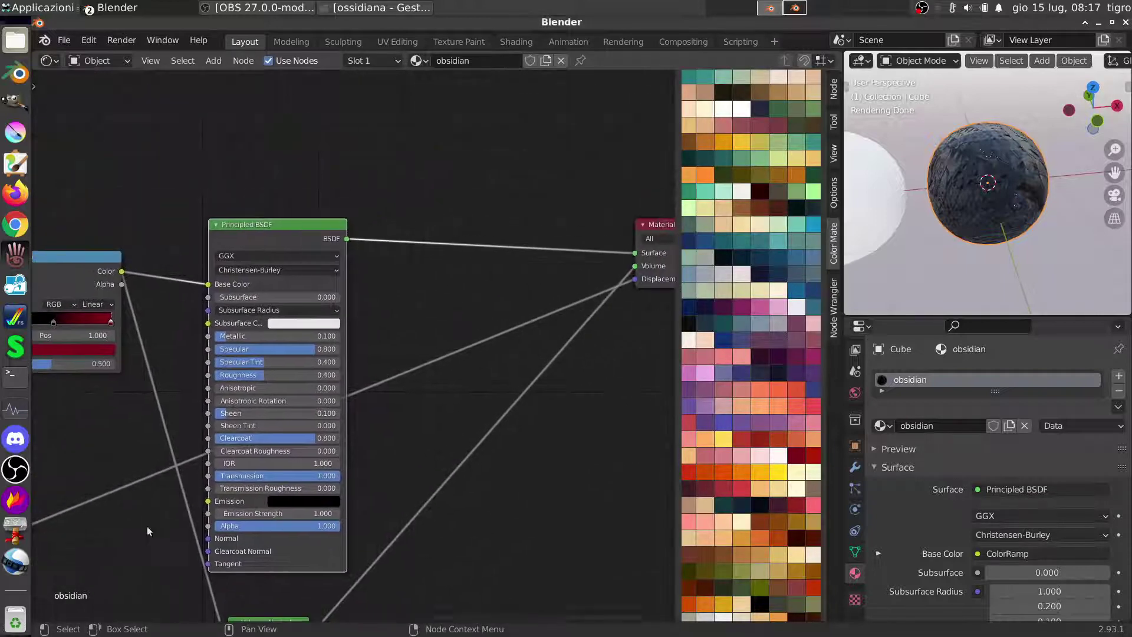
{"action": "middle_click_drag", "start_coordinate": [639, 308], "coordinate": [523, 172]}
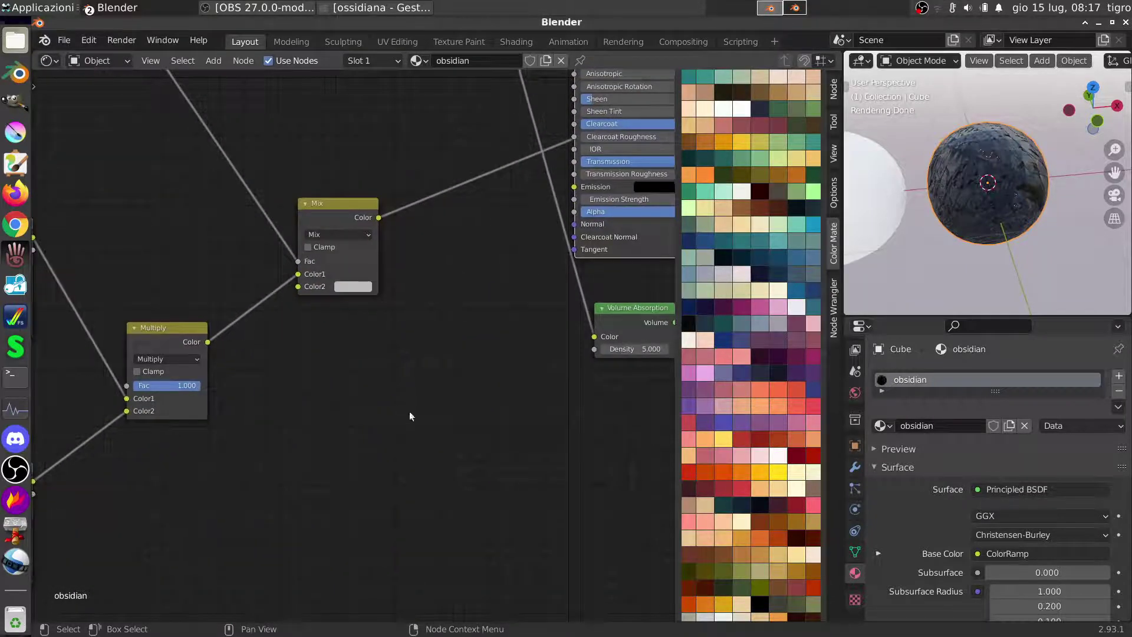
{"action": "key", "text": "shift+a"}
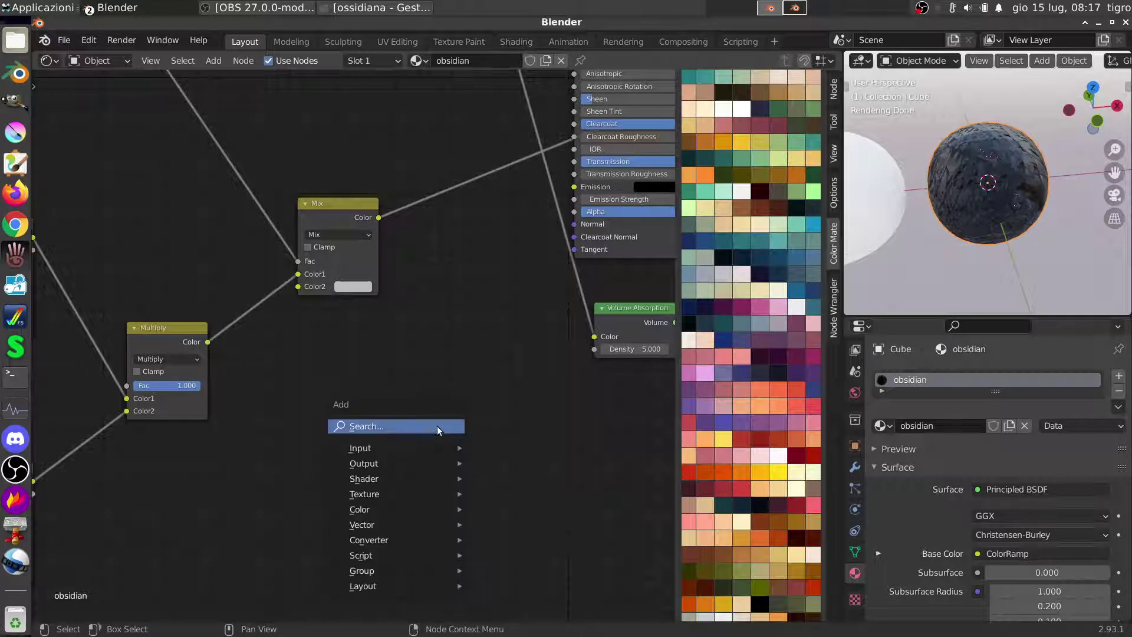
{"action": "left_click", "coordinate": [436, 425]}
{"action": "type", "text": "color"}
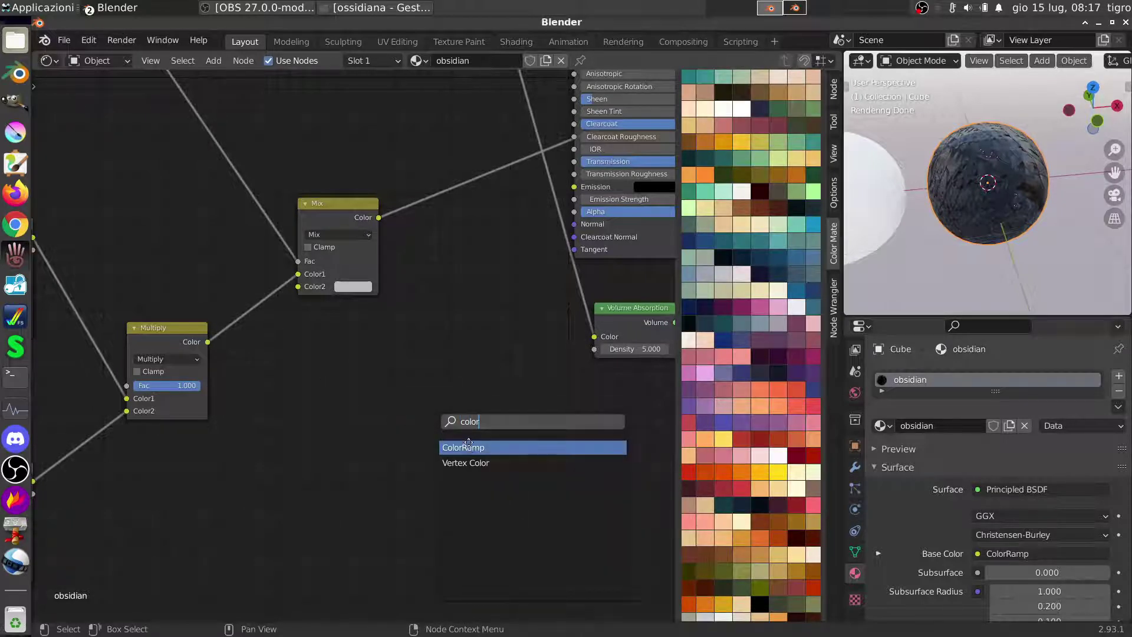
{"action": "left_click", "coordinate": [469, 447]}
{"action": "left_click", "coordinate": [568, 472]}
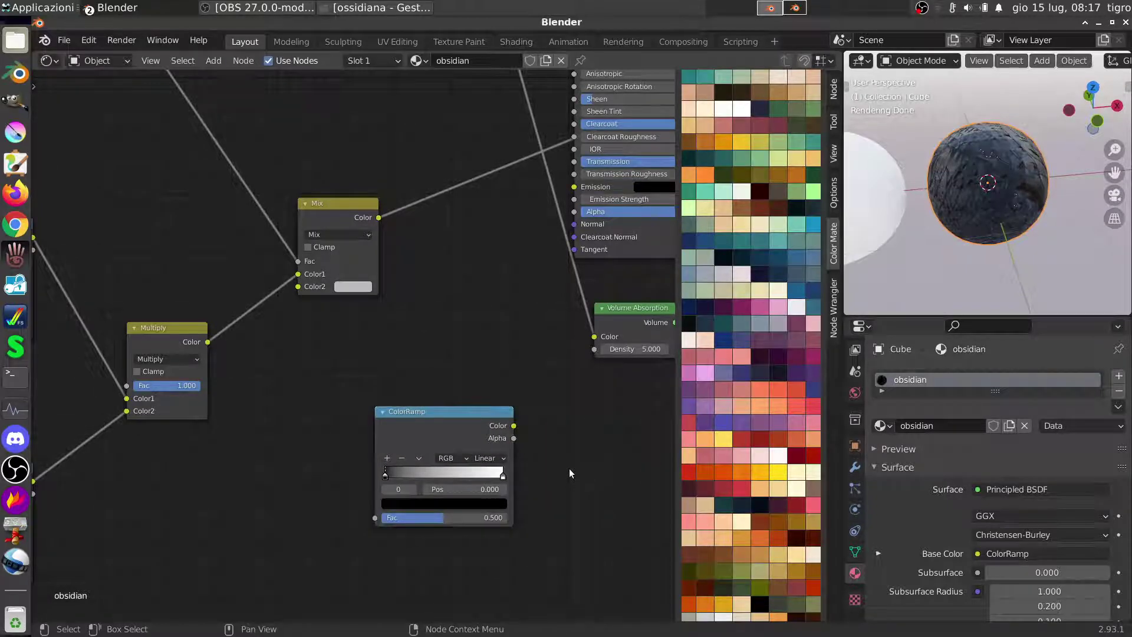
Add a Vector Displacement node and feed the ColorRamp Color into its Vector input
{"action": "key", "text": "shift+a"}
{"action": "left_click", "coordinate": [567, 465]}
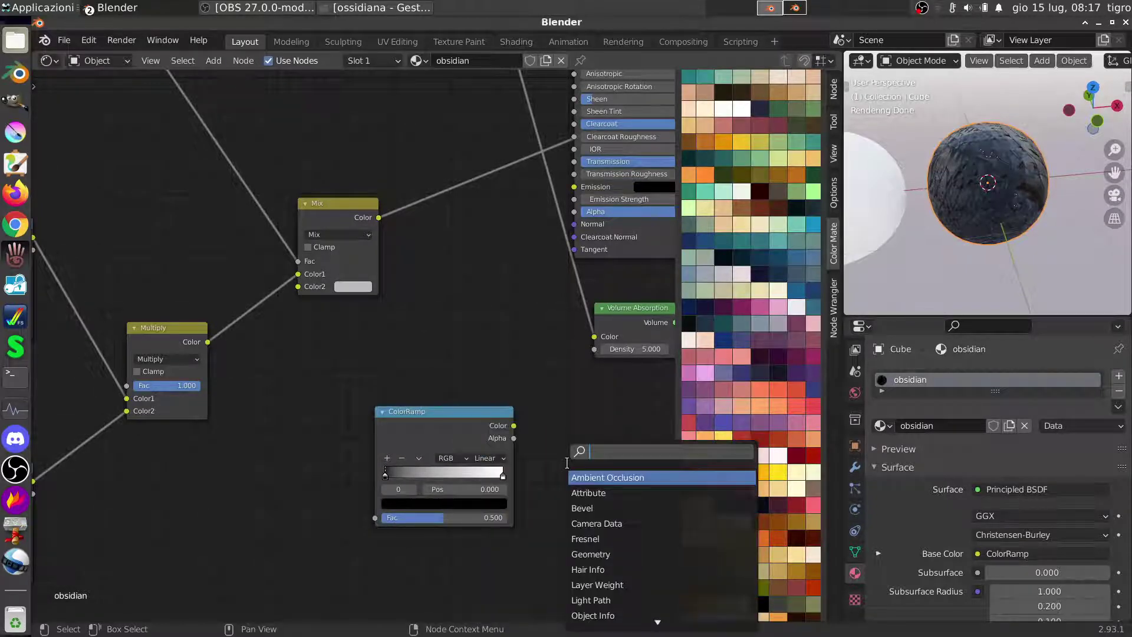
{"action": "type", "text": "vecto"}
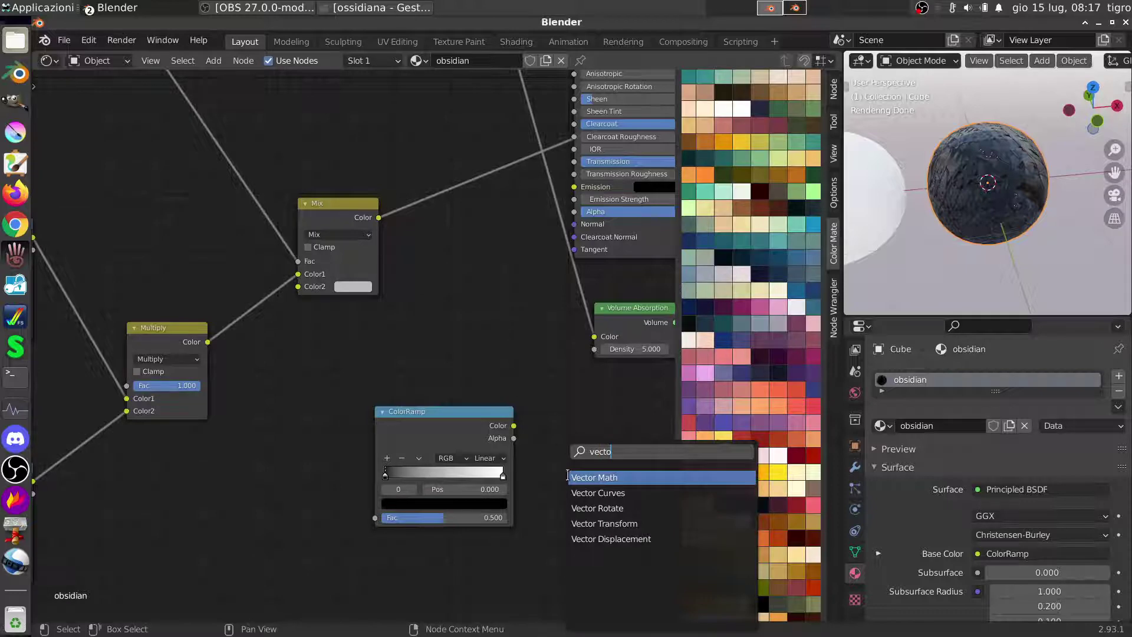
{"action": "left_click", "coordinate": [608, 539]}
{"action": "left_click", "coordinate": [522, 447]}
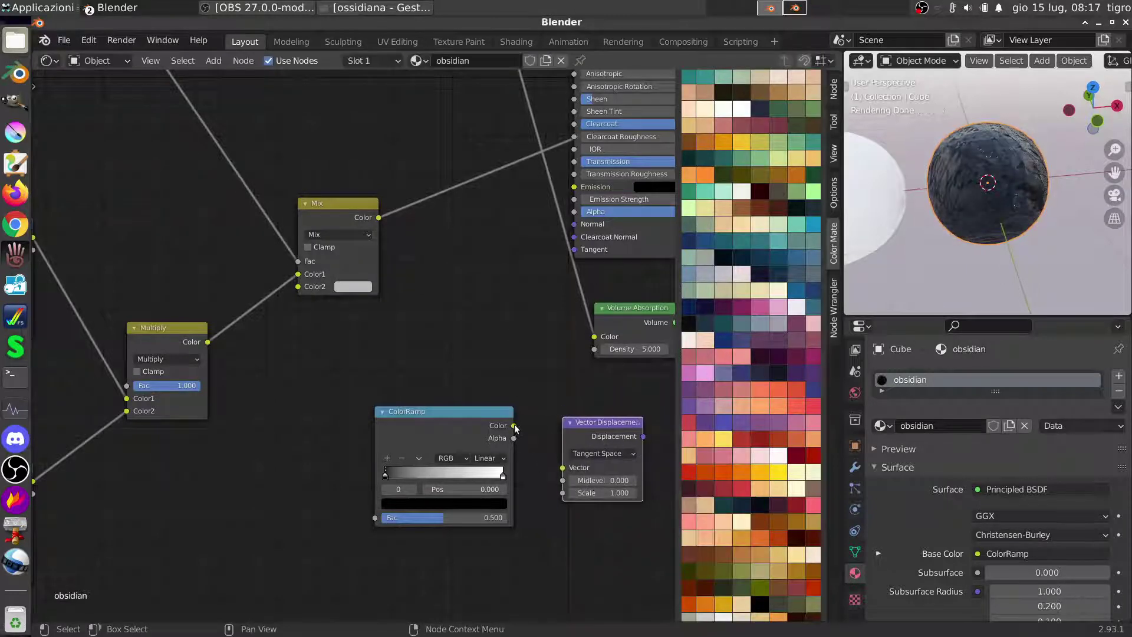
{"action": "left_click_drag", "start_coordinate": [514, 425], "coordinate": [562, 467]}
{"action": "key", "text": "Home"}
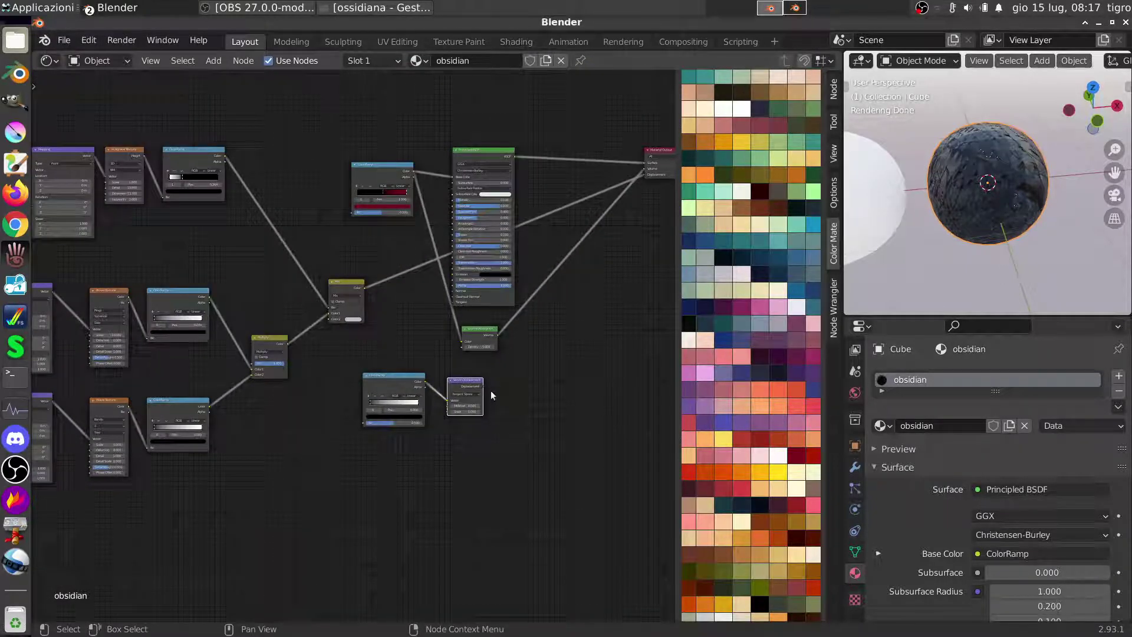
Link the displacement into Material Output Displacement and the Mix color into the ColorRamp Fac
{"action": "mouse_move", "coordinate": [481, 383]}
{"action": "left_mouse_down"}
{"action": "mouse_move", "coordinate": [559, 391]}
{"action": "mouse_move", "coordinate": [483, 399]}
{"action": "mouse_move", "coordinate": [485, 389]}
{"action": "left_mouse_up"}
{"action": "mouse_move", "coordinate": [486, 389]}
{"action": "middle_mouse_down", "text": "ctrl"}
{"action": "mouse_move", "coordinate": [548, 459]}
{"action": "mouse_move", "coordinate": [489, 402]}
{"action": "middle_mouse_up", "text": "ctrl"}
{"action": "key", "text": "n"}
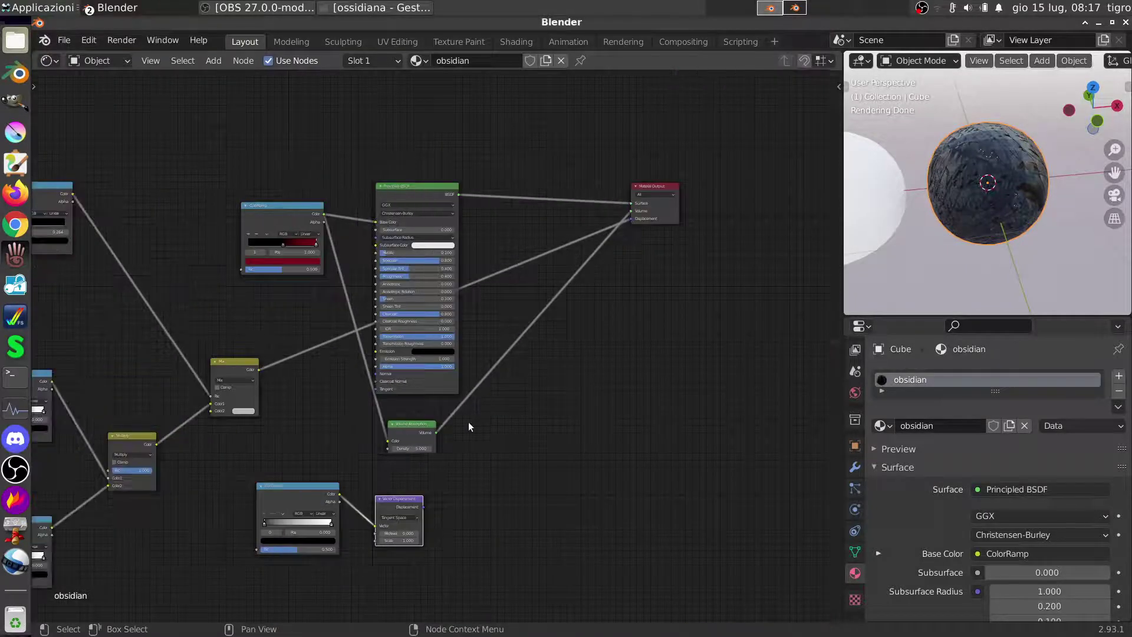
{"action": "scroll", "coordinate": [472, 419], "scroll_direction": "up", "scroll_amount": 3}
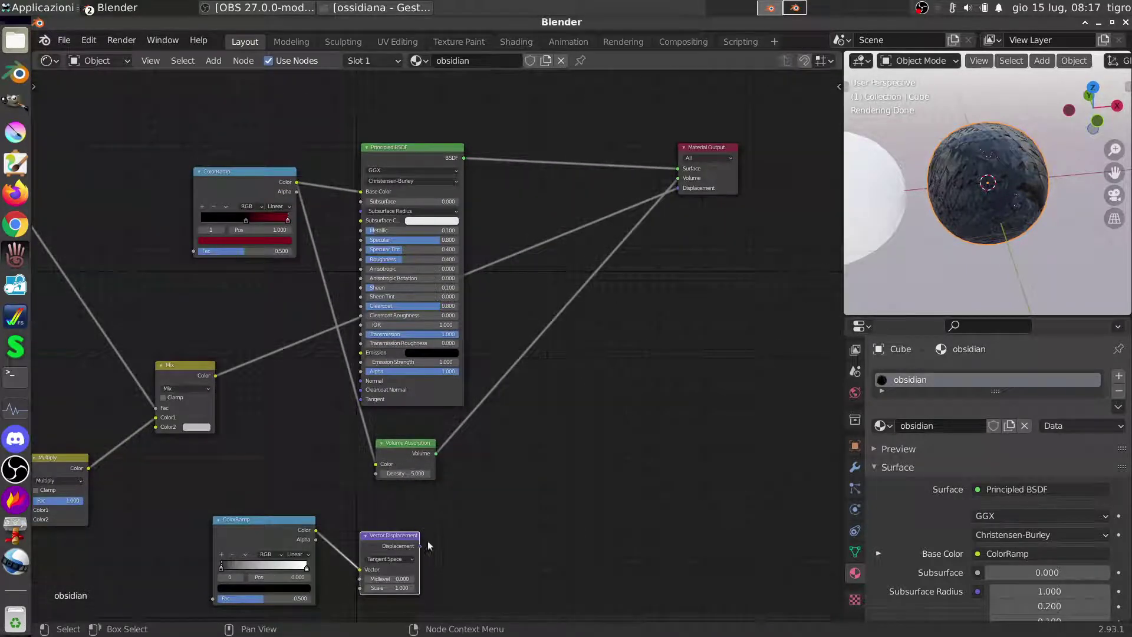
{"action": "left_click_drag", "start_coordinate": [420, 545], "coordinate": [678, 188]}
{"action": "middle_click_drag", "start_coordinate": [480, 433], "coordinate": [657, 319]}
{"action": "left_click_drag", "start_coordinate": [392, 261], "coordinate": [363, 454]}
Invert the ColorRamp to white-to-black and set the displacement Scale to 0.05
{"action": "key", "text": "g"}
{"action": "left_click", "coordinate": [474, 459]}
{"action": "left_click_drag", "start_coordinate": [449, 457], "coordinate": [486, 458]}
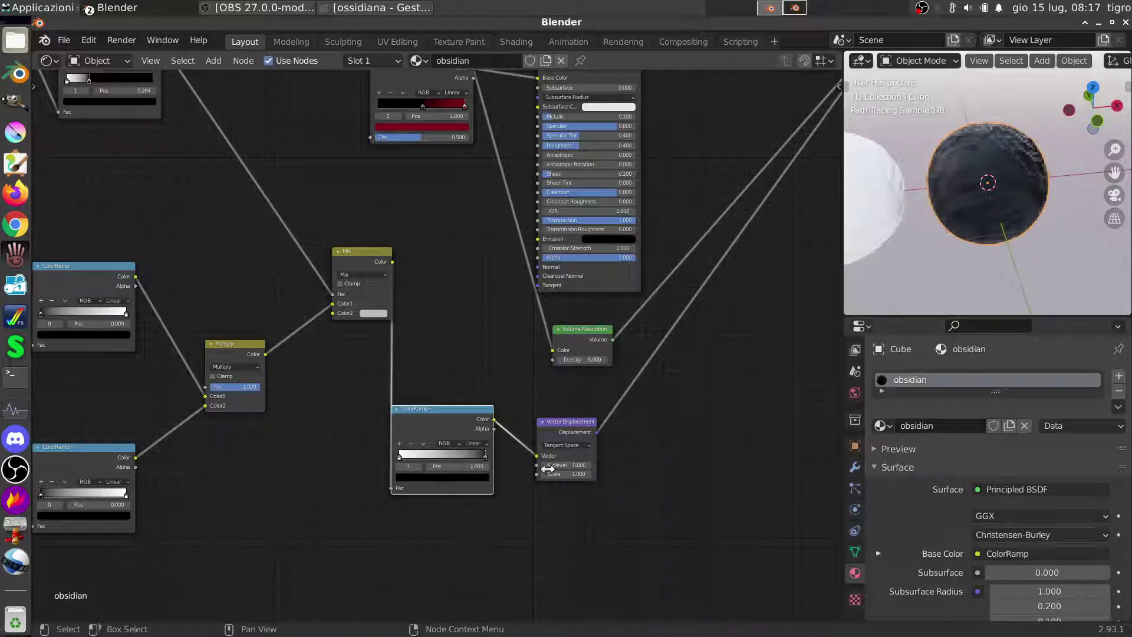
{"action": "left_click", "coordinate": [567, 474]}
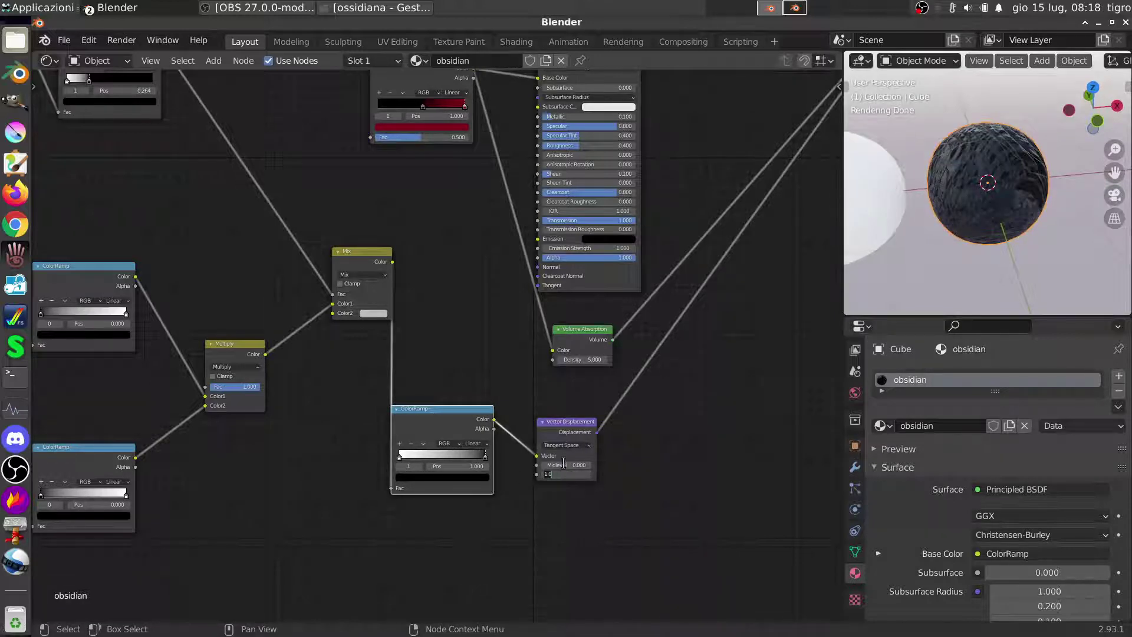
{"action": "type", "text": "0.05"}
{"action": "key", "text": "Return"}
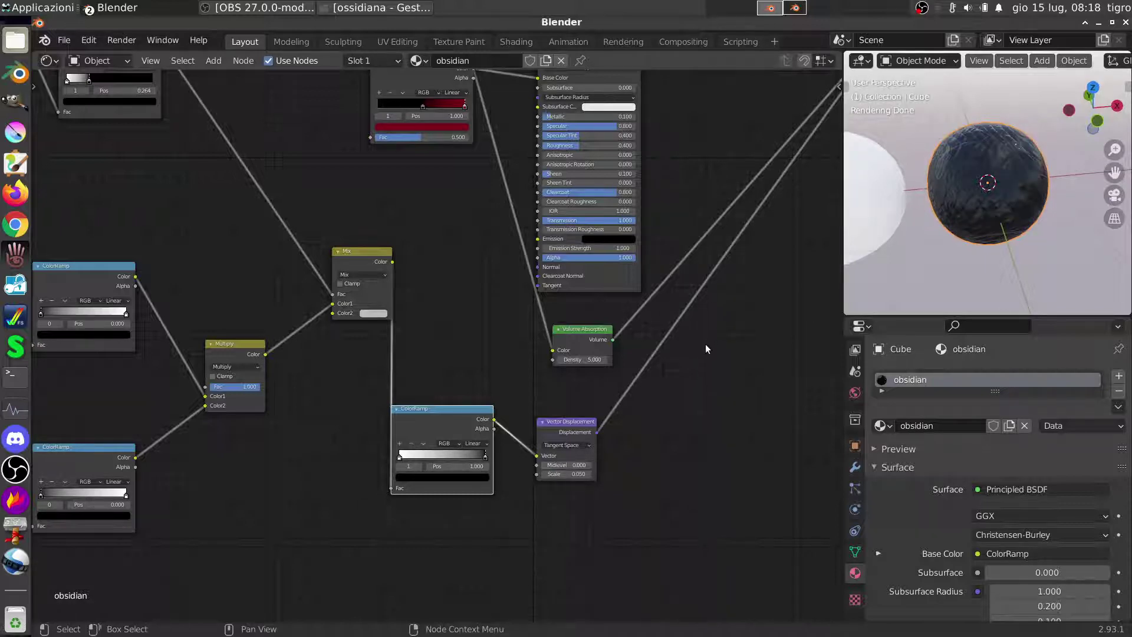
{"action": "middle_click_drag", "start_coordinate": [705, 344], "coordinate": [695, 413]}
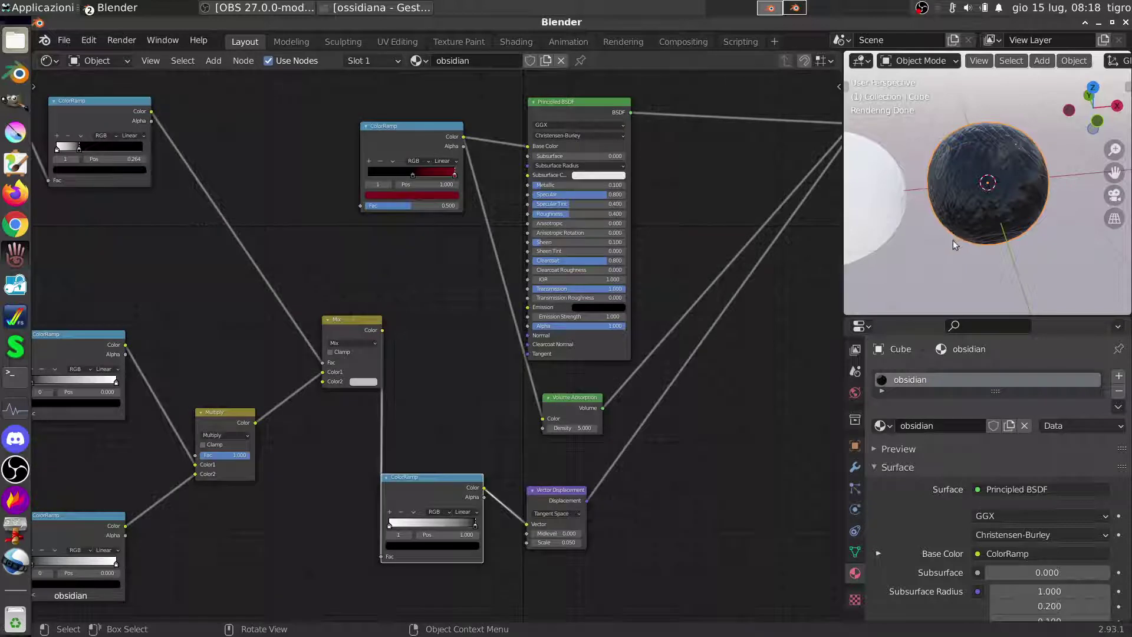
{"action": "mouse_move", "coordinate": [953, 239]}
{"action": "middle_mouse_down"}
{"action": "mouse_move", "coordinate": [880, 229]}
{"action": "mouse_move", "coordinate": [961, 226]}
{"action": "middle_mouse_up"}
Set the lower Wave Texture Scale to 50 and the upper Wave Texture Scale to 200
{"action": "key", "text": "ctrl+space"}
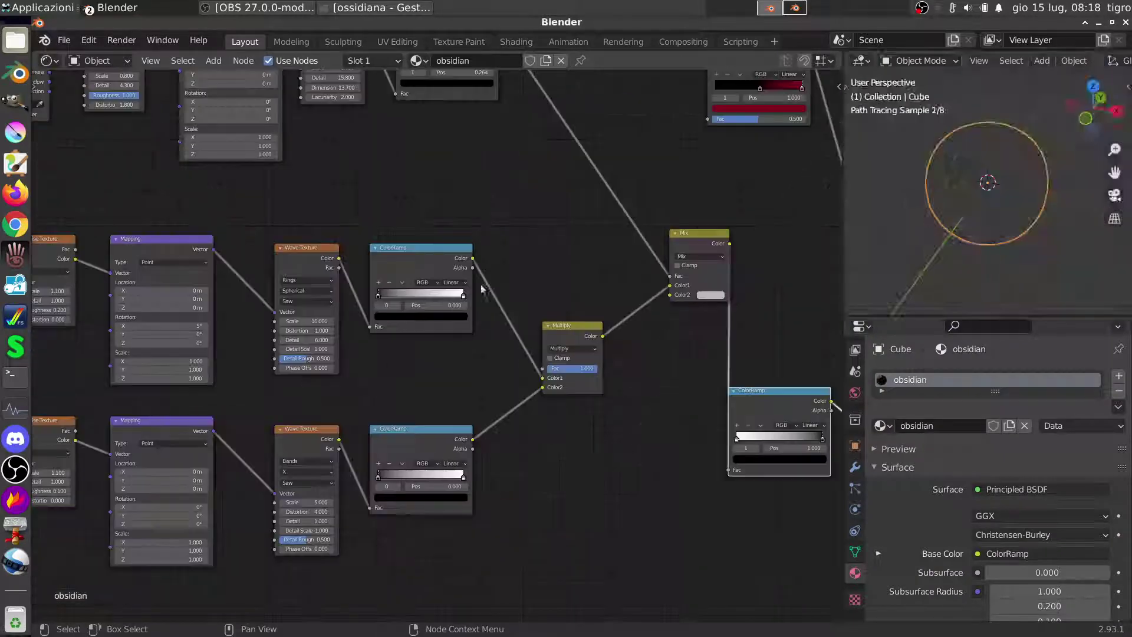
{"action": "middle_click_drag", "start_coordinate": [584, 292], "coordinate": [498, 333]}
{"action": "scroll", "coordinate": [498, 333], "scroll_direction": "left", "scroll_amount": 5, "text": "ctrl"}
{"action": "scroll", "coordinate": [496, 334], "scroll_direction": "up", "scroll_amount": 3}
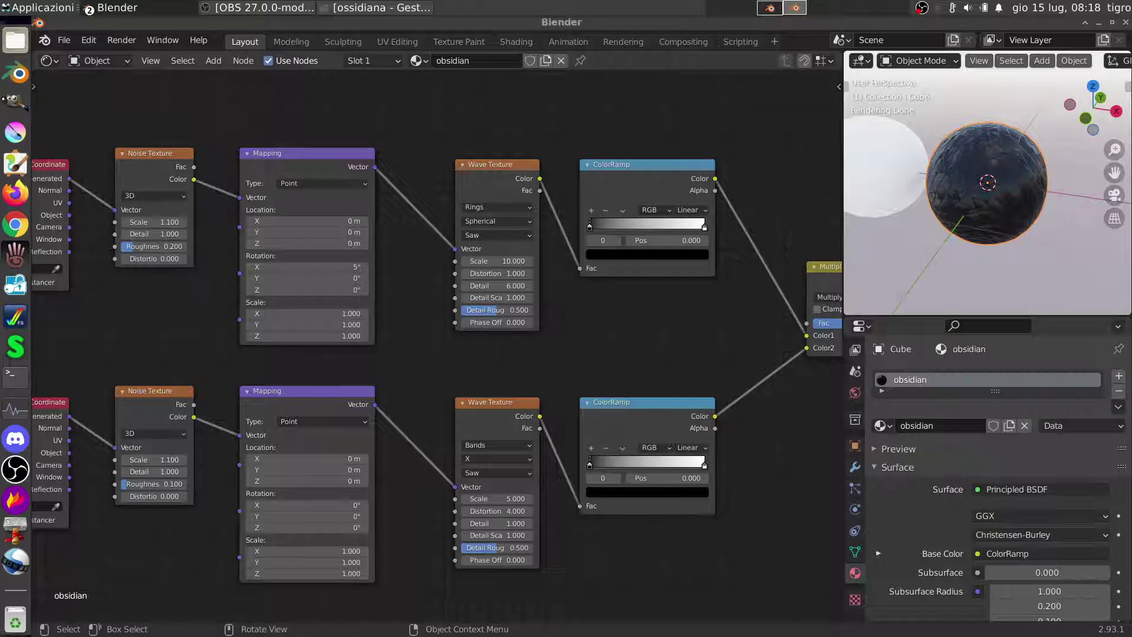
{"action": "left_click", "coordinate": [493, 498]}
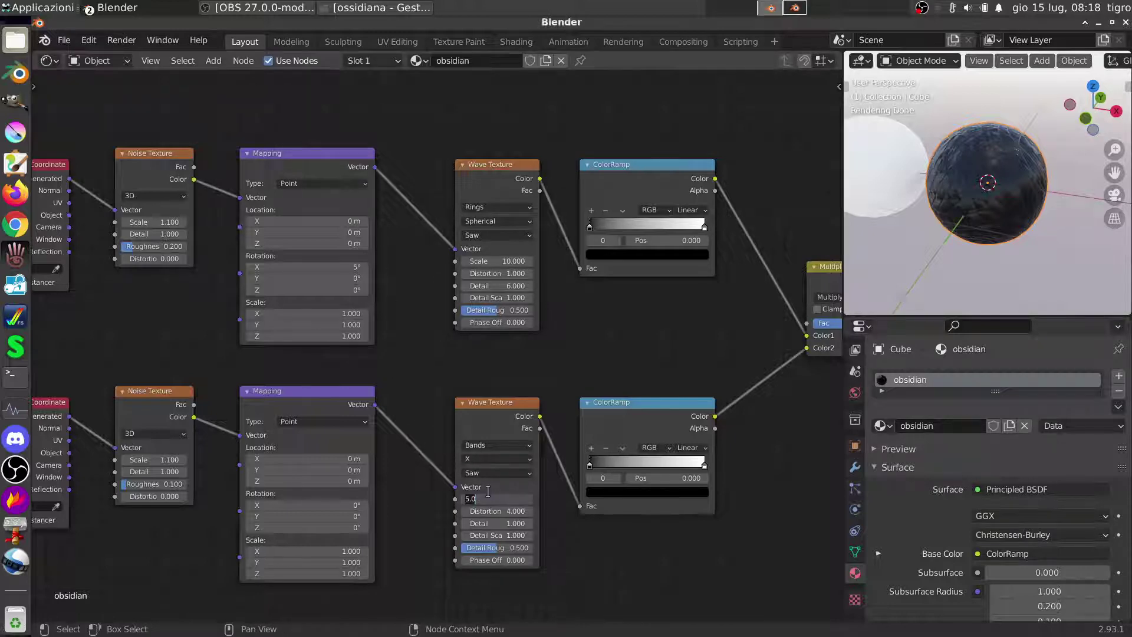
{"action": "type", "text": "50"}
{"action": "key", "text": "Return"}
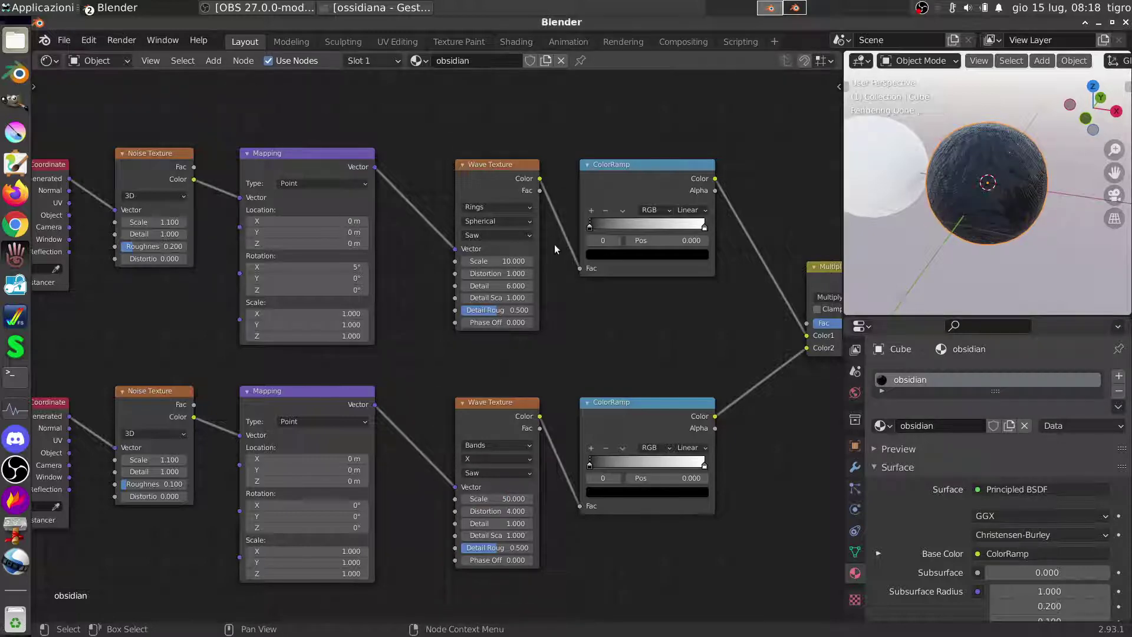
{"action": "left_click", "coordinate": [501, 260]}
{"action": "type", "text": "200"}
{"action": "key", "text": "Return"}
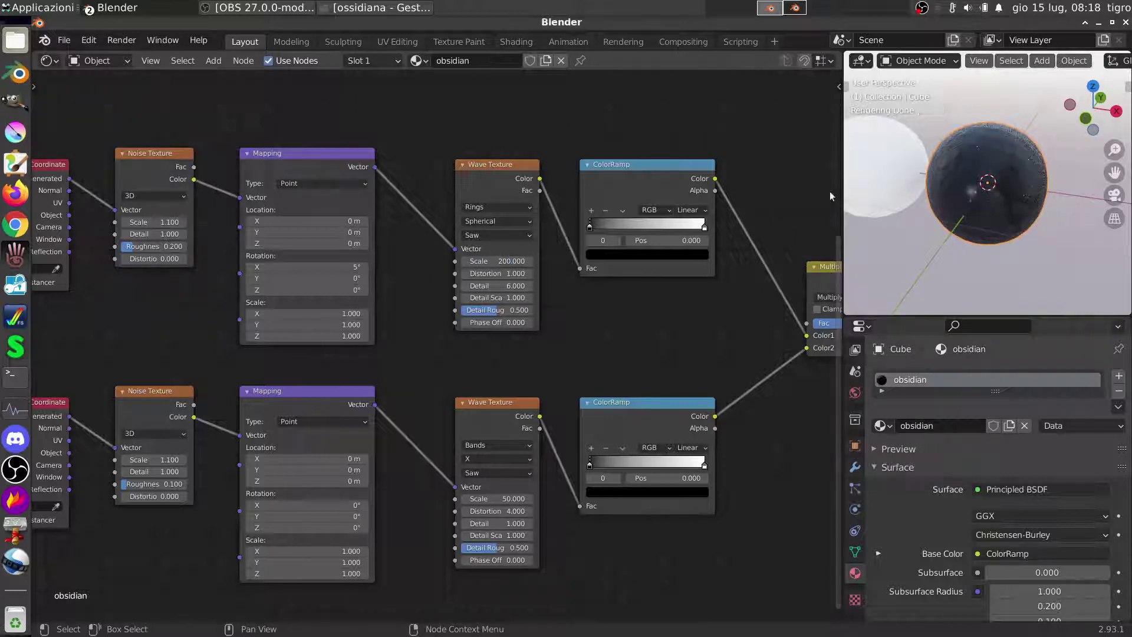
Maximize the 3D viewport and orbit to inspect the sphere's rippled, crackled obsidian surface
{"action": "key", "text": "ctrl+space"}
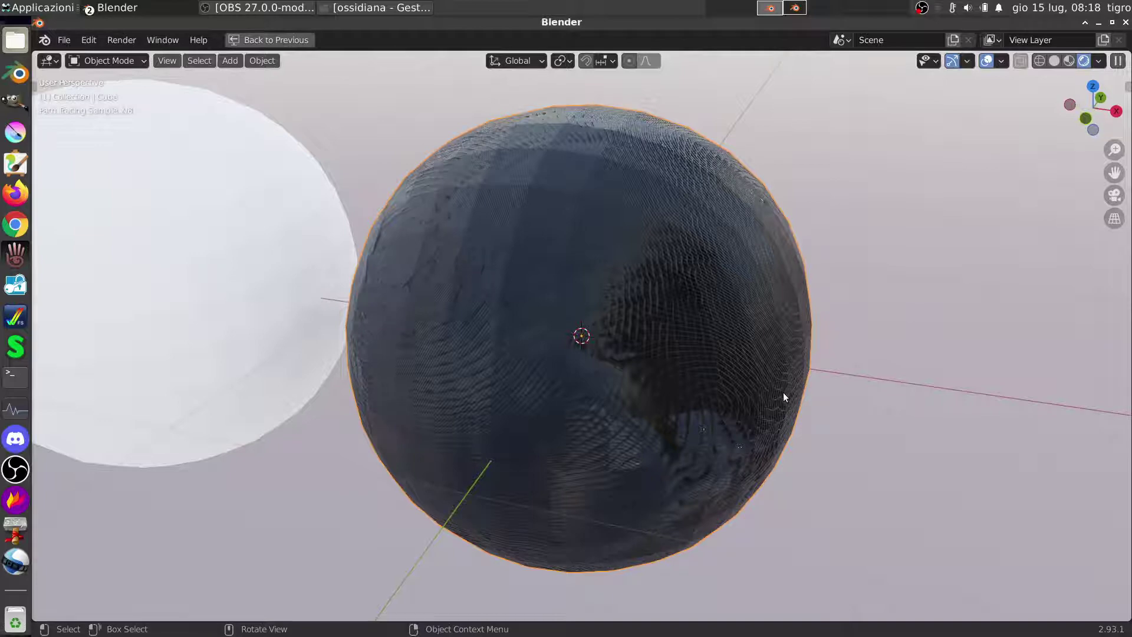
{"action": "middle_click_drag", "start_coordinate": [700, 391], "coordinate": [660, 384]}
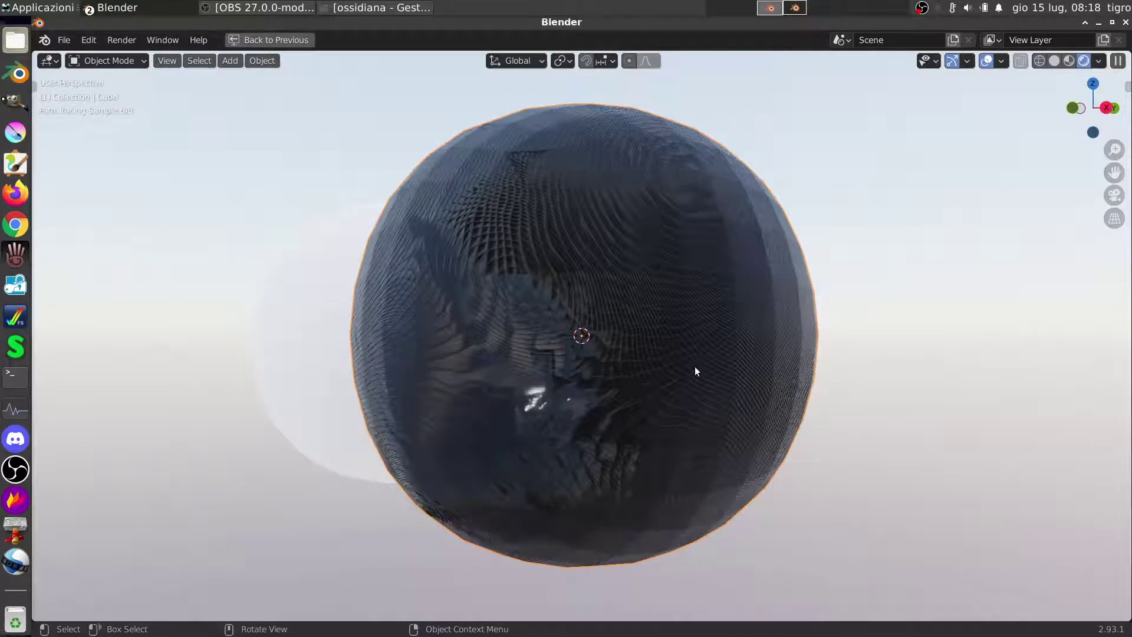
{"action": "middle_click_drag", "start_coordinate": [725, 272], "coordinate": [729, 269]}
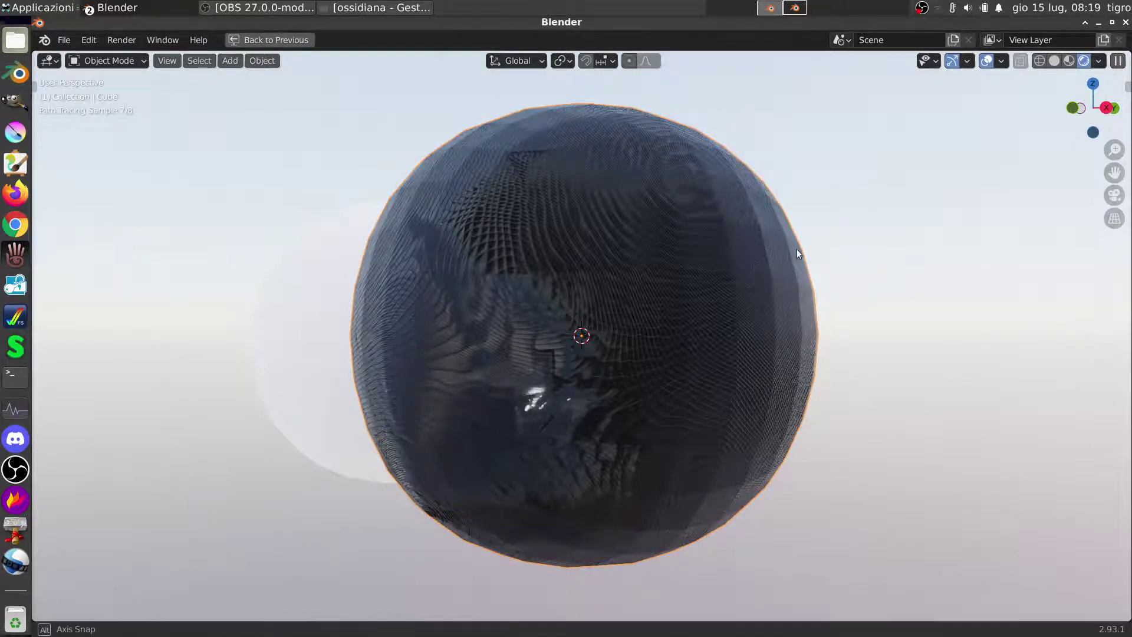
{"action": "mouse_move", "coordinate": [797, 250]}
{"action": "middle_mouse_down"}
{"action": "mouse_move", "coordinate": [662, 296]}
{"action": "mouse_move", "coordinate": [722, 274]}
{"action": "mouse_move", "coordinate": [670, 270]}
{"action": "mouse_move", "coordinate": [743, 321]}
{"action": "mouse_move", "coordinate": [599, 351]}
{"action": "mouse_move", "coordinate": [565, 321]}
{"action": "mouse_move", "coordinate": [642, 333]}
{"action": "middle_mouse_up"}
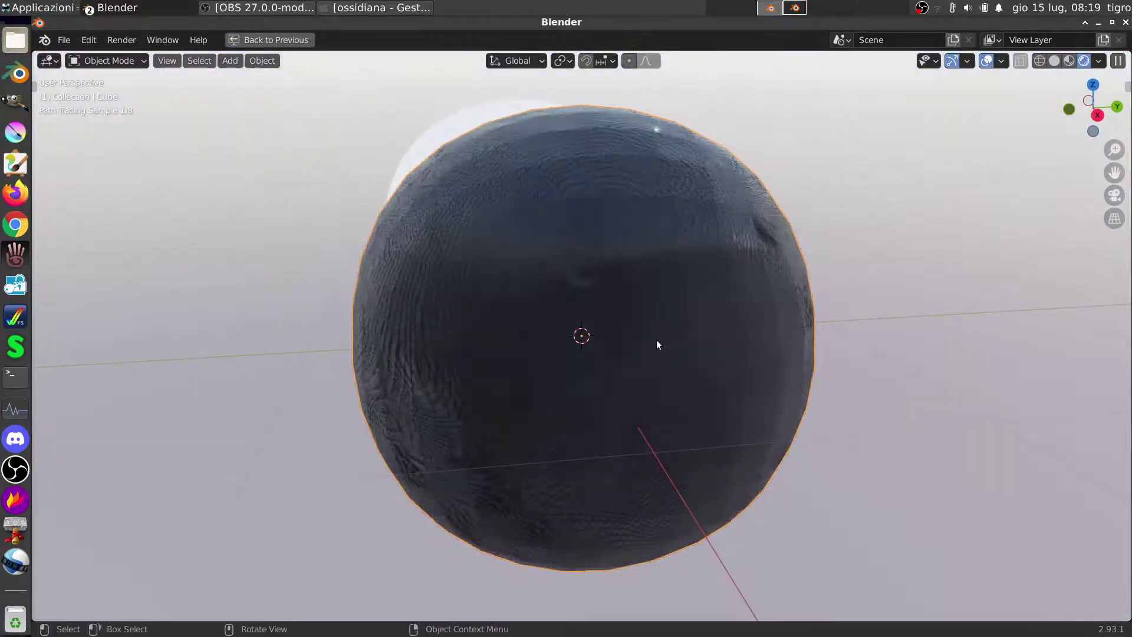